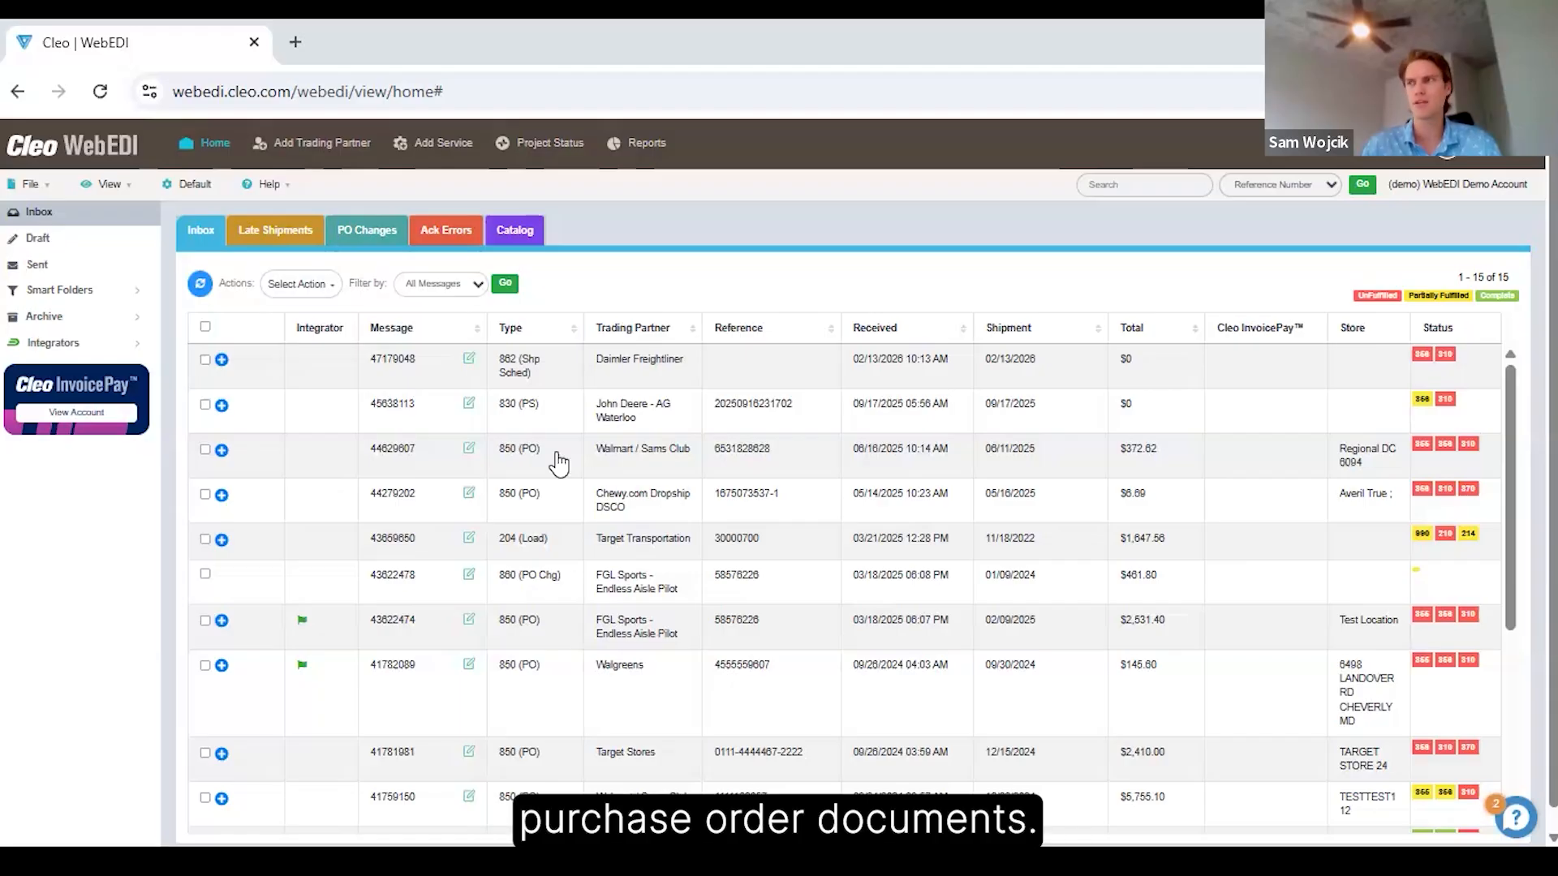
# Open the Walmart / Sams Club purchase order (850) from the inbox and review its document, address and item details.
pyautogui.click(558, 462)
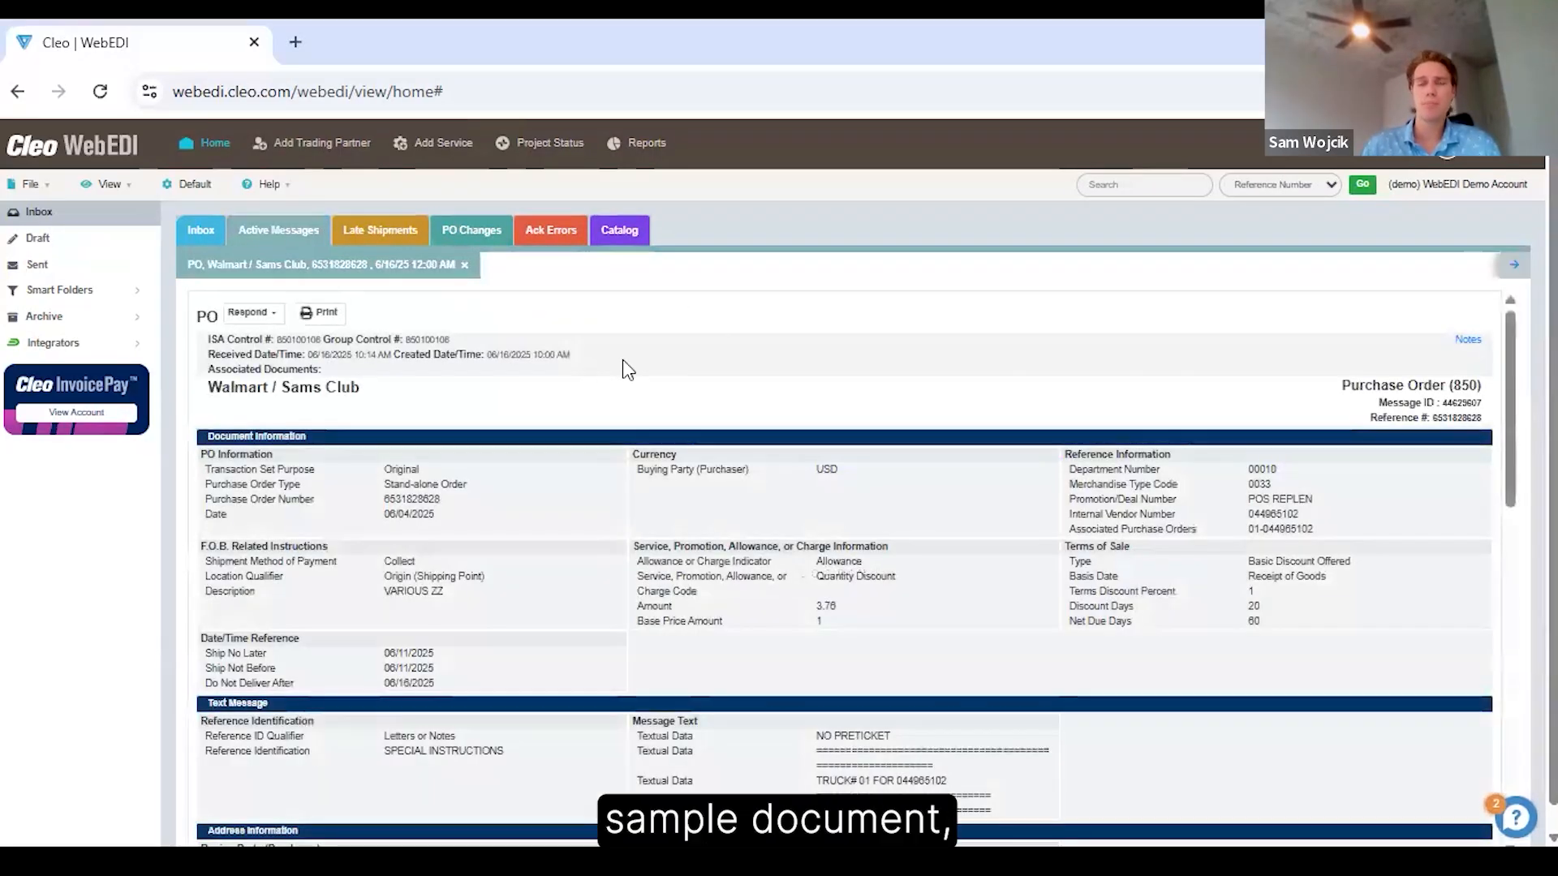
pyautogui.scroll(-2, 622, 361)
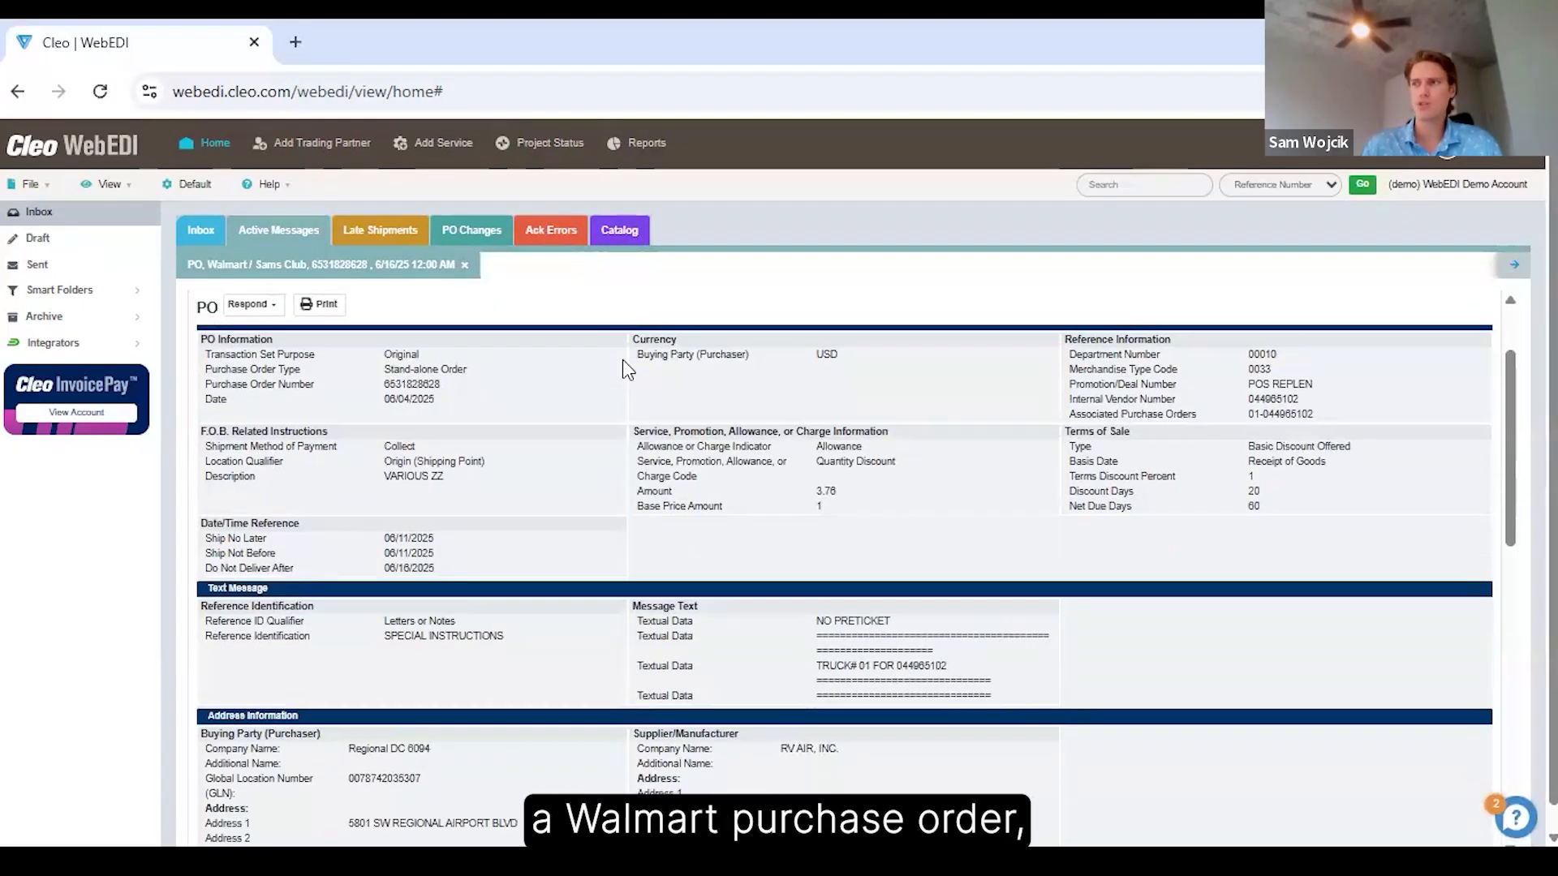
pyautogui.scroll(2, 630, 365)
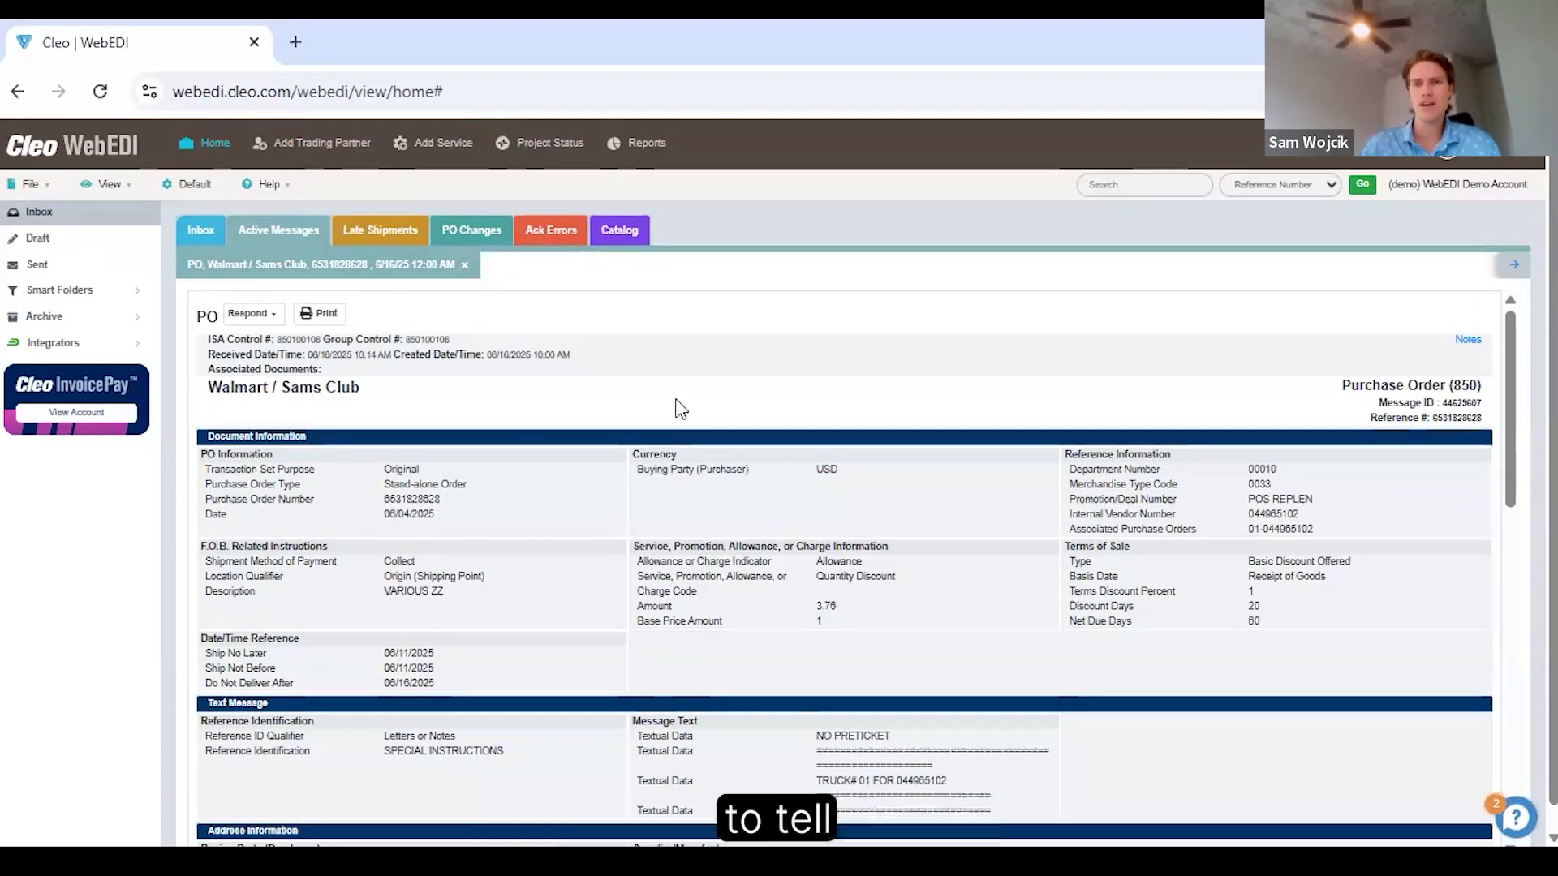
pyautogui.scroll(-2, 680, 409)
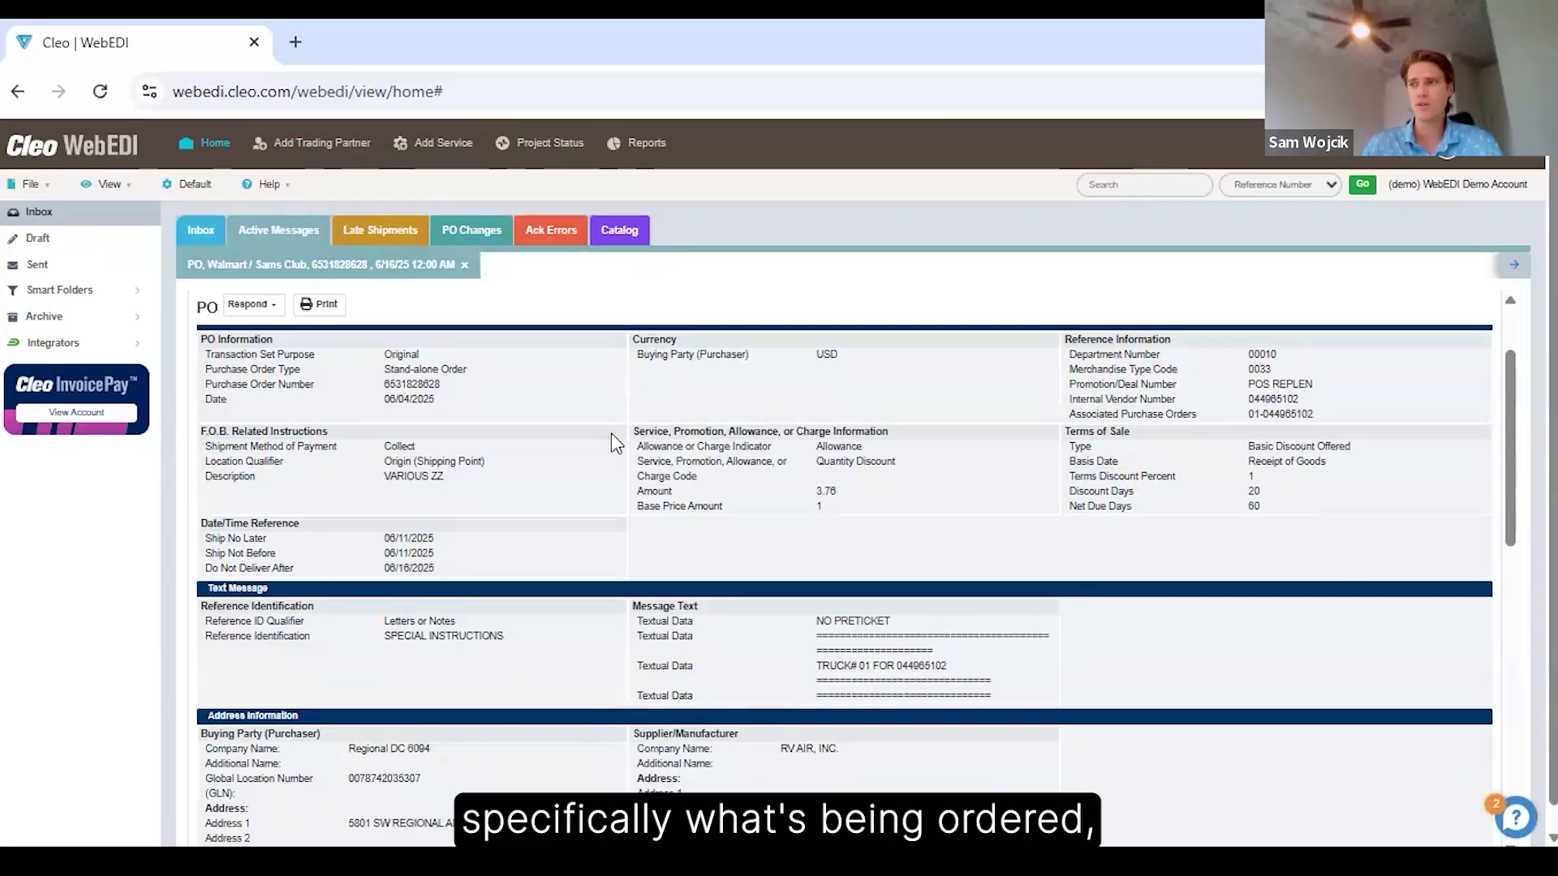
pyautogui.scroll(-8, 611, 443)
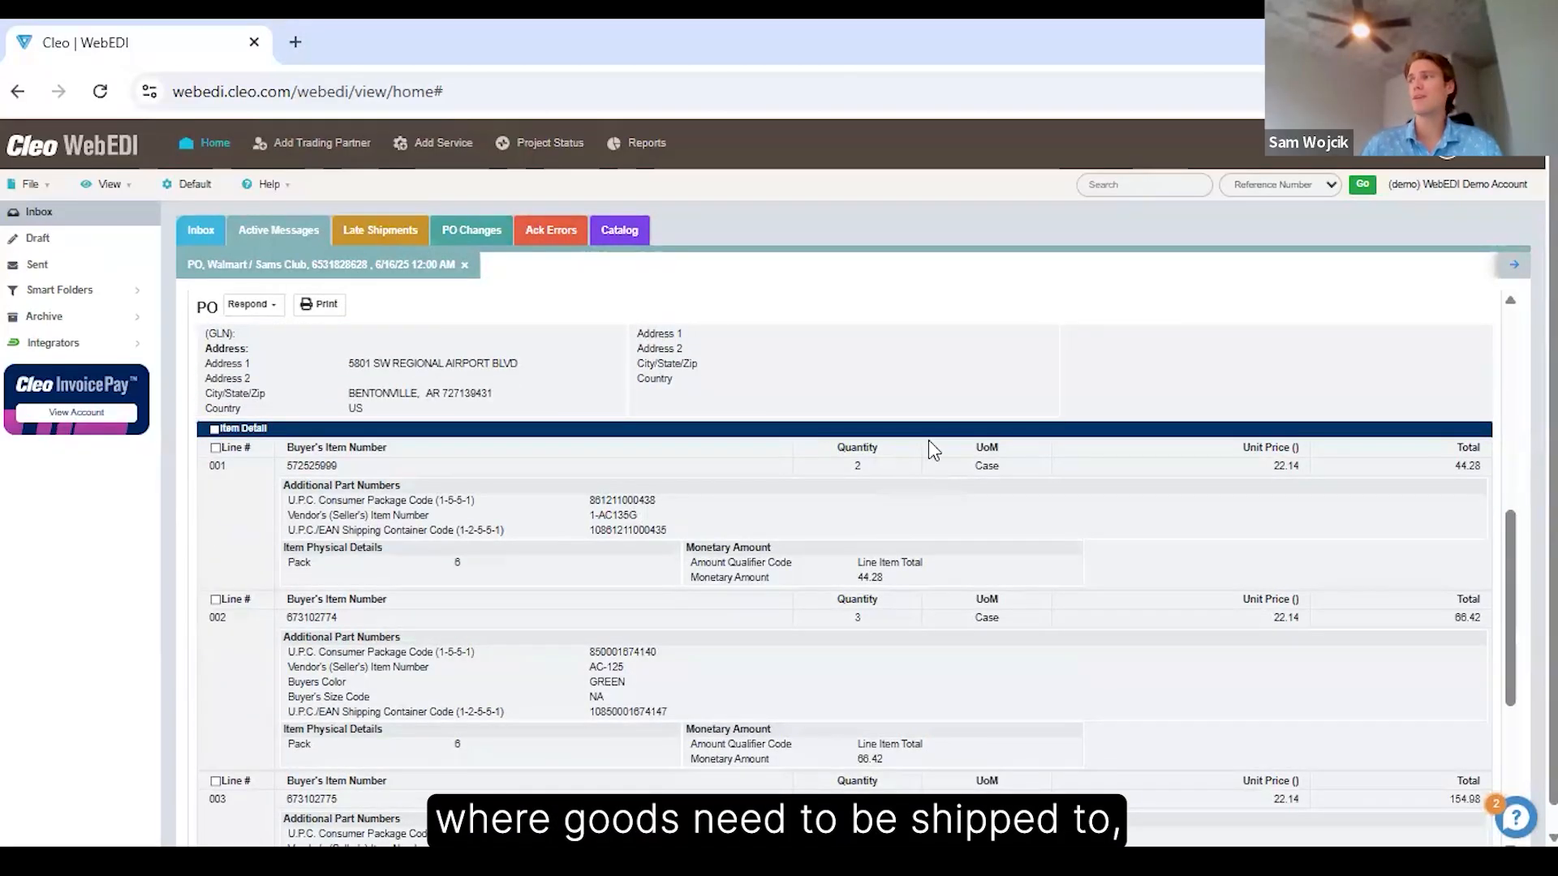
pyautogui.scroll(-6, 869, 426)
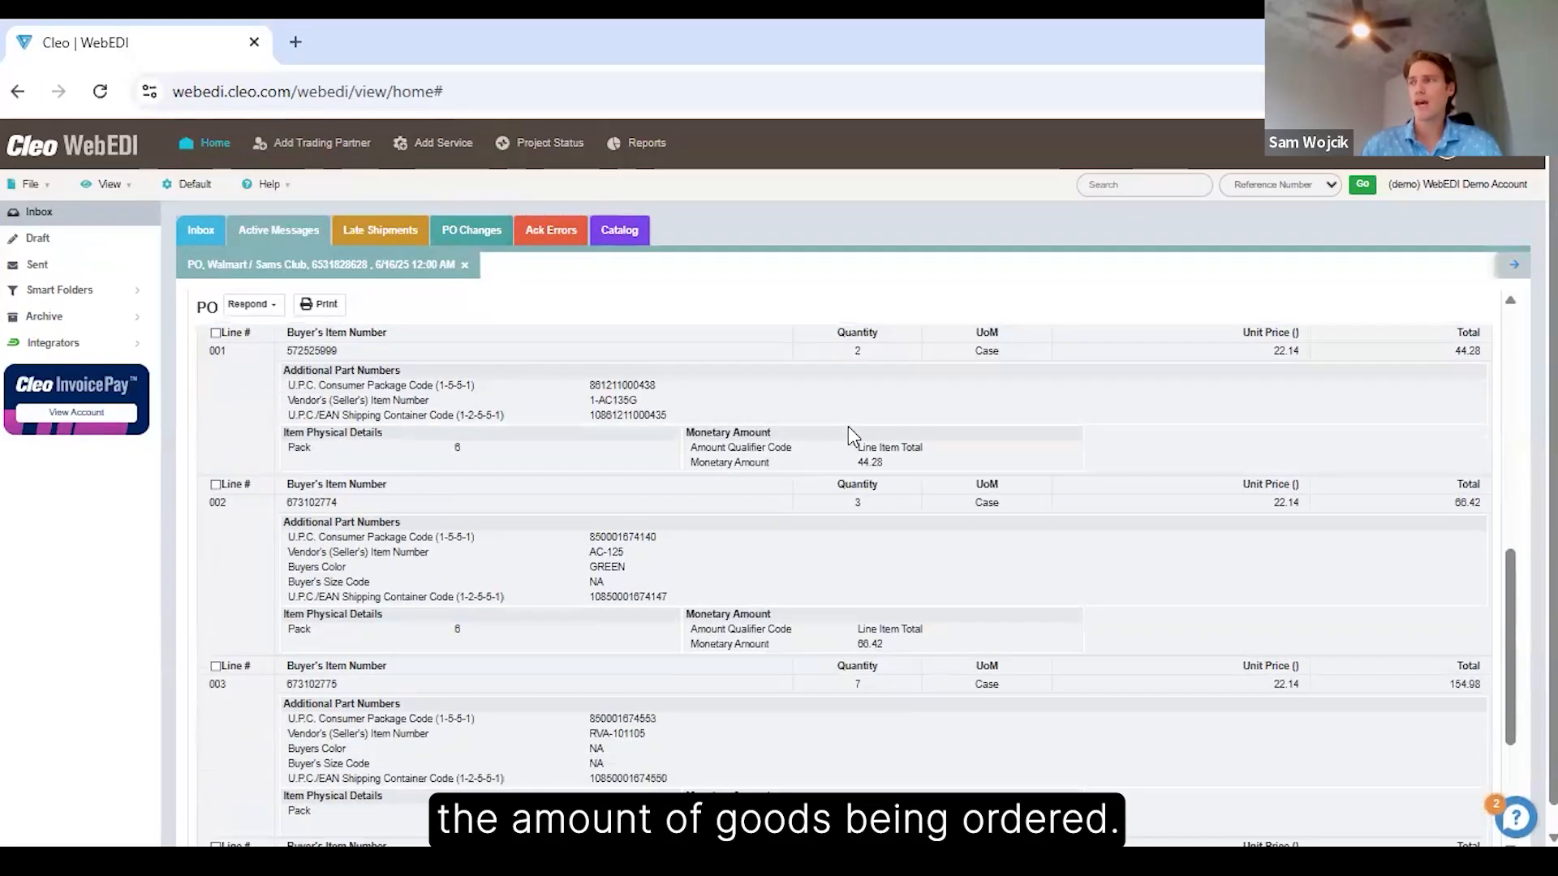
pyautogui.scroll(2, 844, 470)
pyautogui.scroll(8, 844, 471)
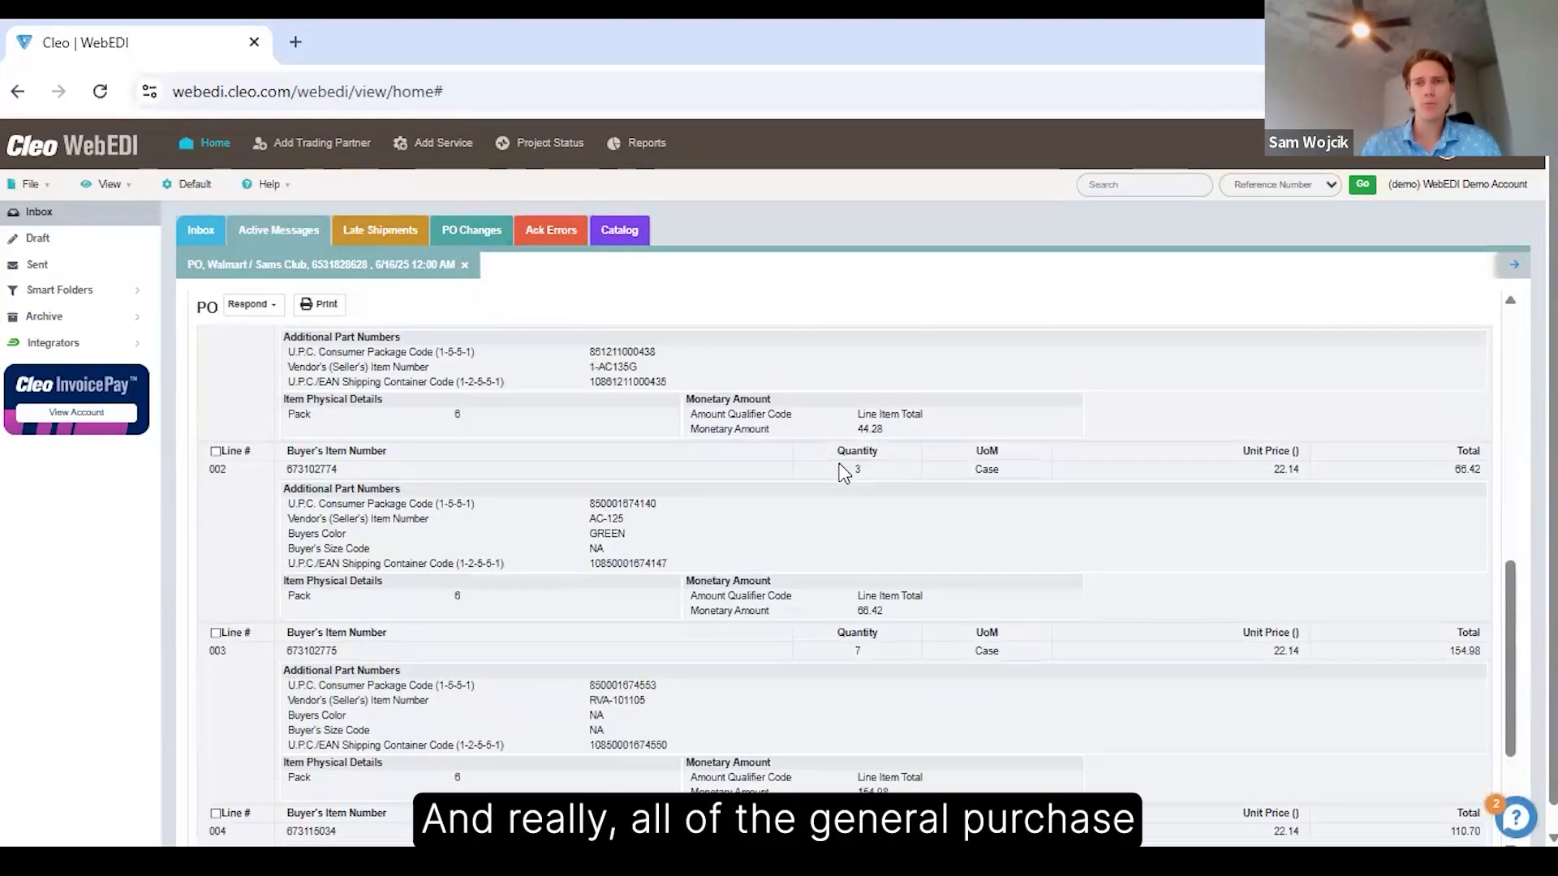
pyautogui.scroll(5, 844, 472)
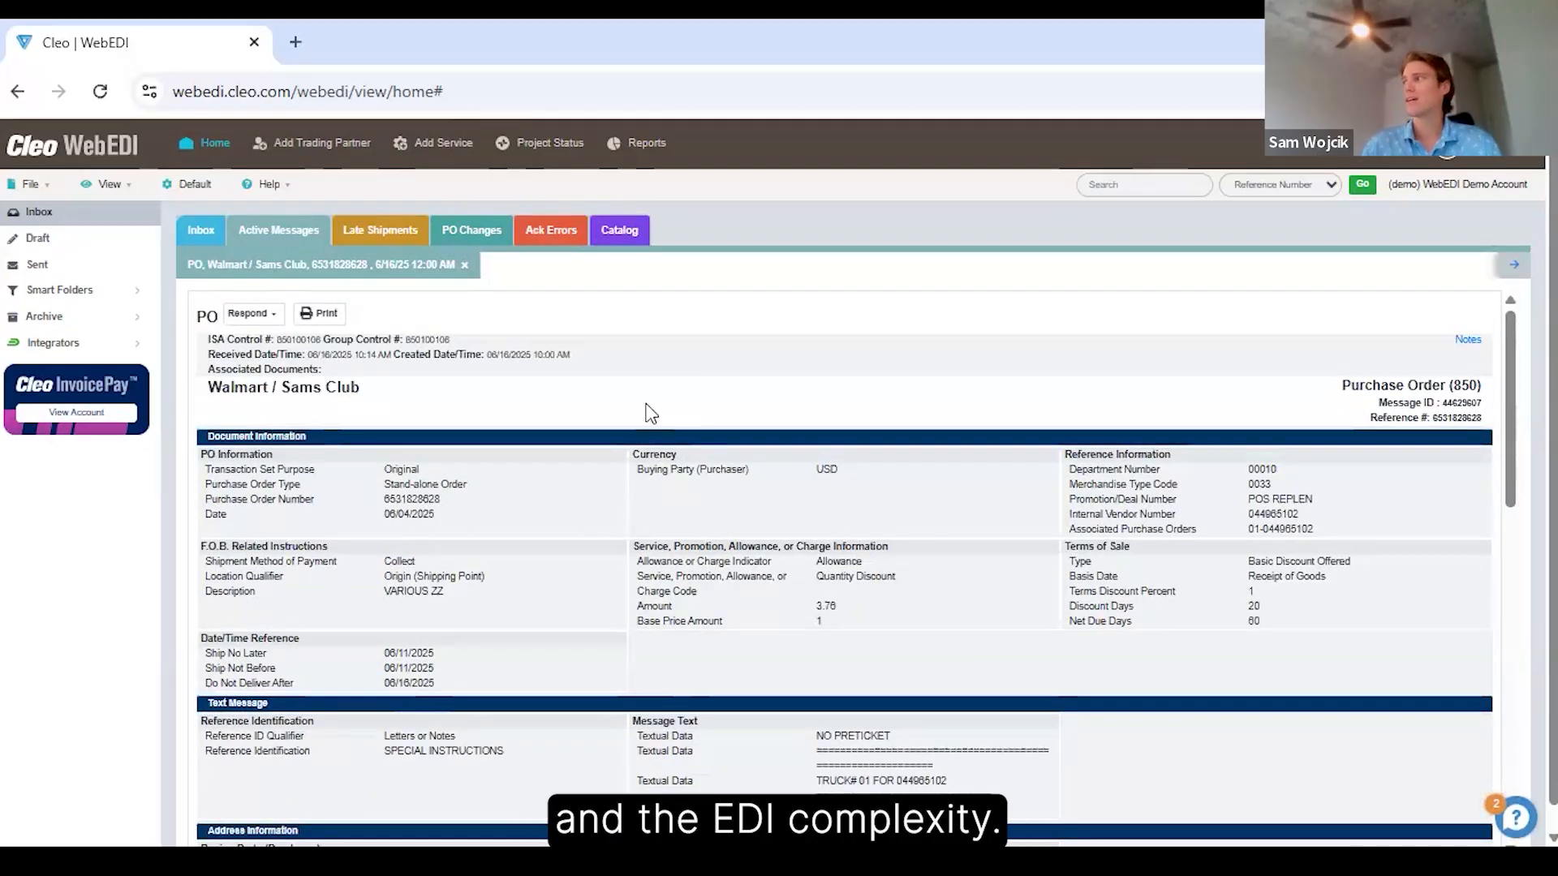
# Start a Purchase Order Acknowledgment (855) response to the order and review its document and address information fields.
pyautogui.click(253, 321)
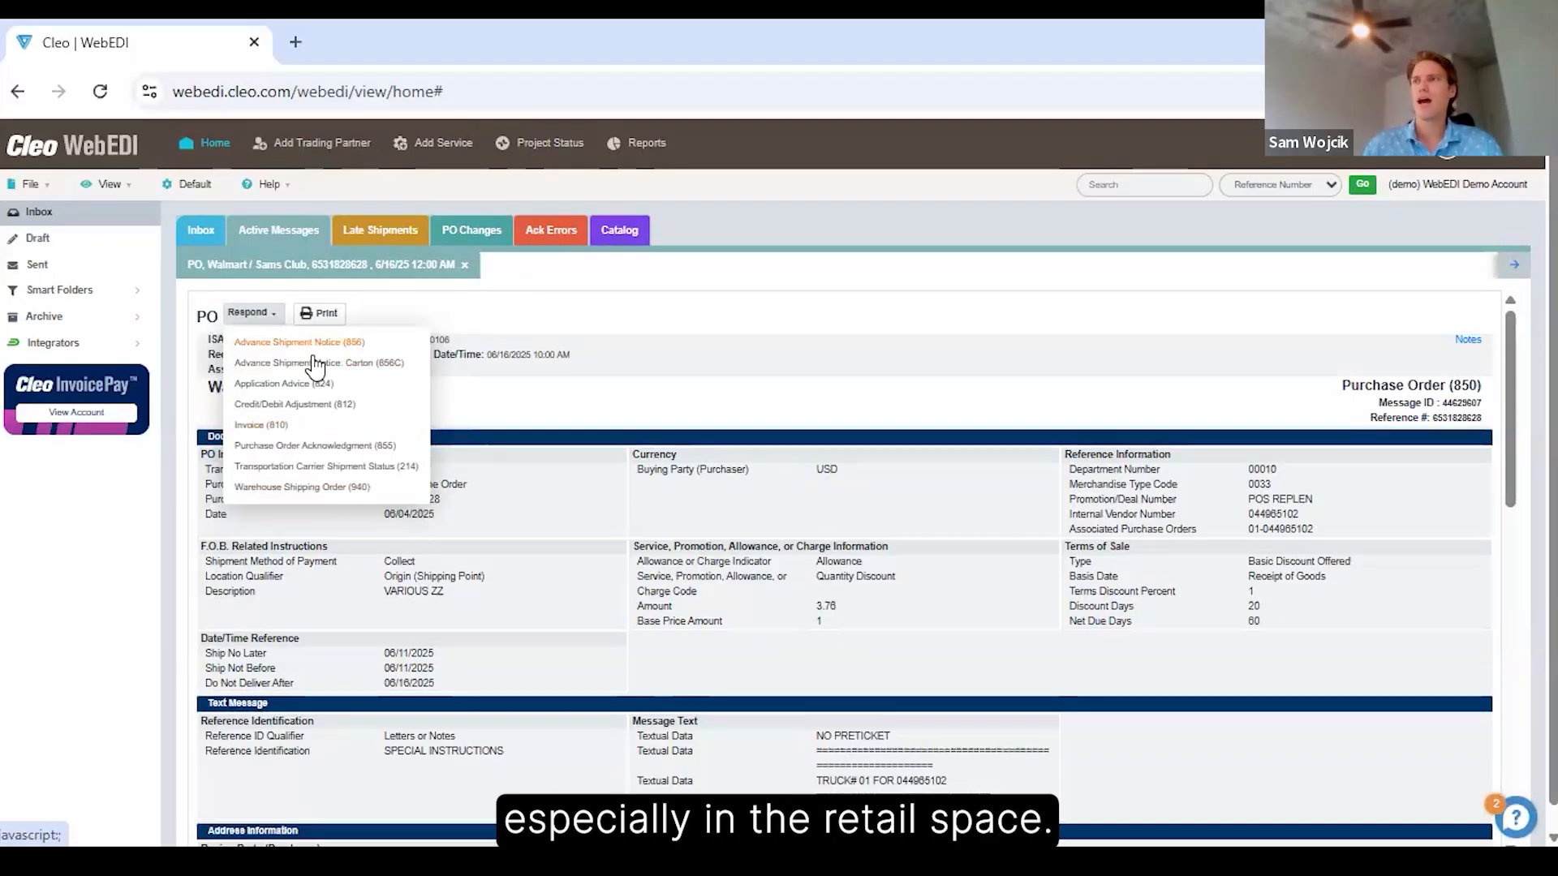
pyautogui.click(323, 445)
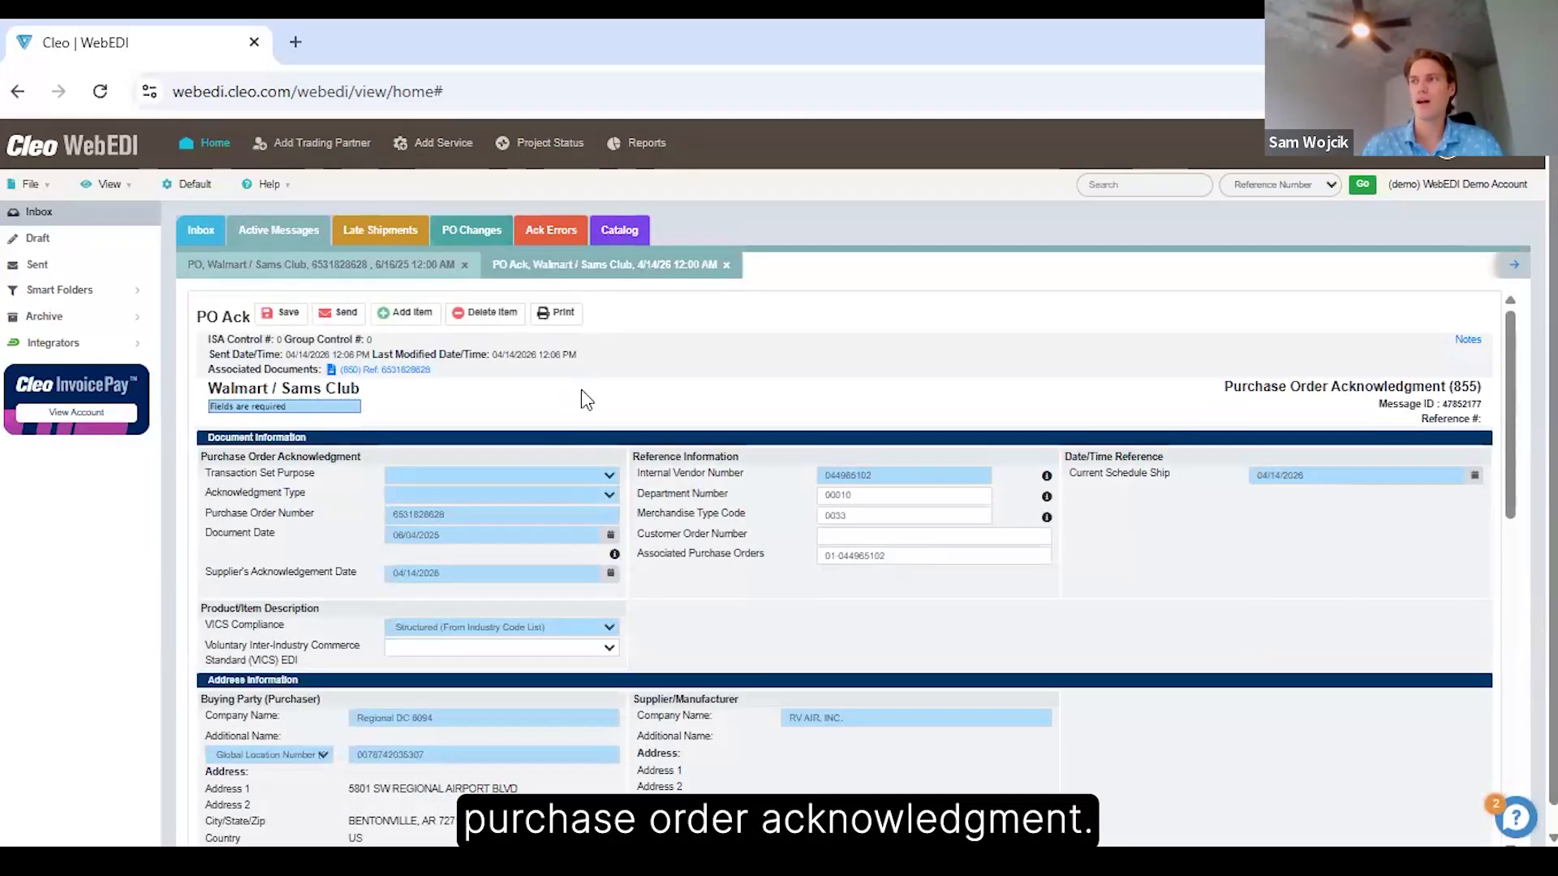
pyautogui.scroll(-3, 664, 488)
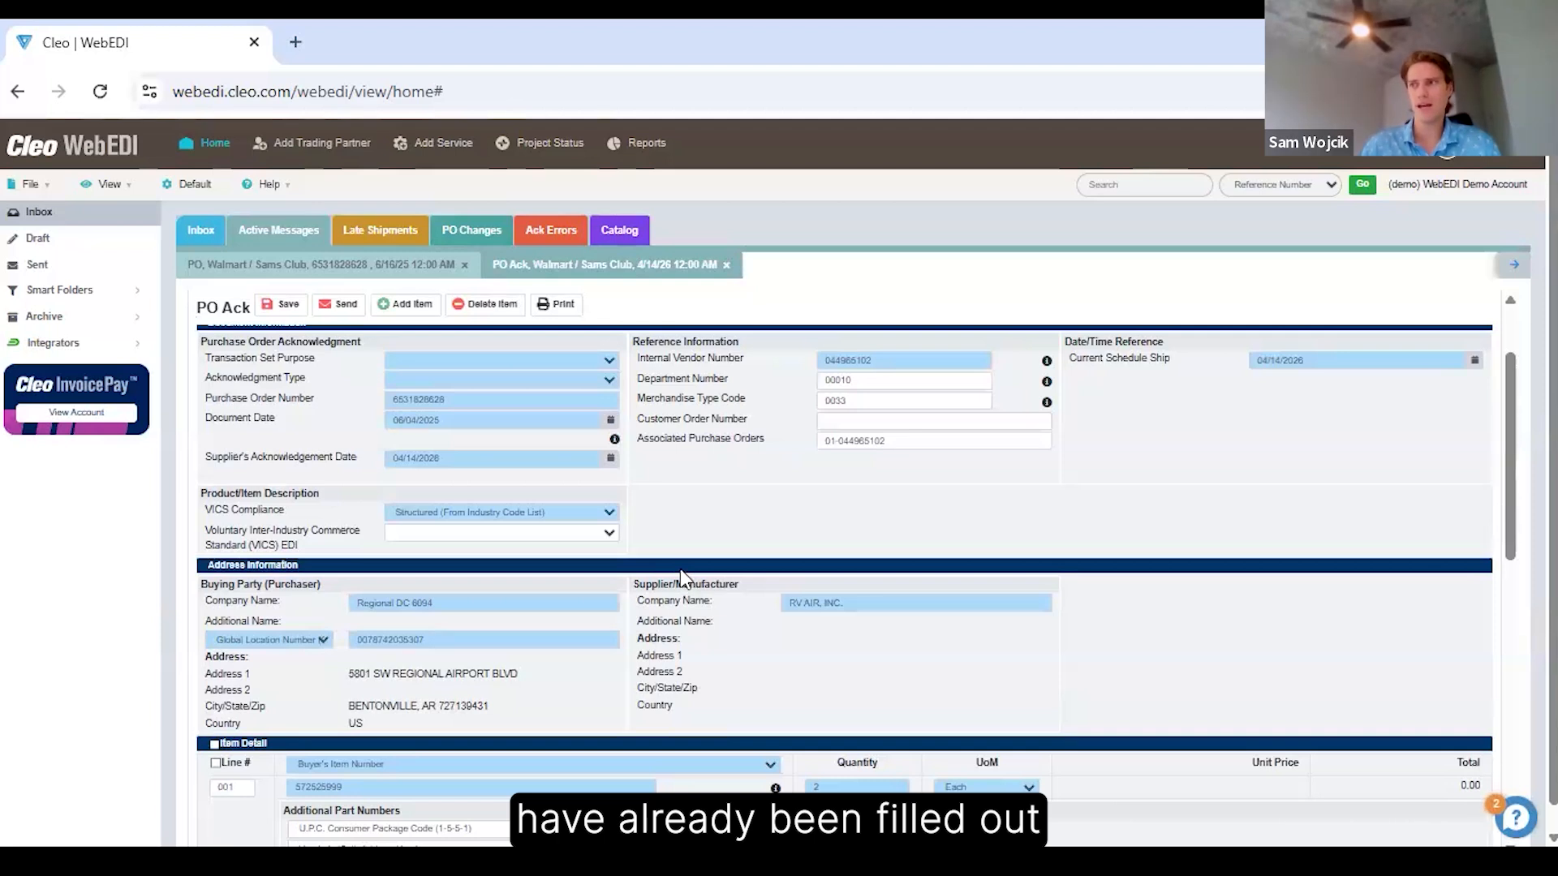
pyautogui.scroll(3, 678, 566)
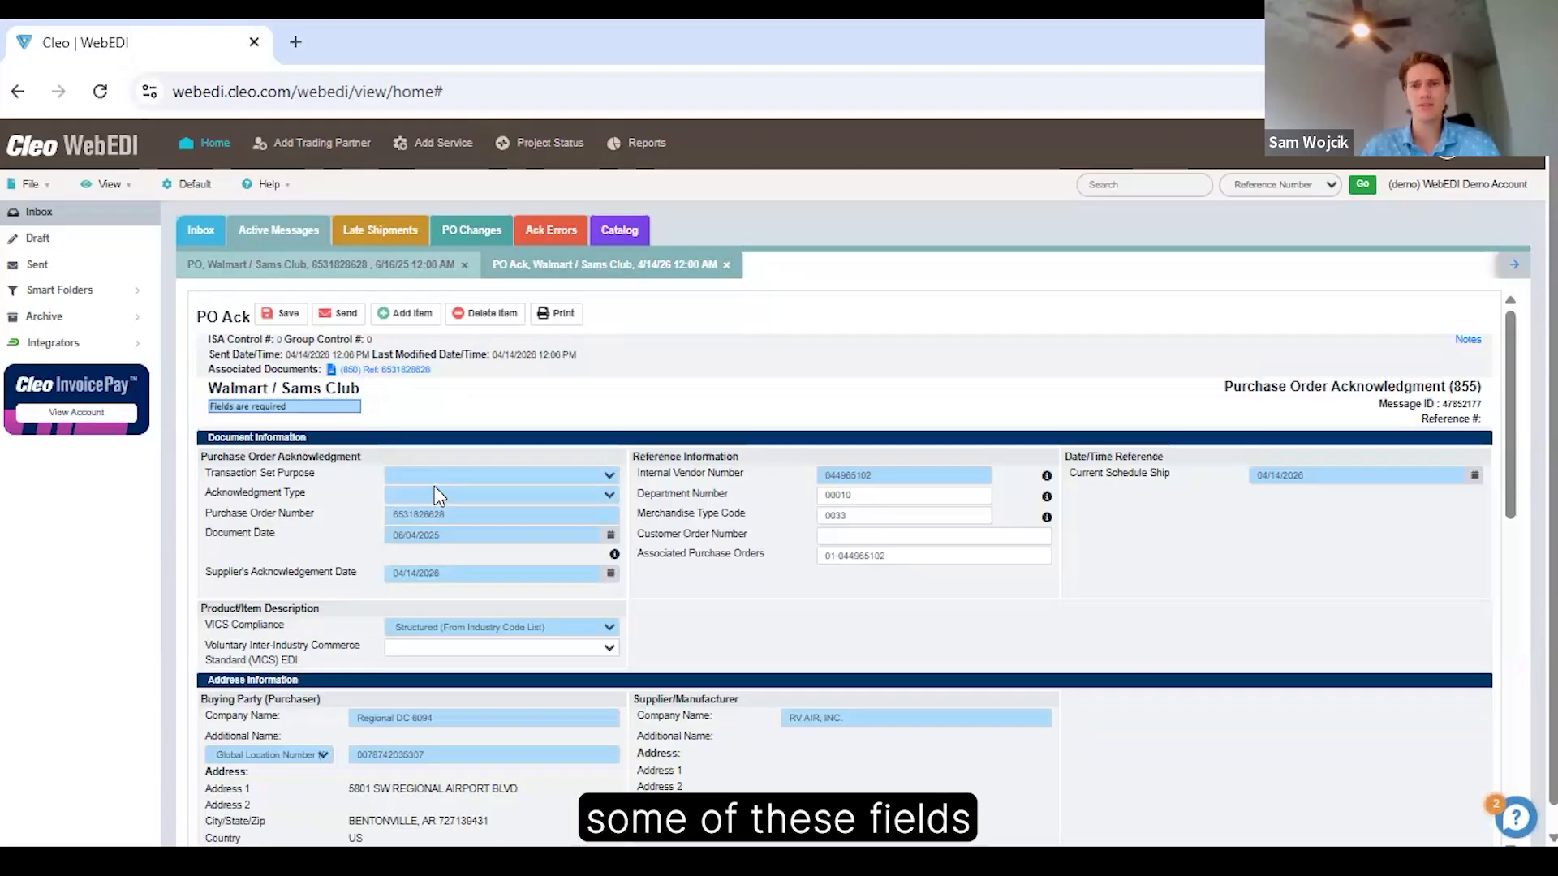
pyautogui.scroll(-2, 650, 472)
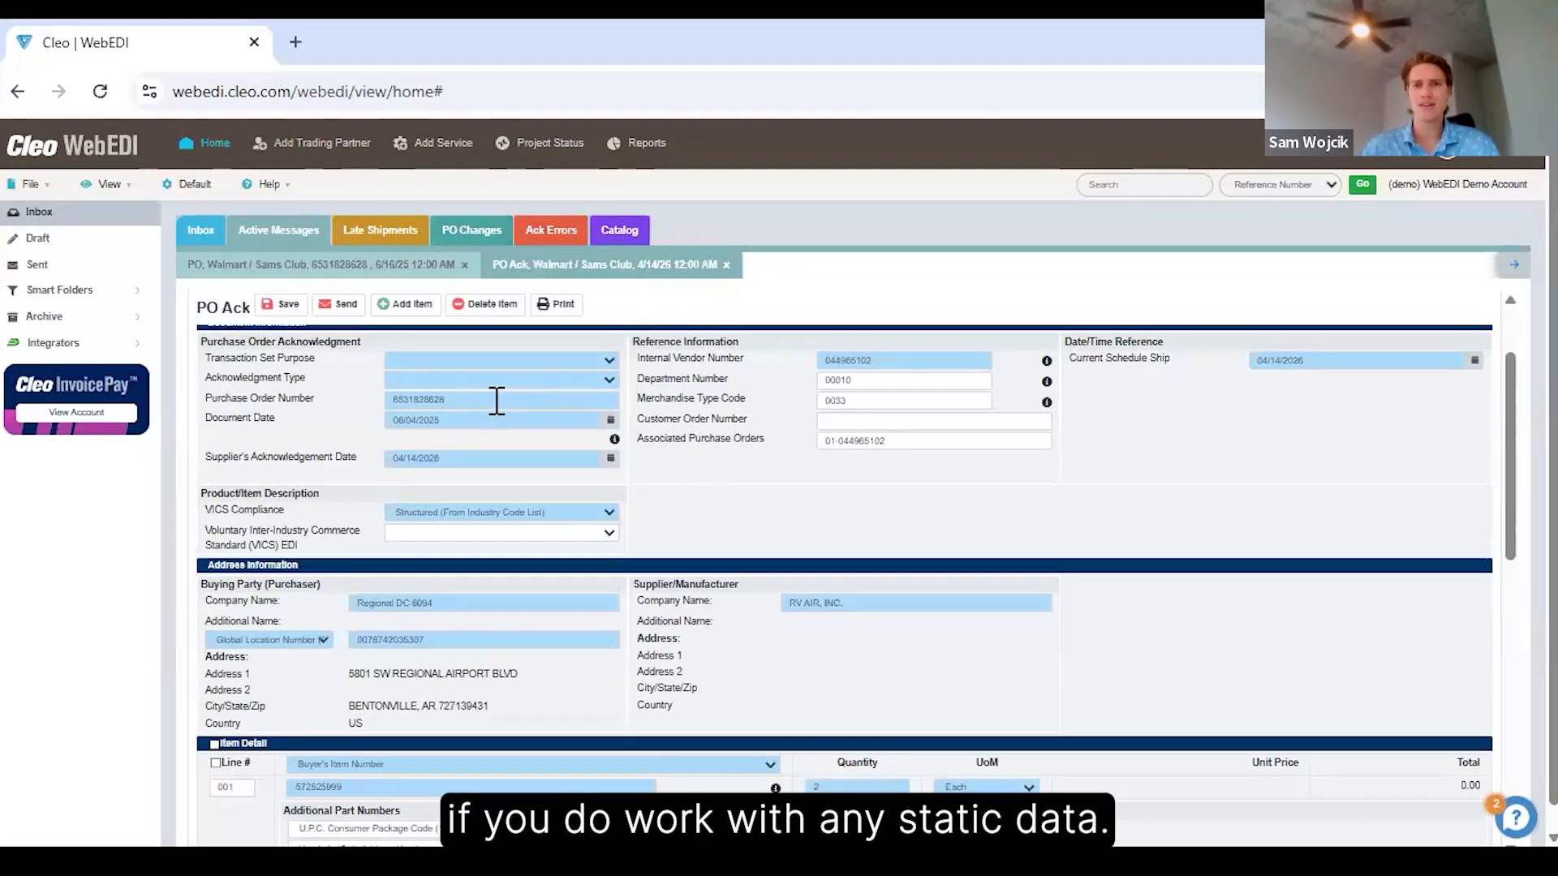
pyautogui.scroll(-2, 498, 405)
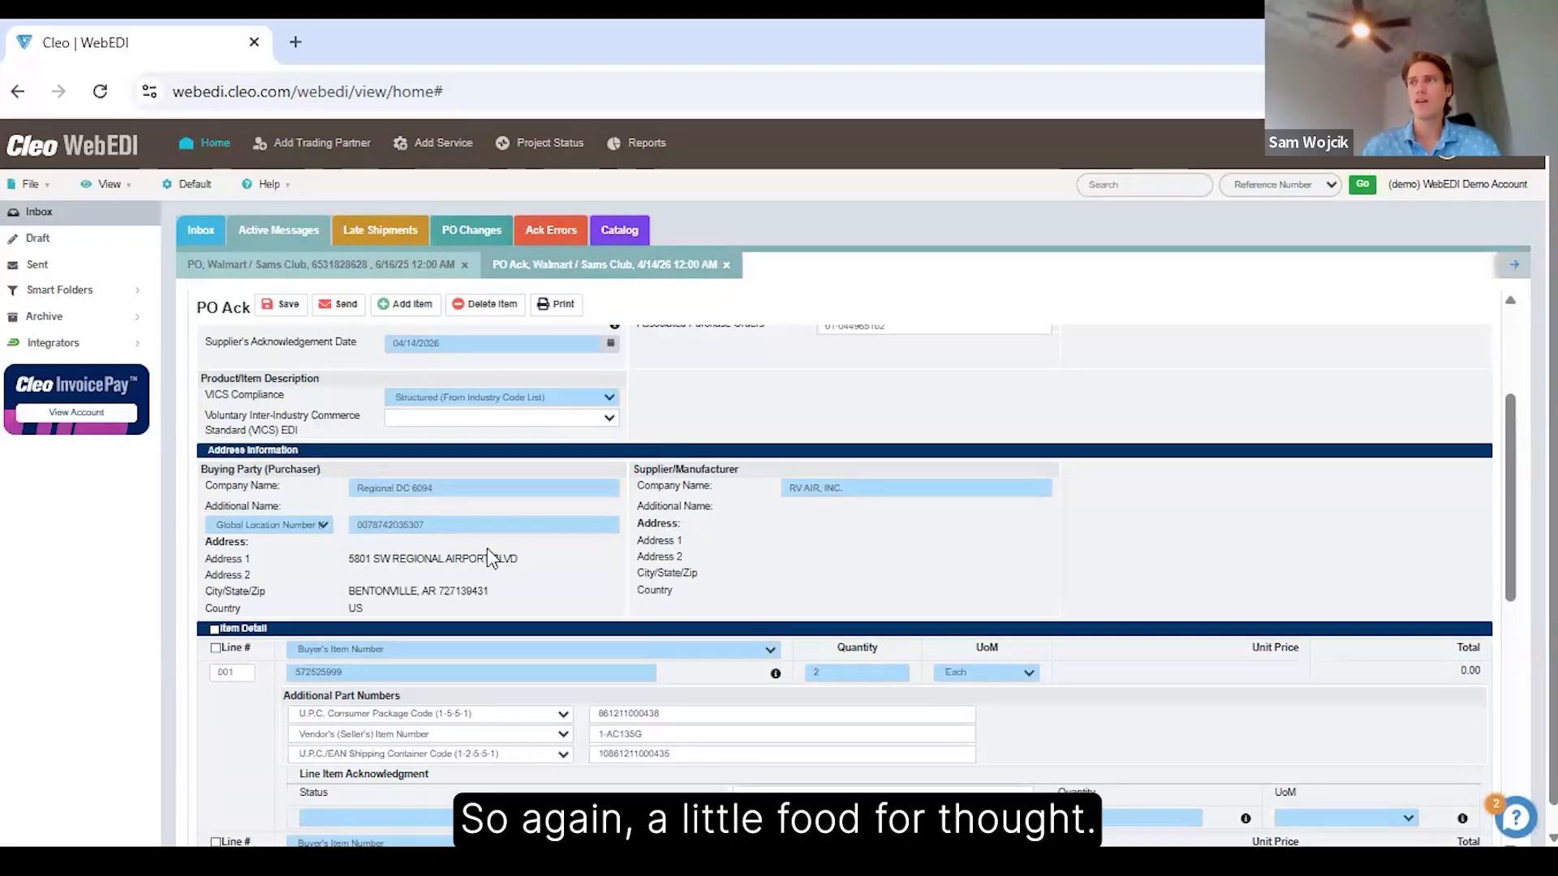
pyautogui.scroll(2, 488, 550)
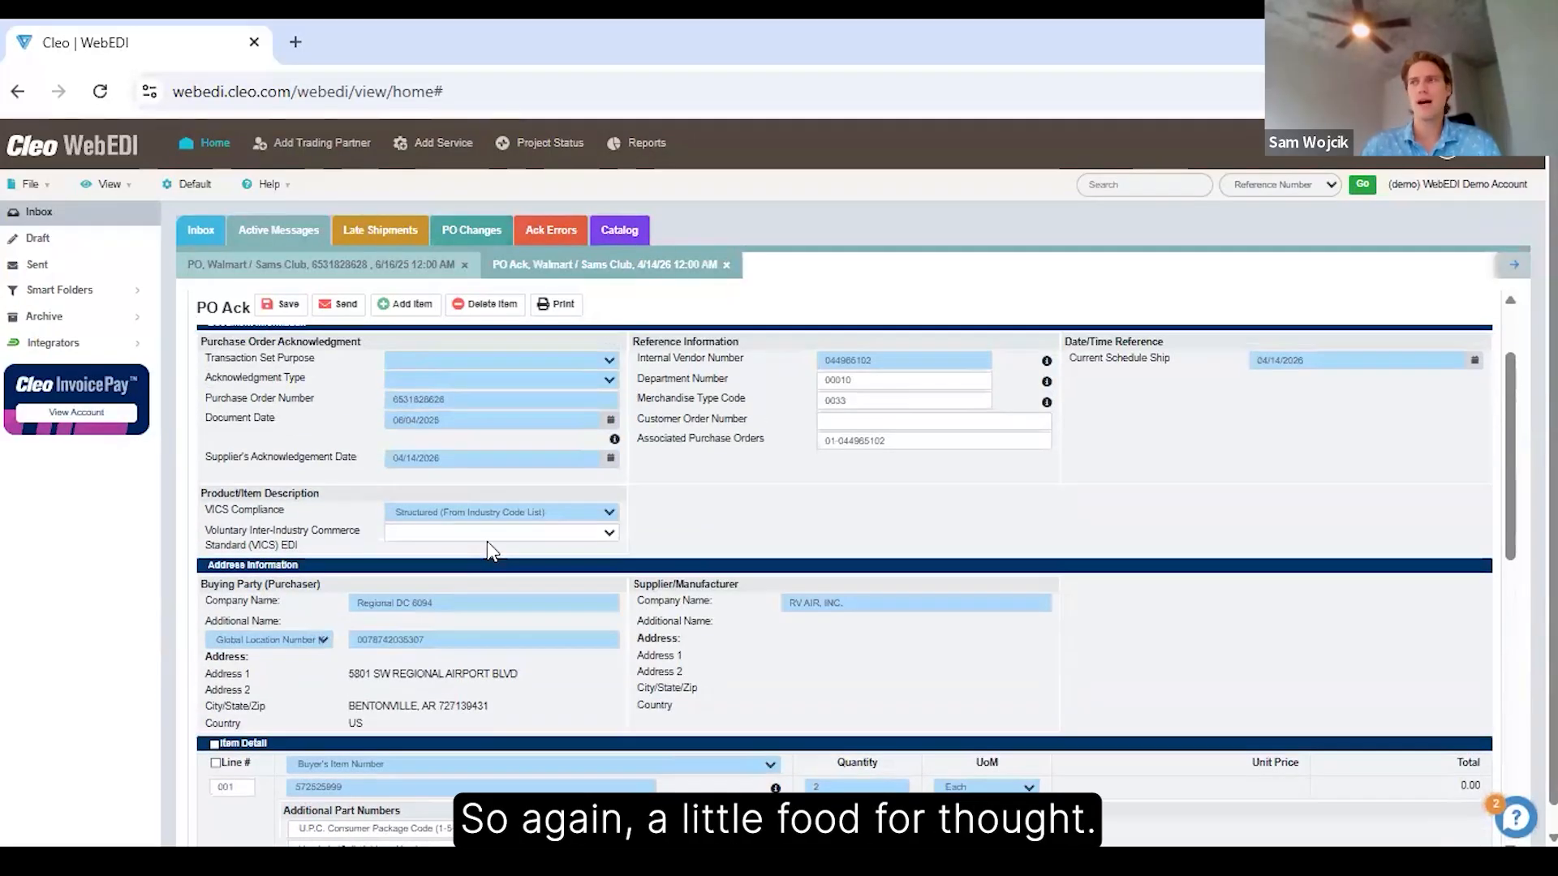
pyautogui.scroll(2, 487, 544)
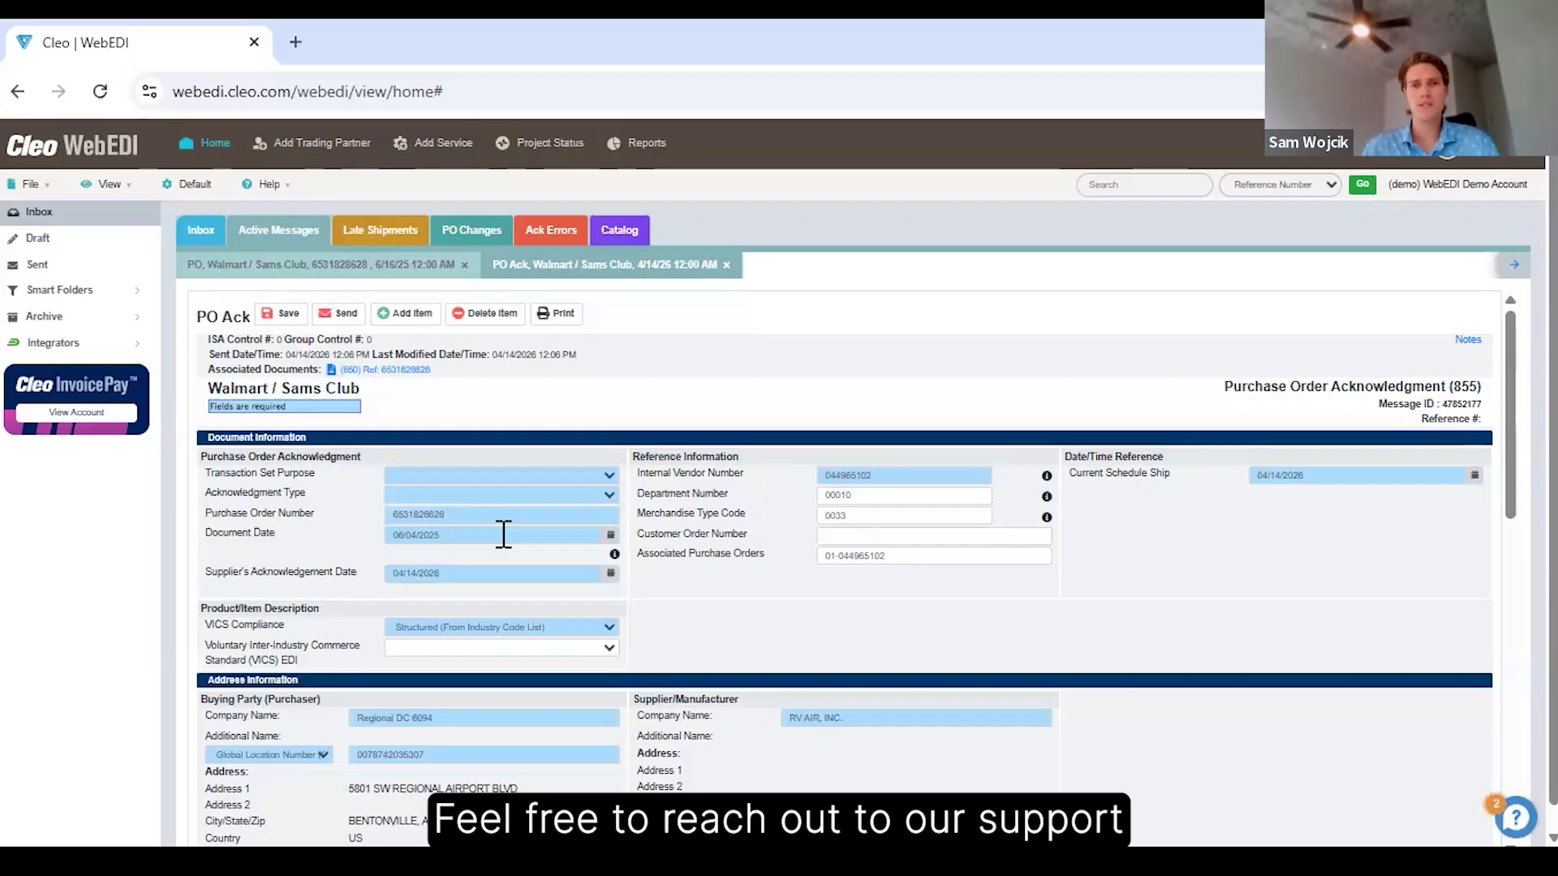
pyautogui.scroll(-2, 507, 649)
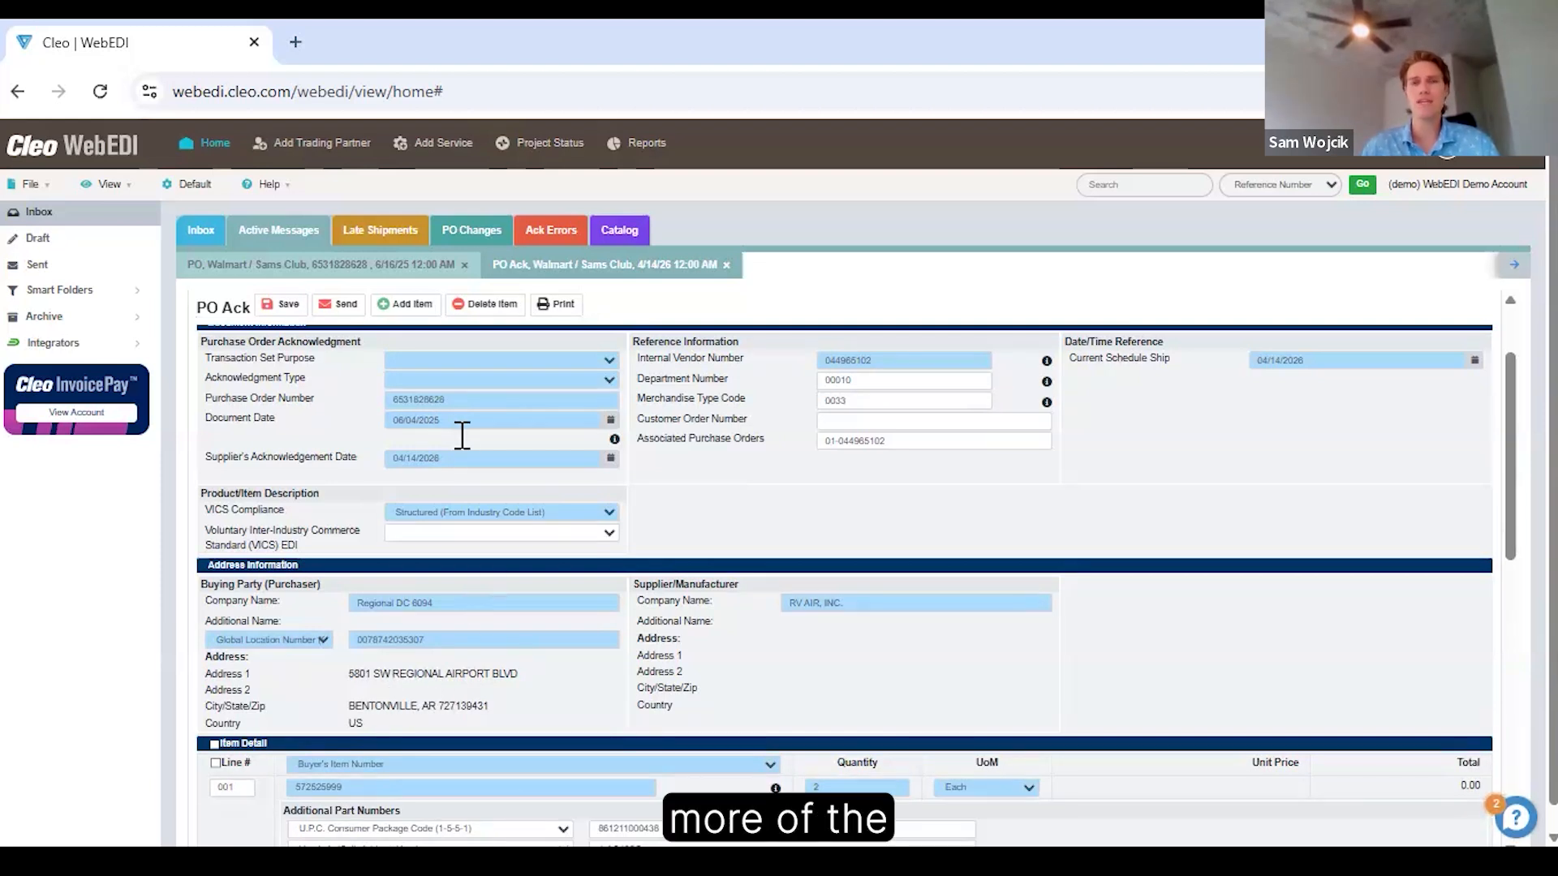
pyautogui.scroll(2, 455, 440)
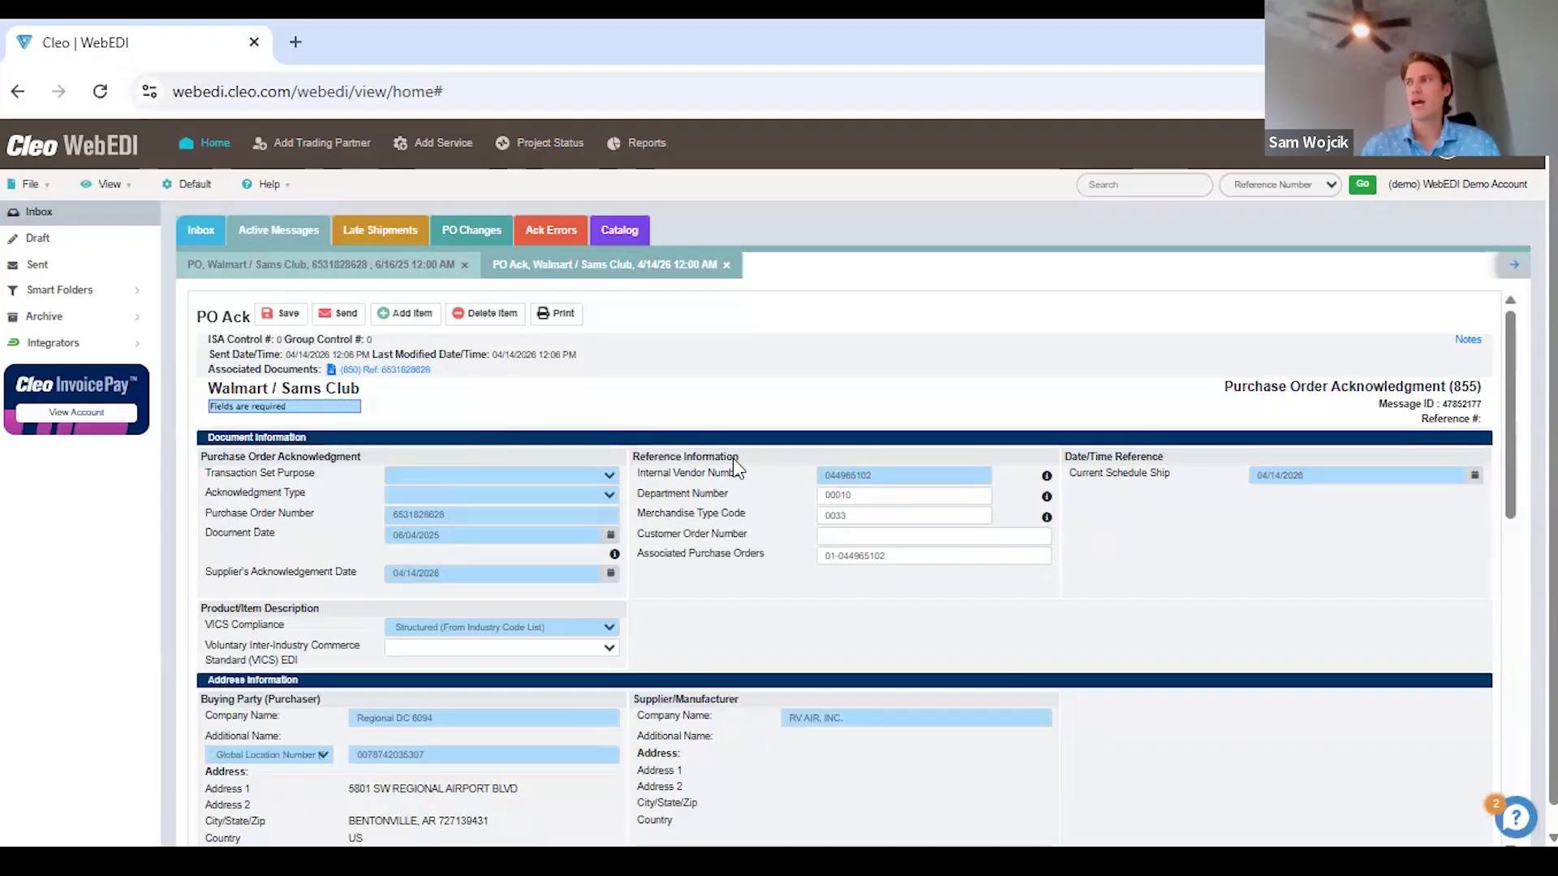
# Examine the acknowledgment's line items and the status options for line 001, and close the acknowledgment.
pyautogui.scroll(-4, 729, 472)
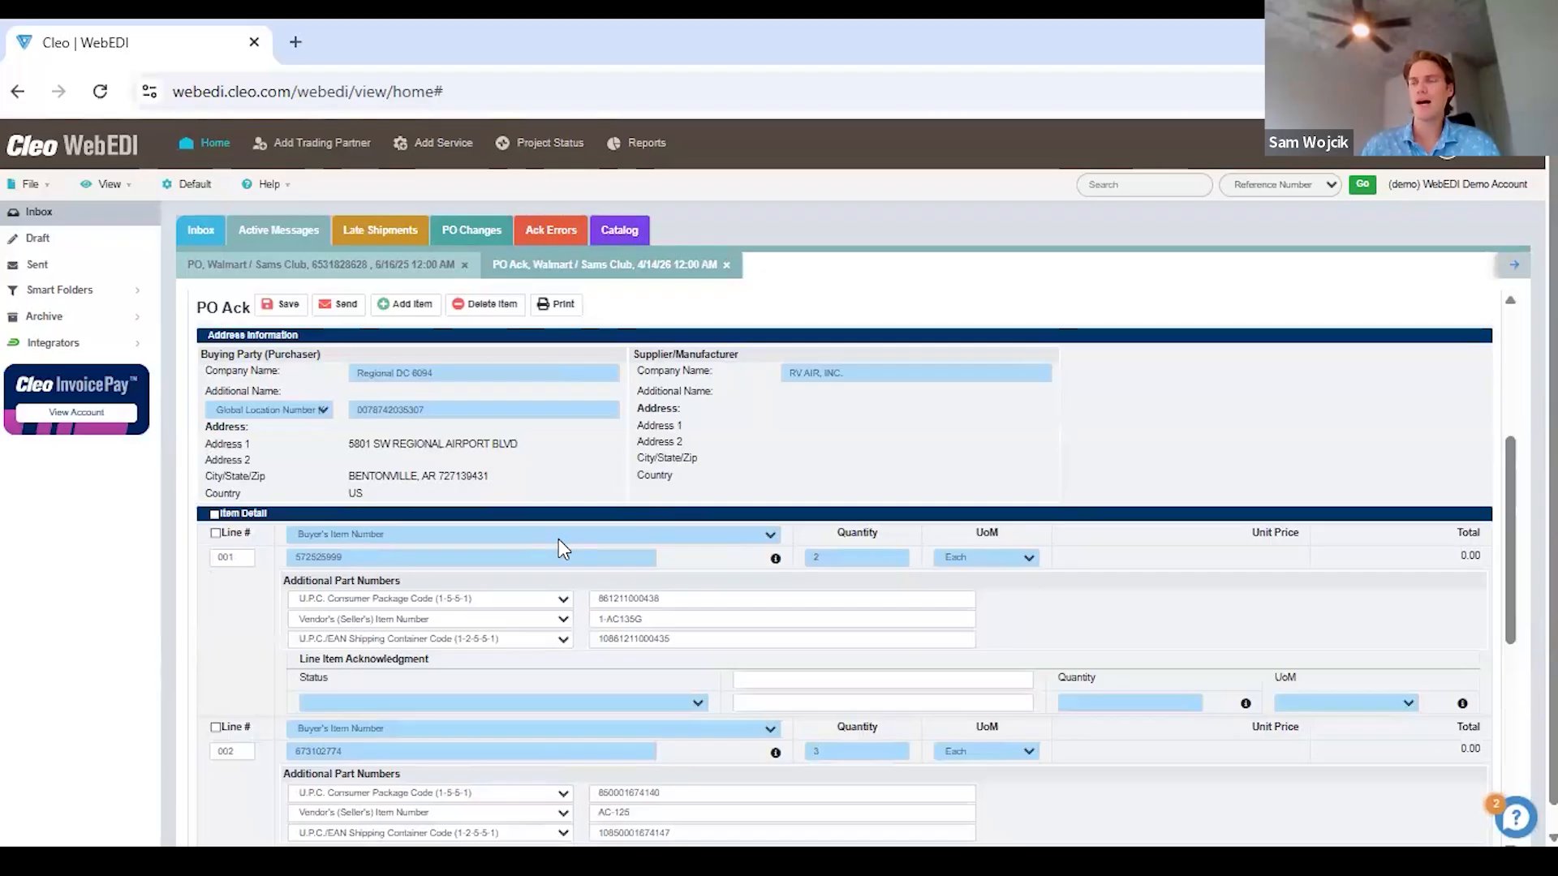
pyautogui.scroll(-1, 558, 539)
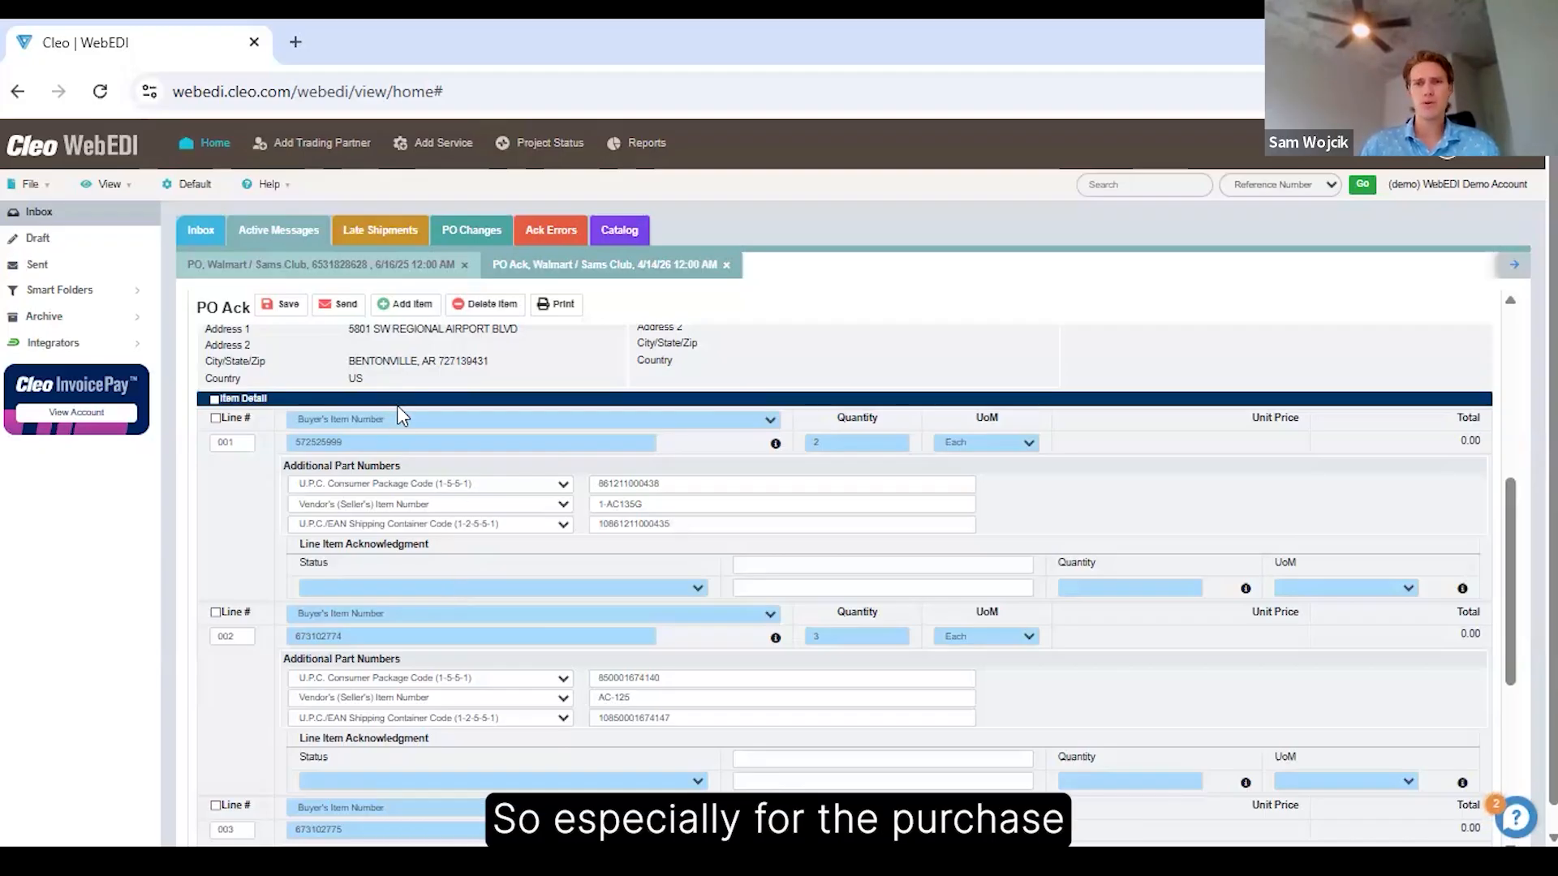
pyautogui.click(388, 588)
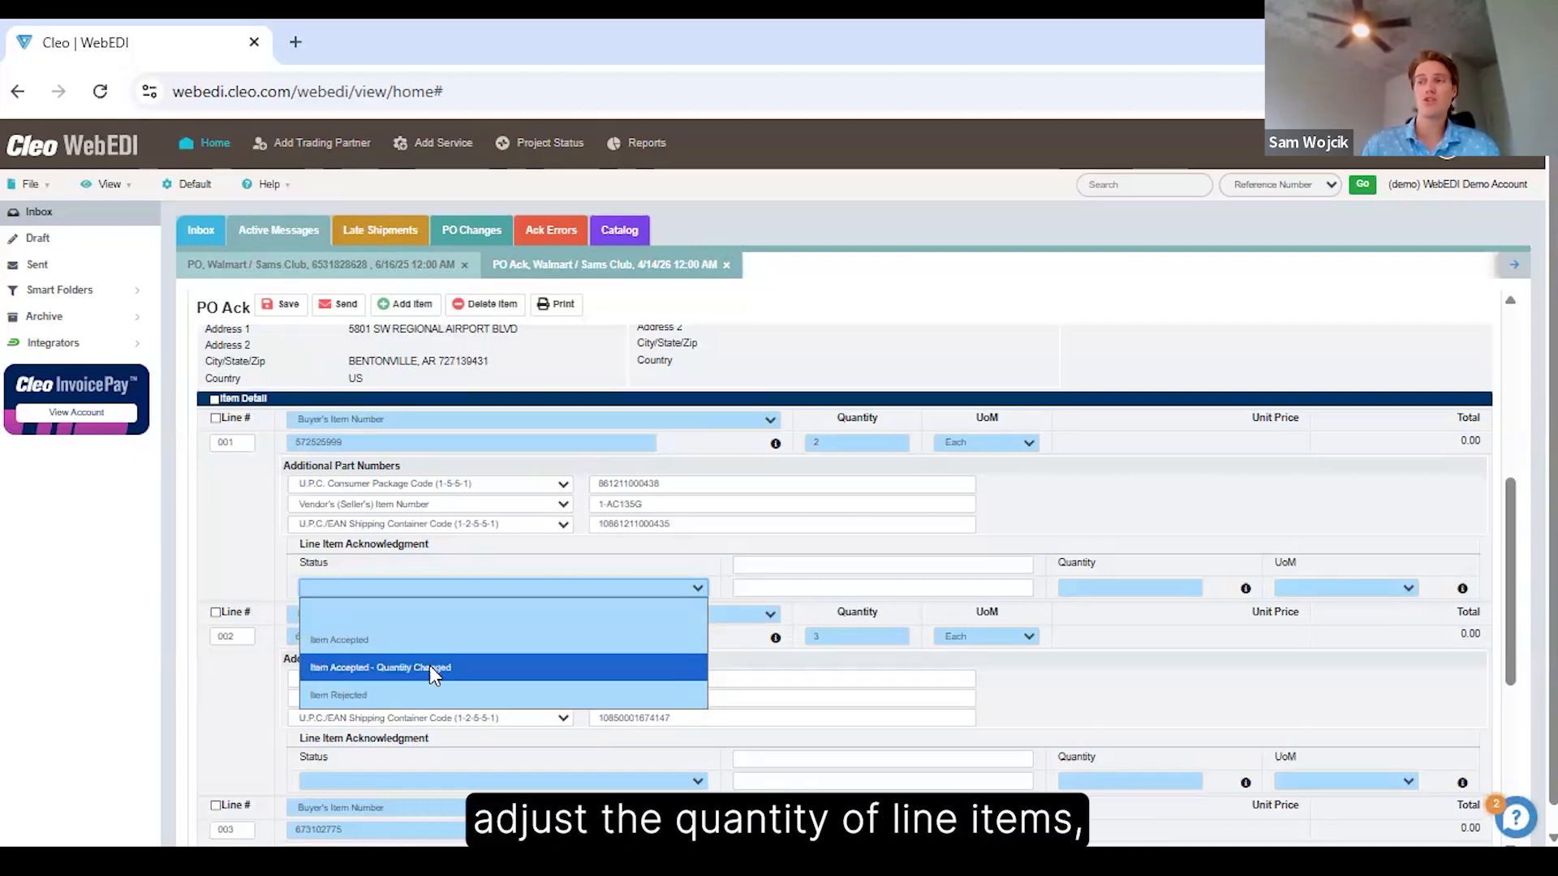
pyautogui.click(393, 603)
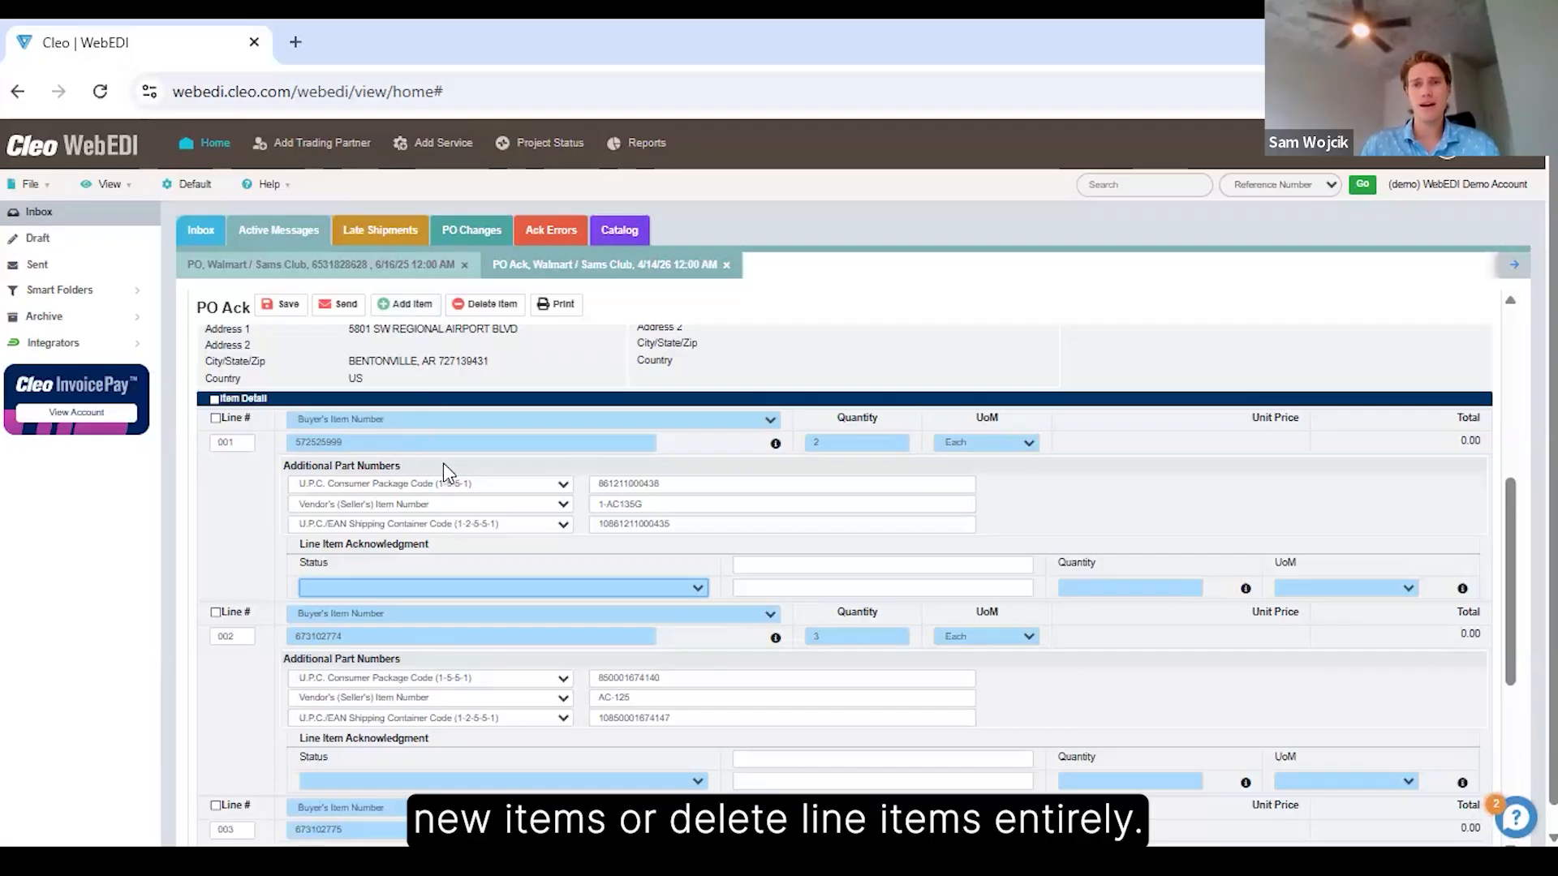
pyautogui.scroll(-5, 443, 462)
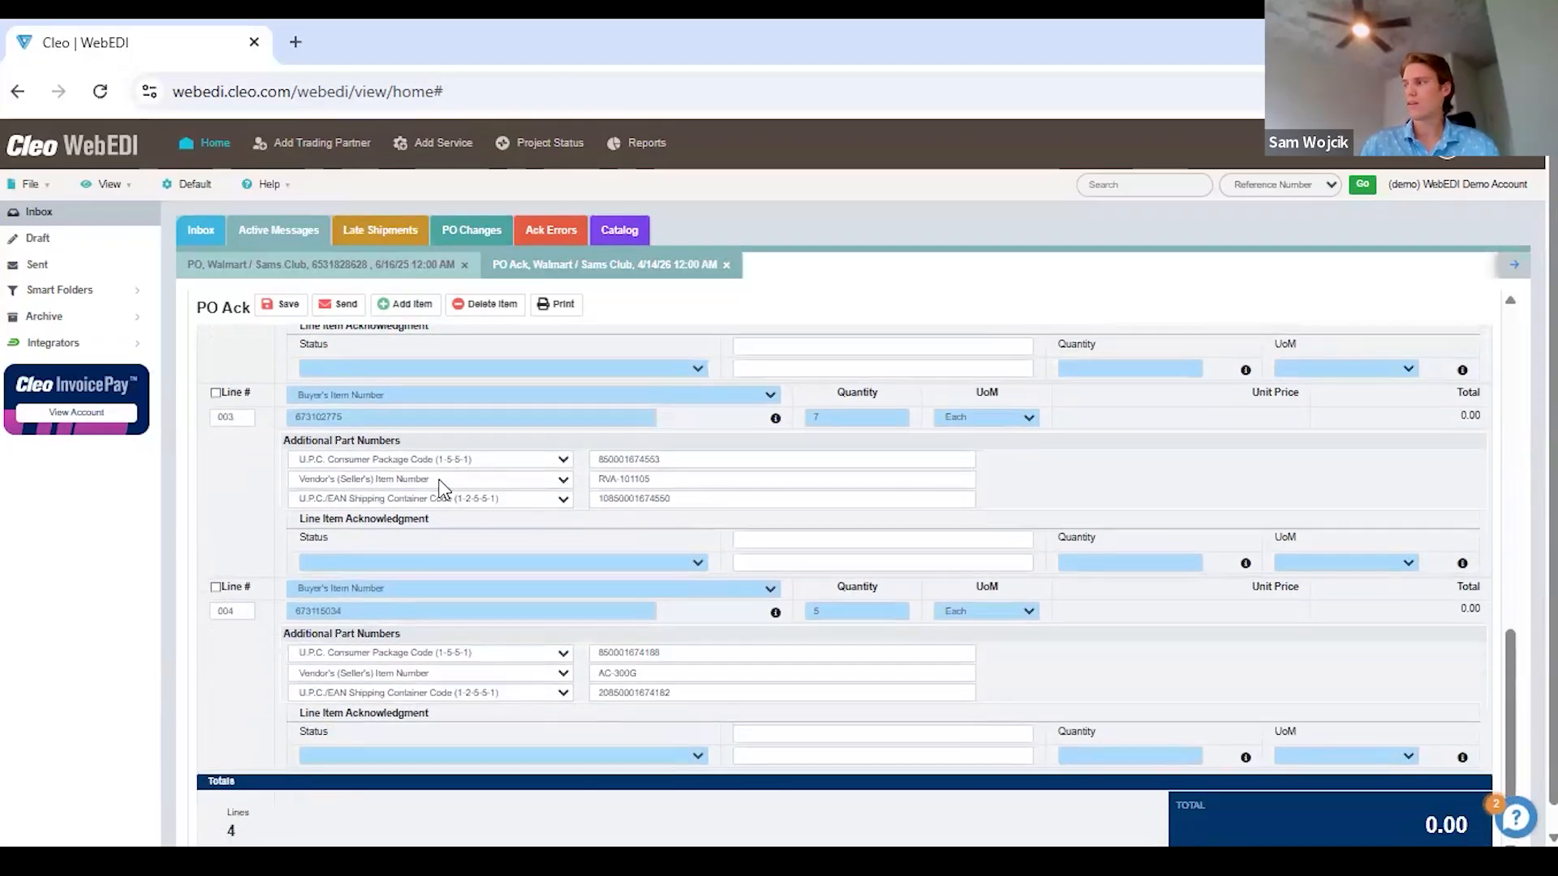
pyautogui.scroll(3, 751, 622)
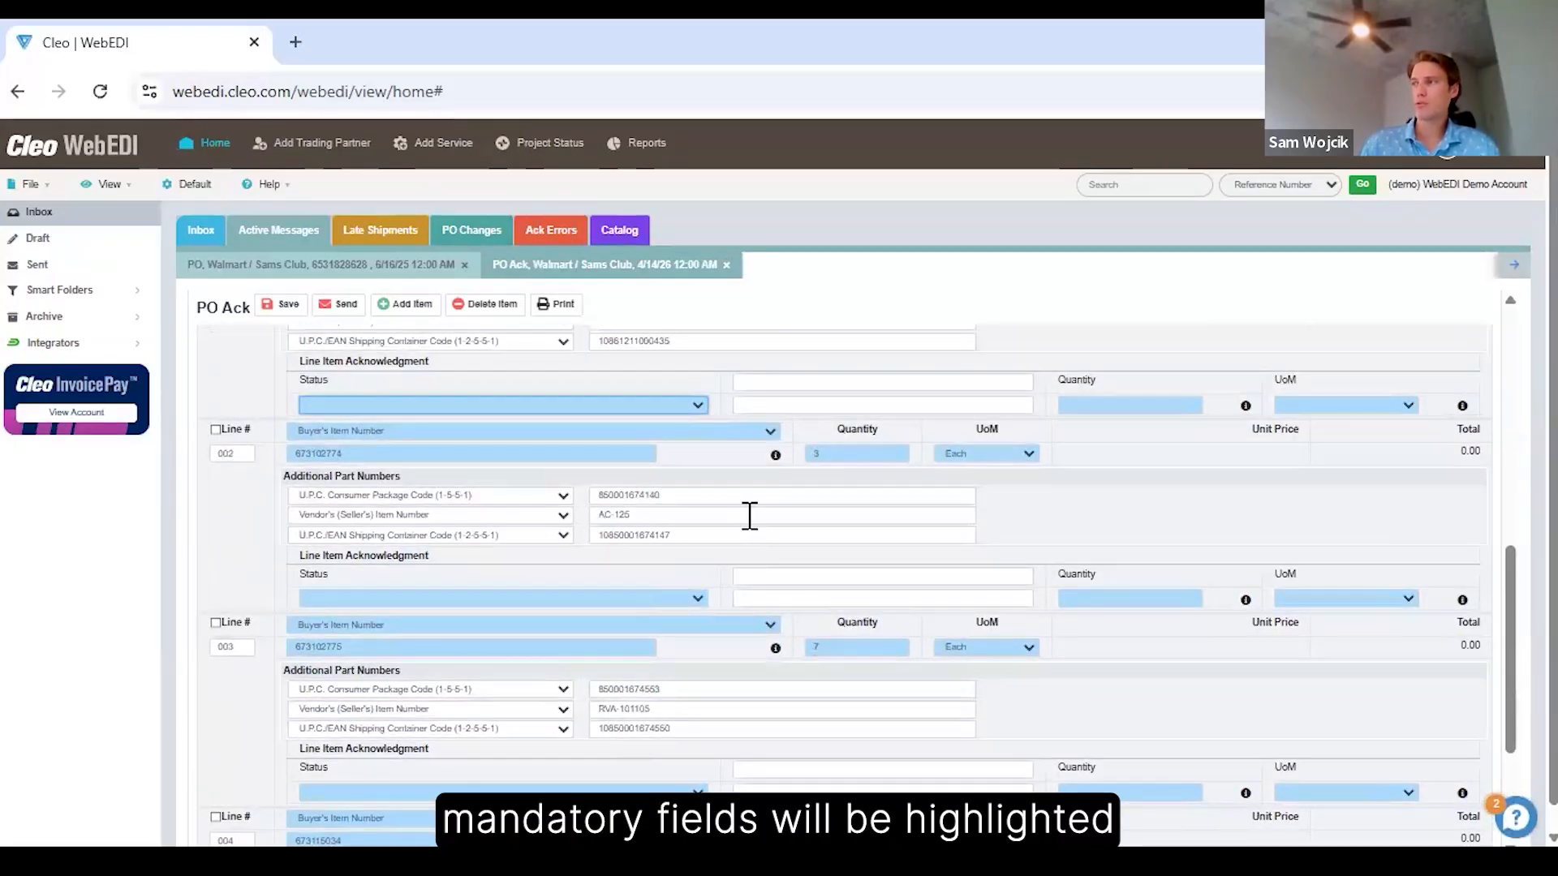
pyautogui.scroll(3, 750, 516)
pyautogui.scroll(5, 680, 410)
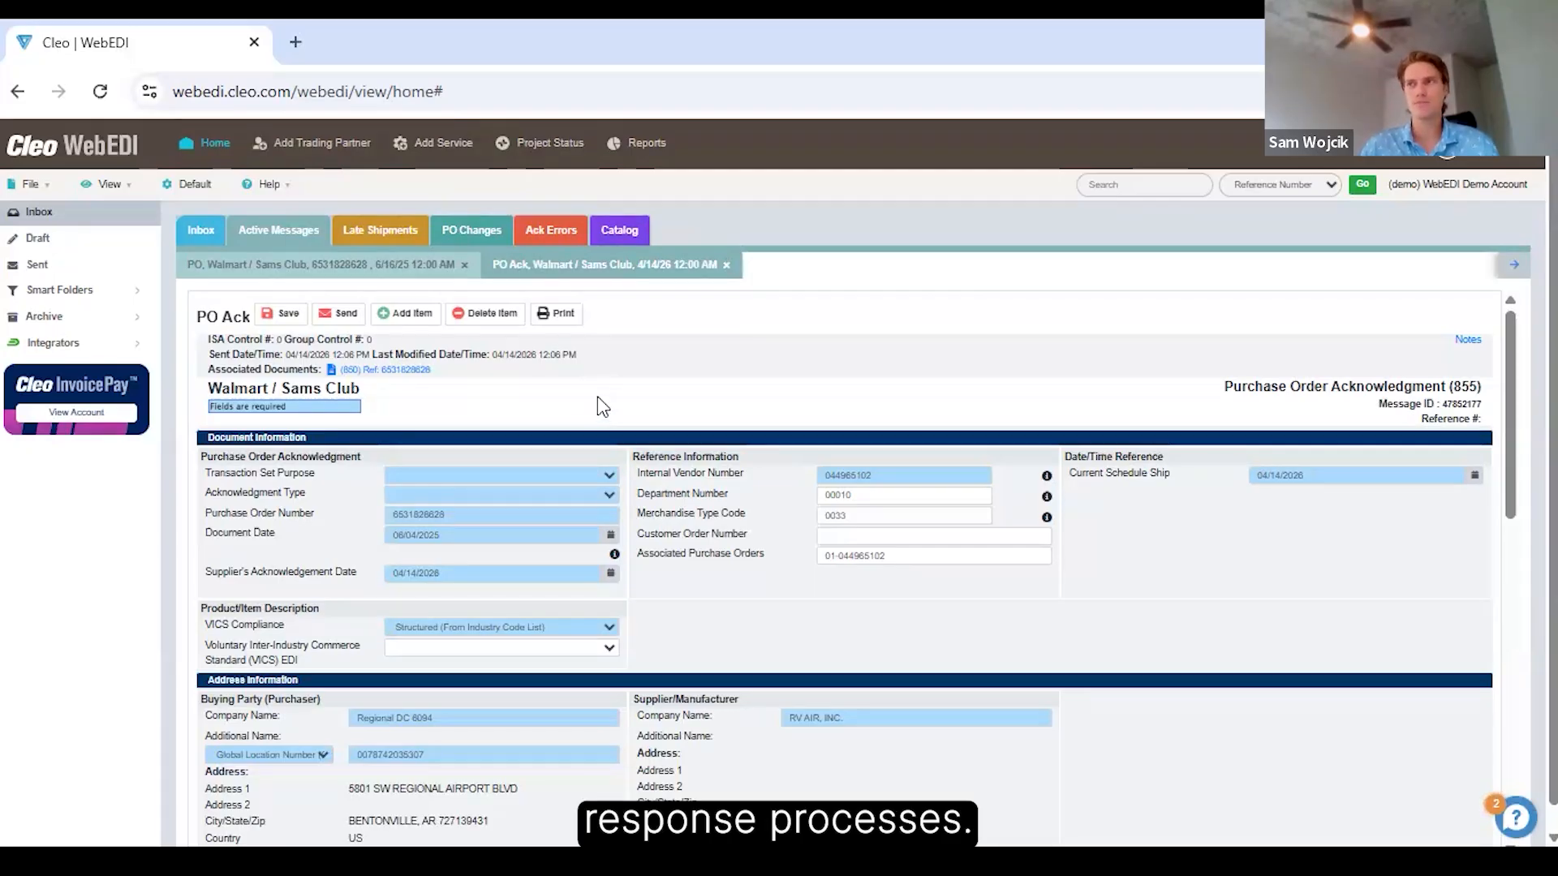
pyautogui.click(726, 264)
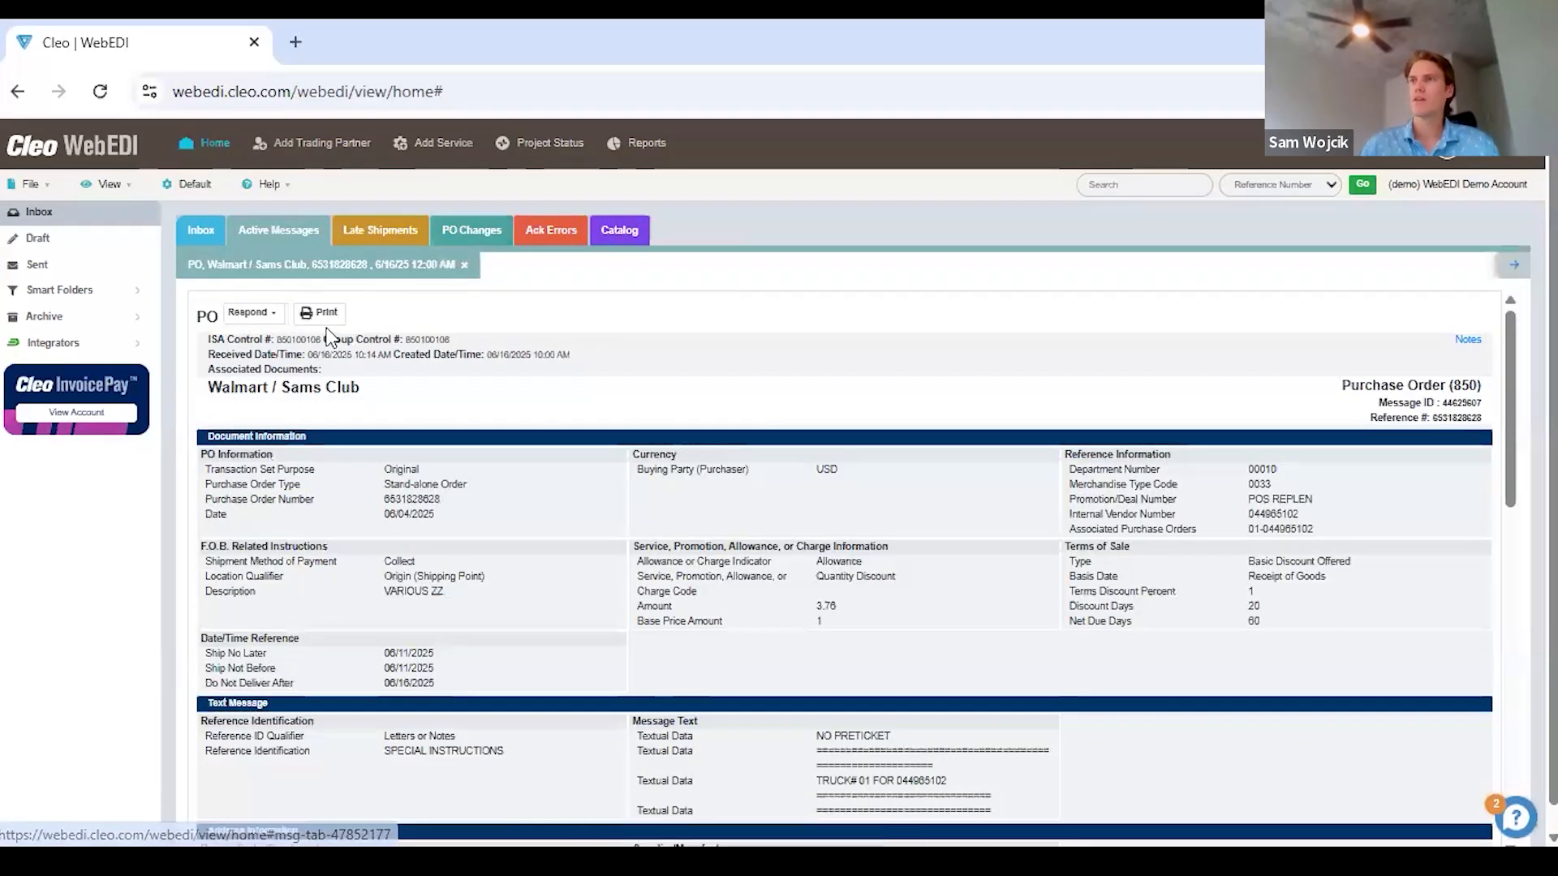
pyautogui.click(253, 313)
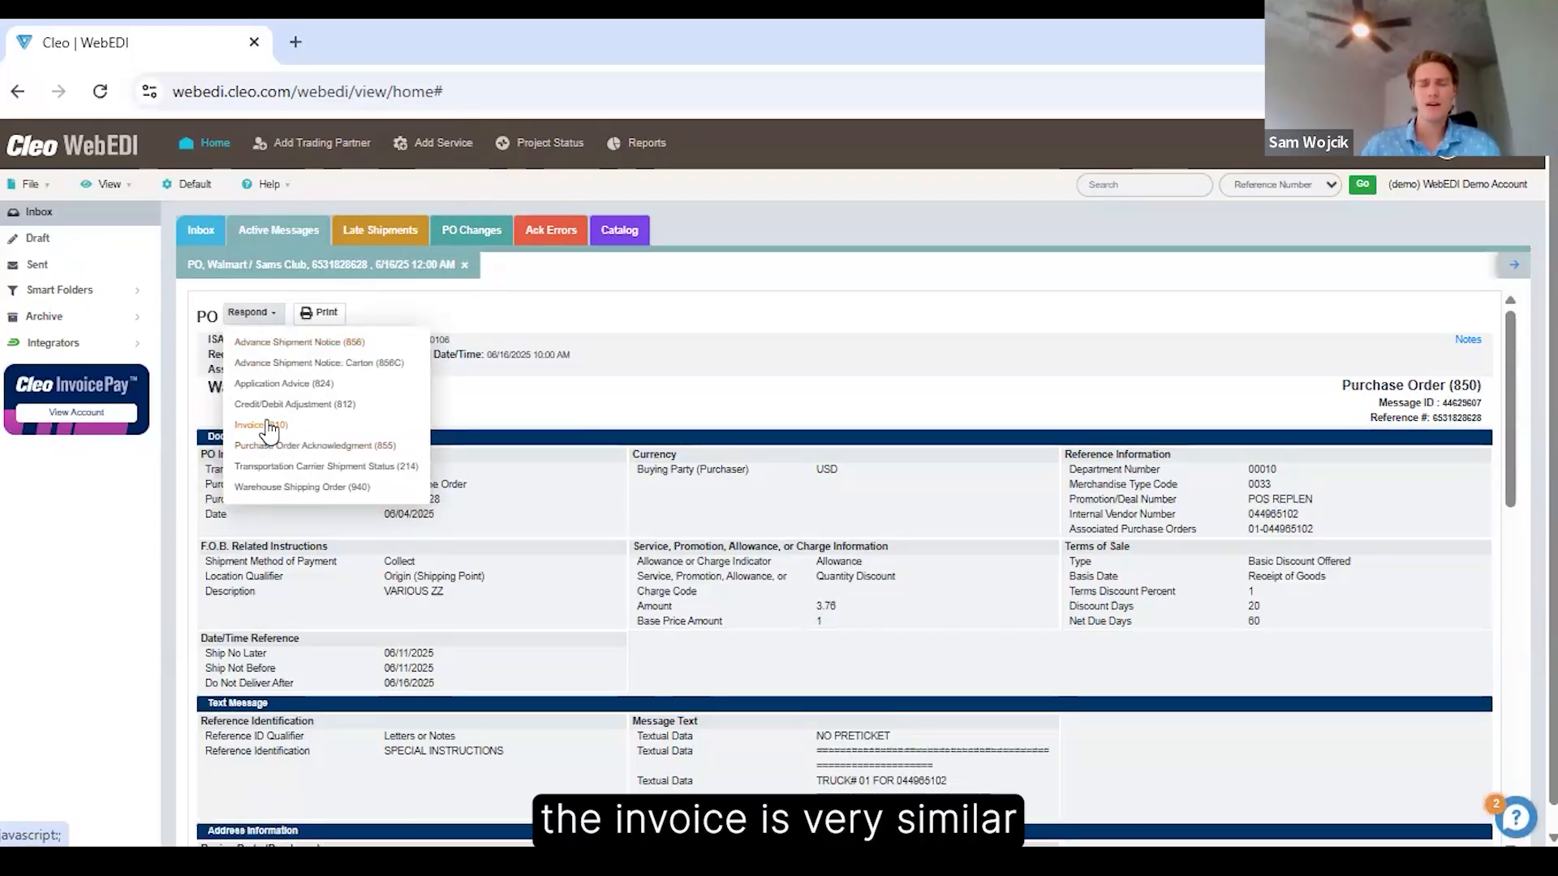
pyautogui.click(312, 344)
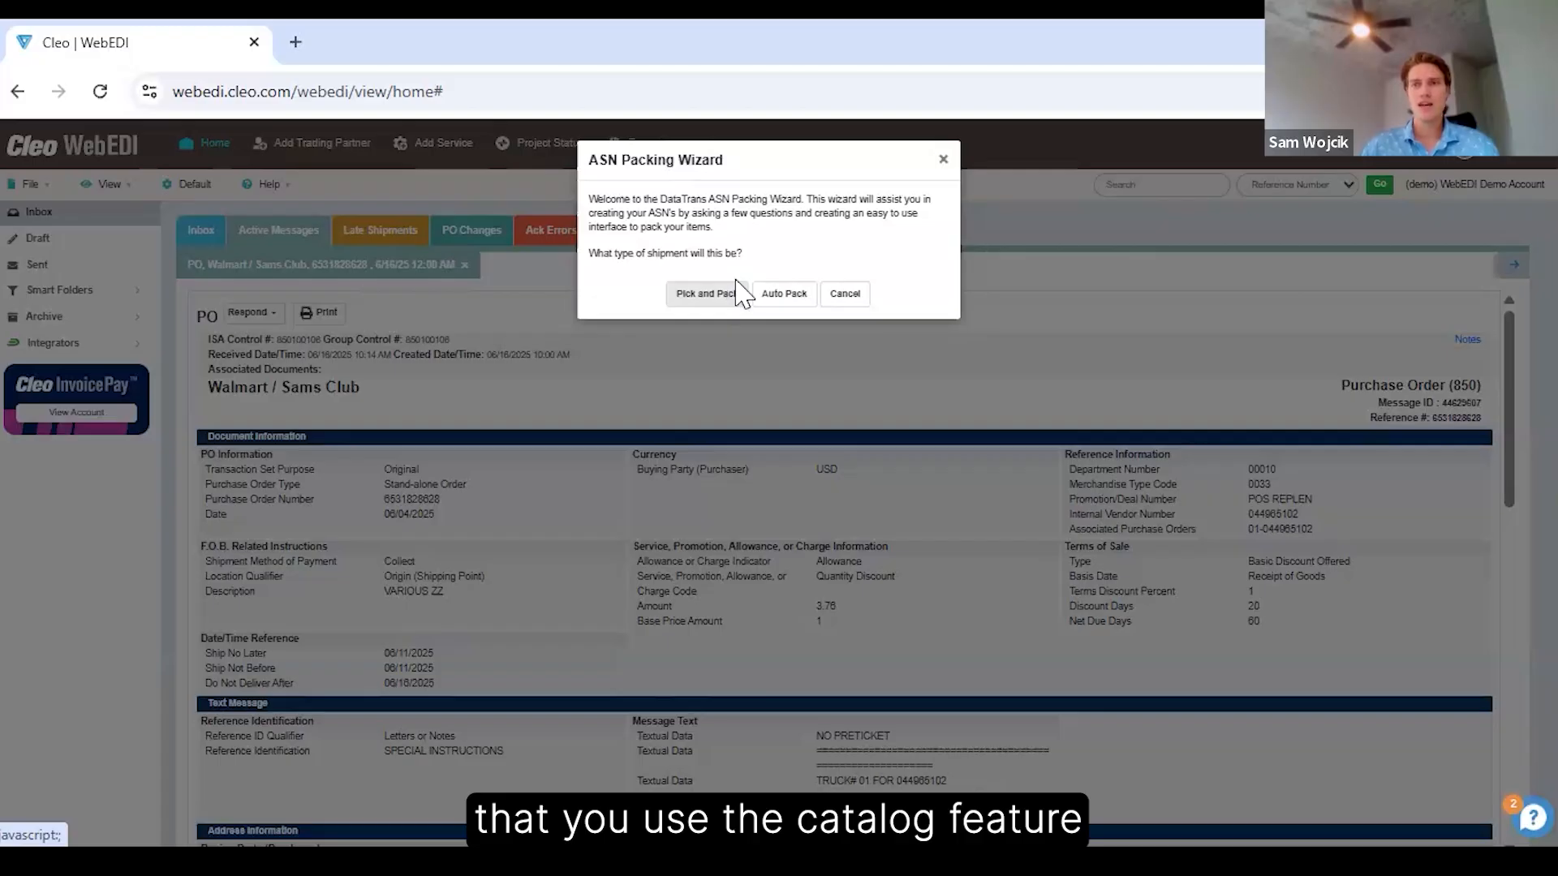
pyautogui.click(942, 159)
pyautogui.scroll(-5, 647, 479)
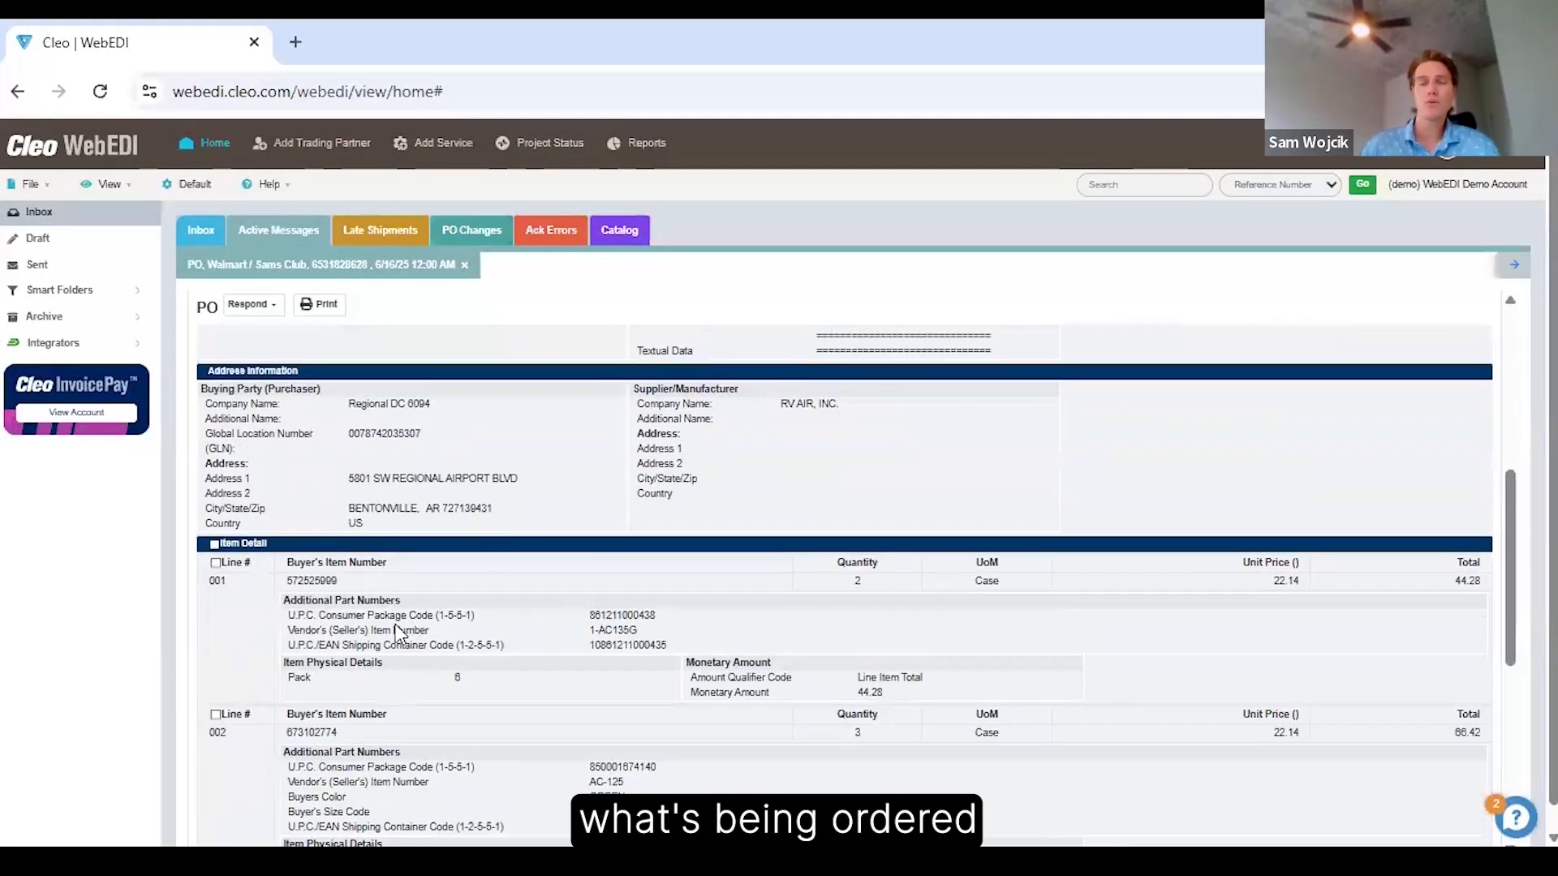
pyautogui.scroll(7, 448, 626)
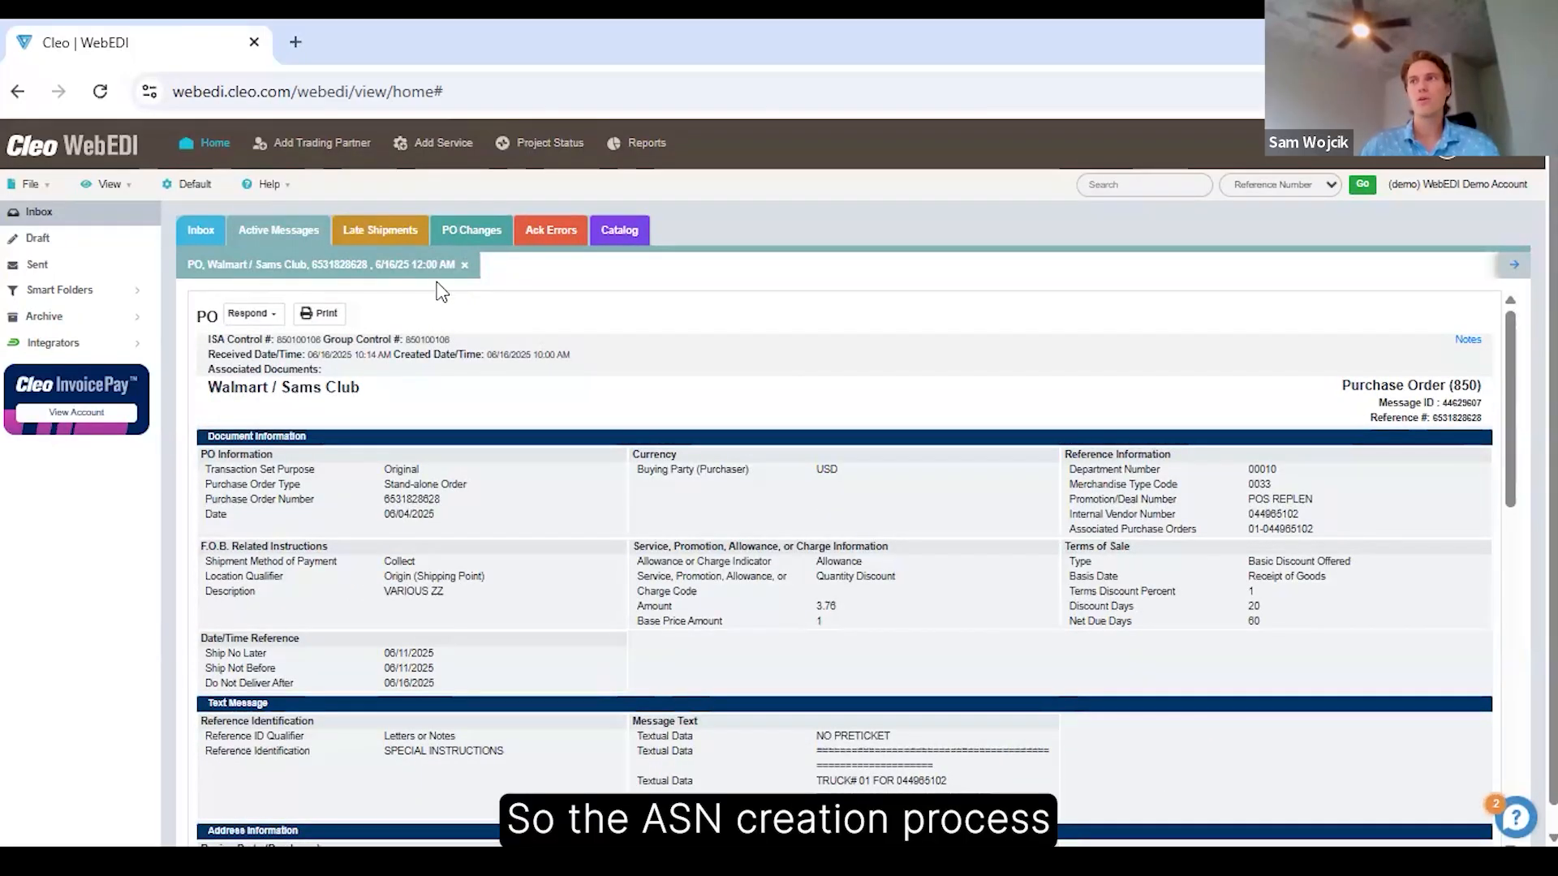
# Start an Advance Shipment Notice (856) response to the order as a Pick and Pack shipment with 1 carton.
pyautogui.click(271, 328)
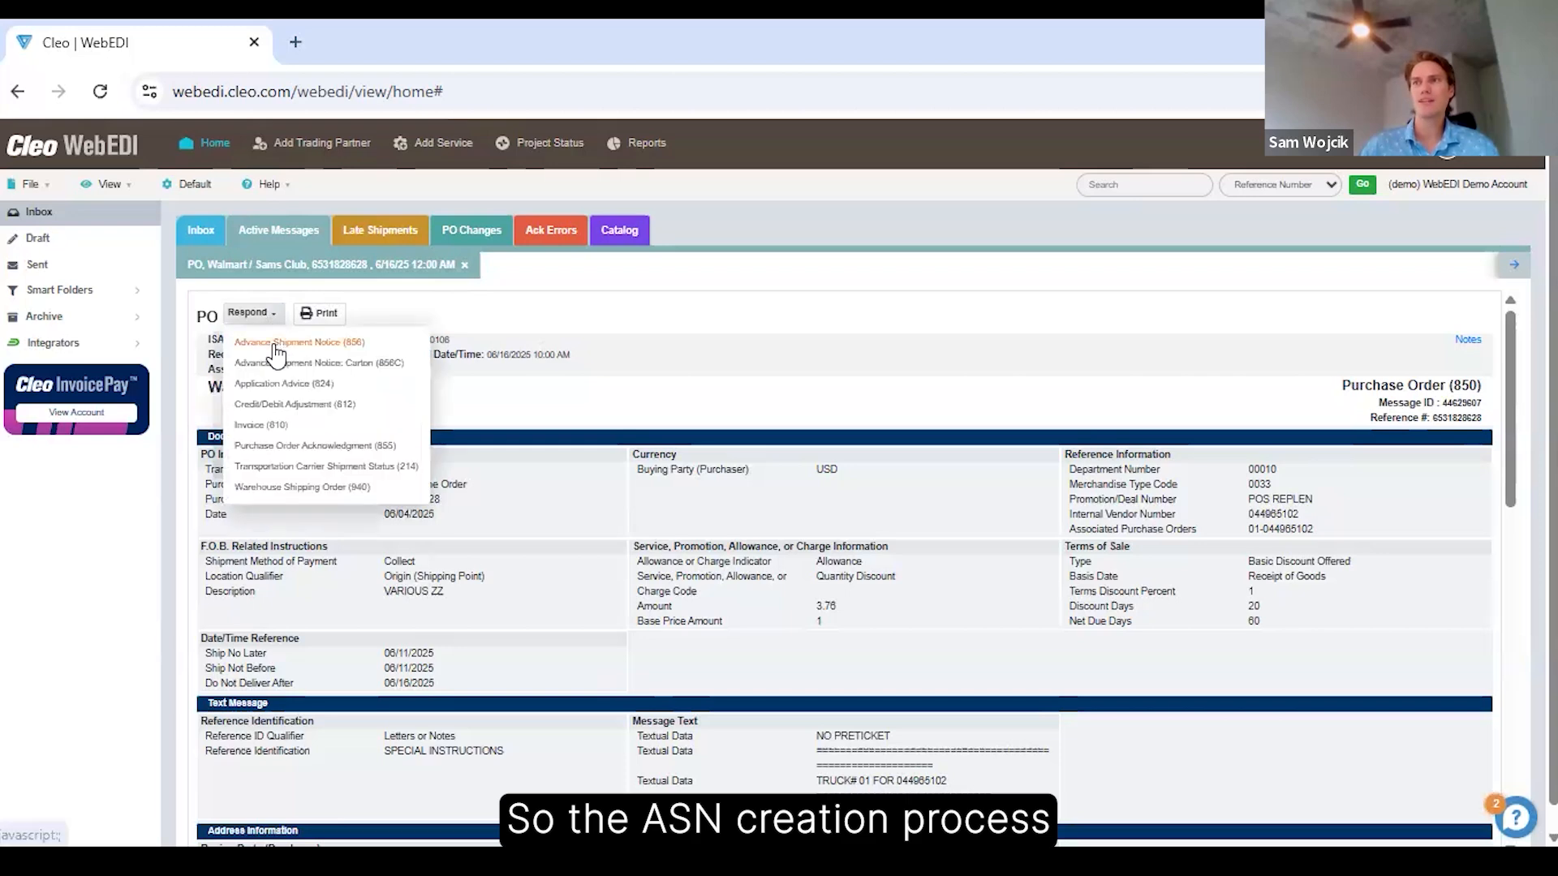
pyautogui.click(279, 341)
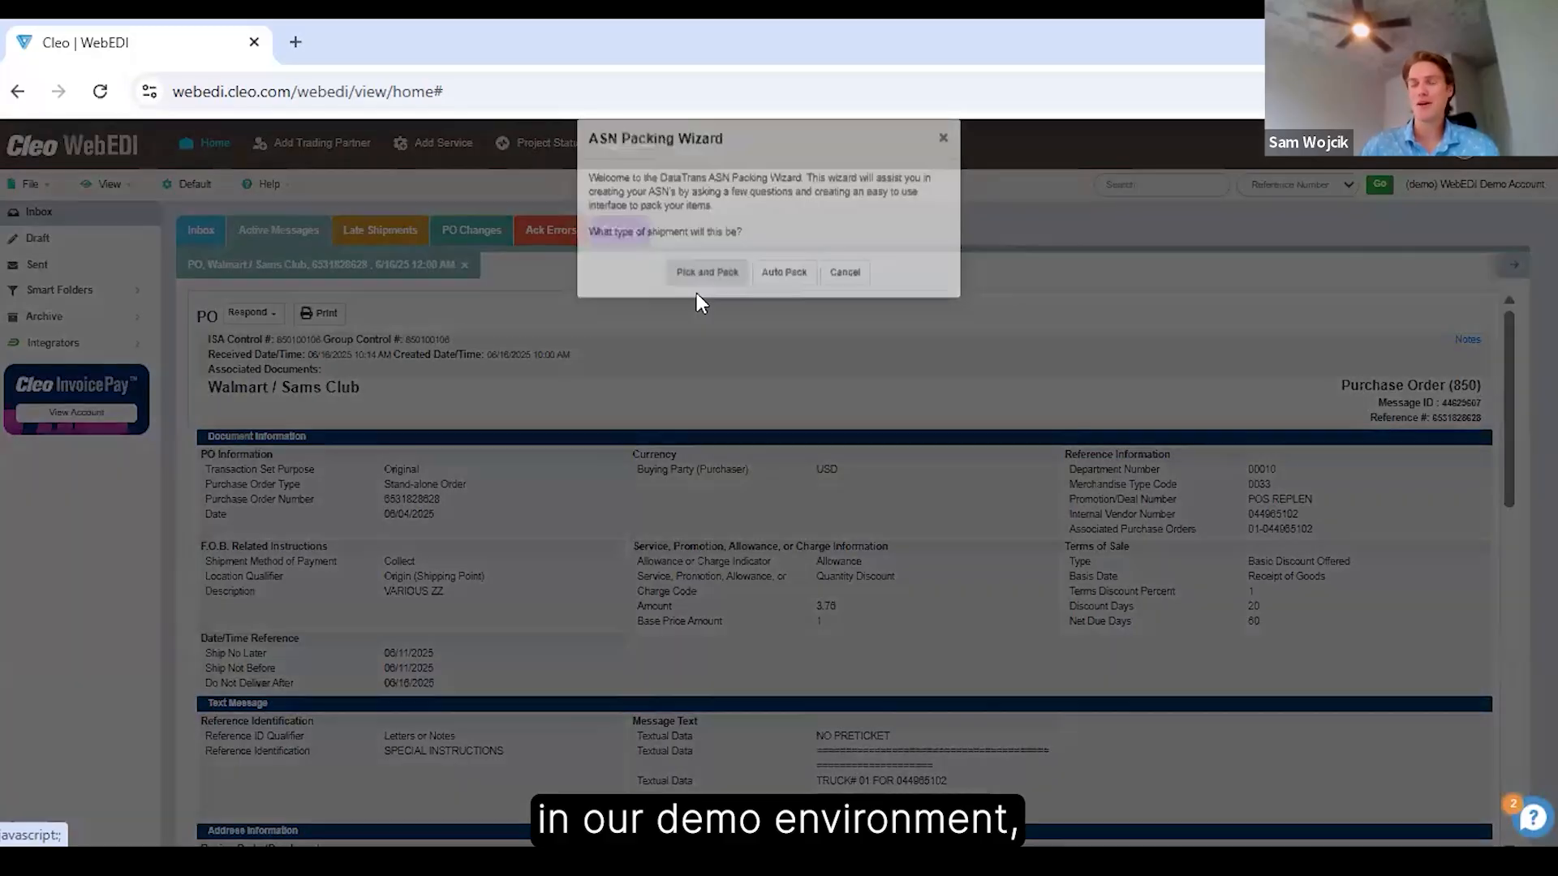
pyautogui.click(697, 298)
pyautogui.click(680, 257)
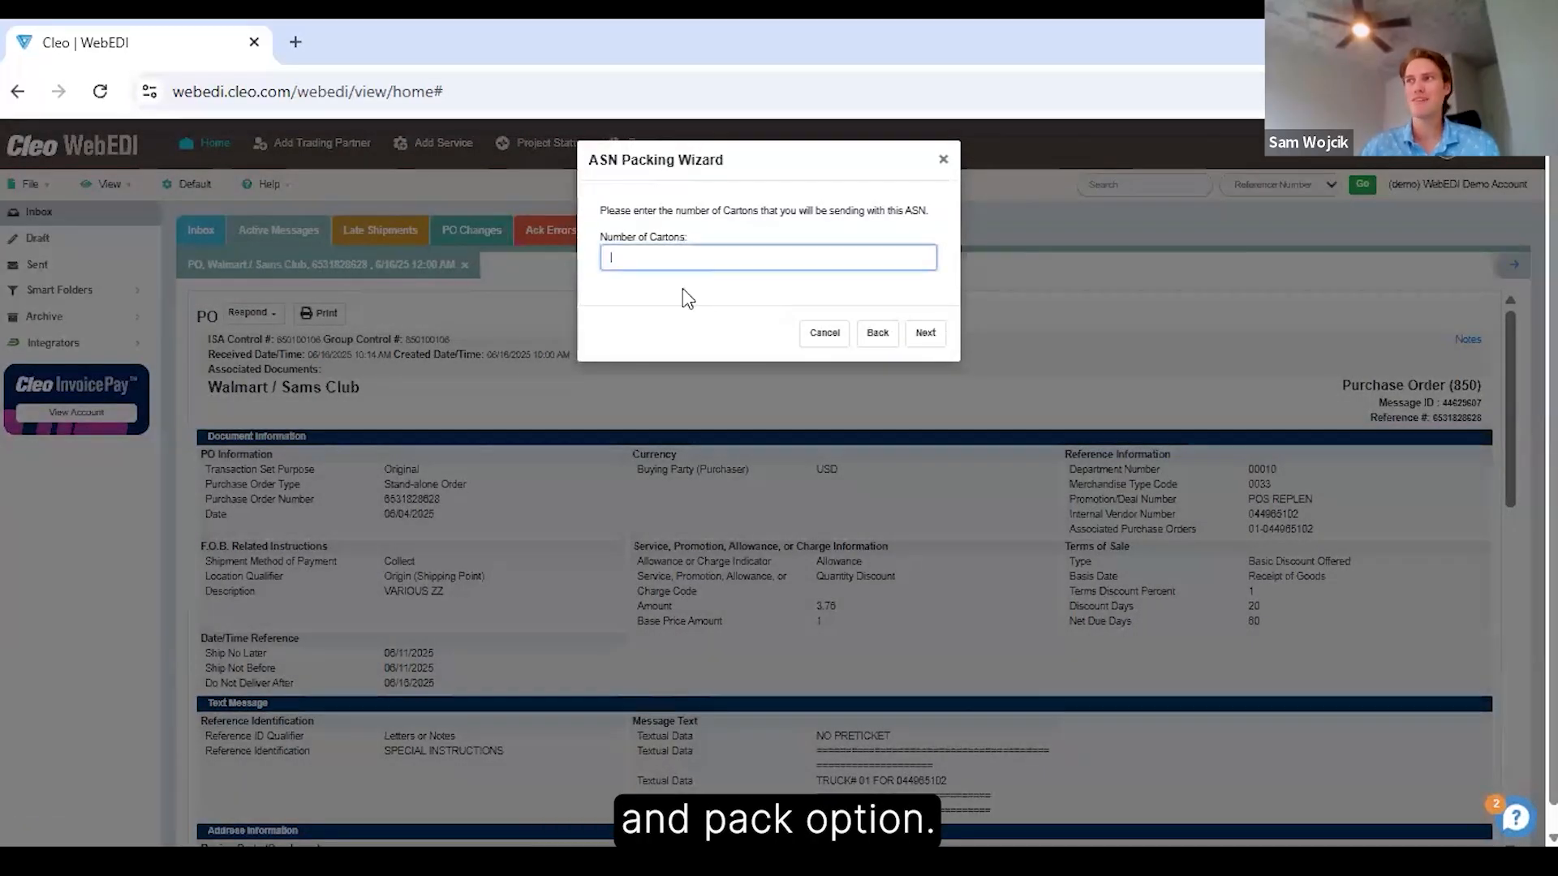
pyautogui.write('1')
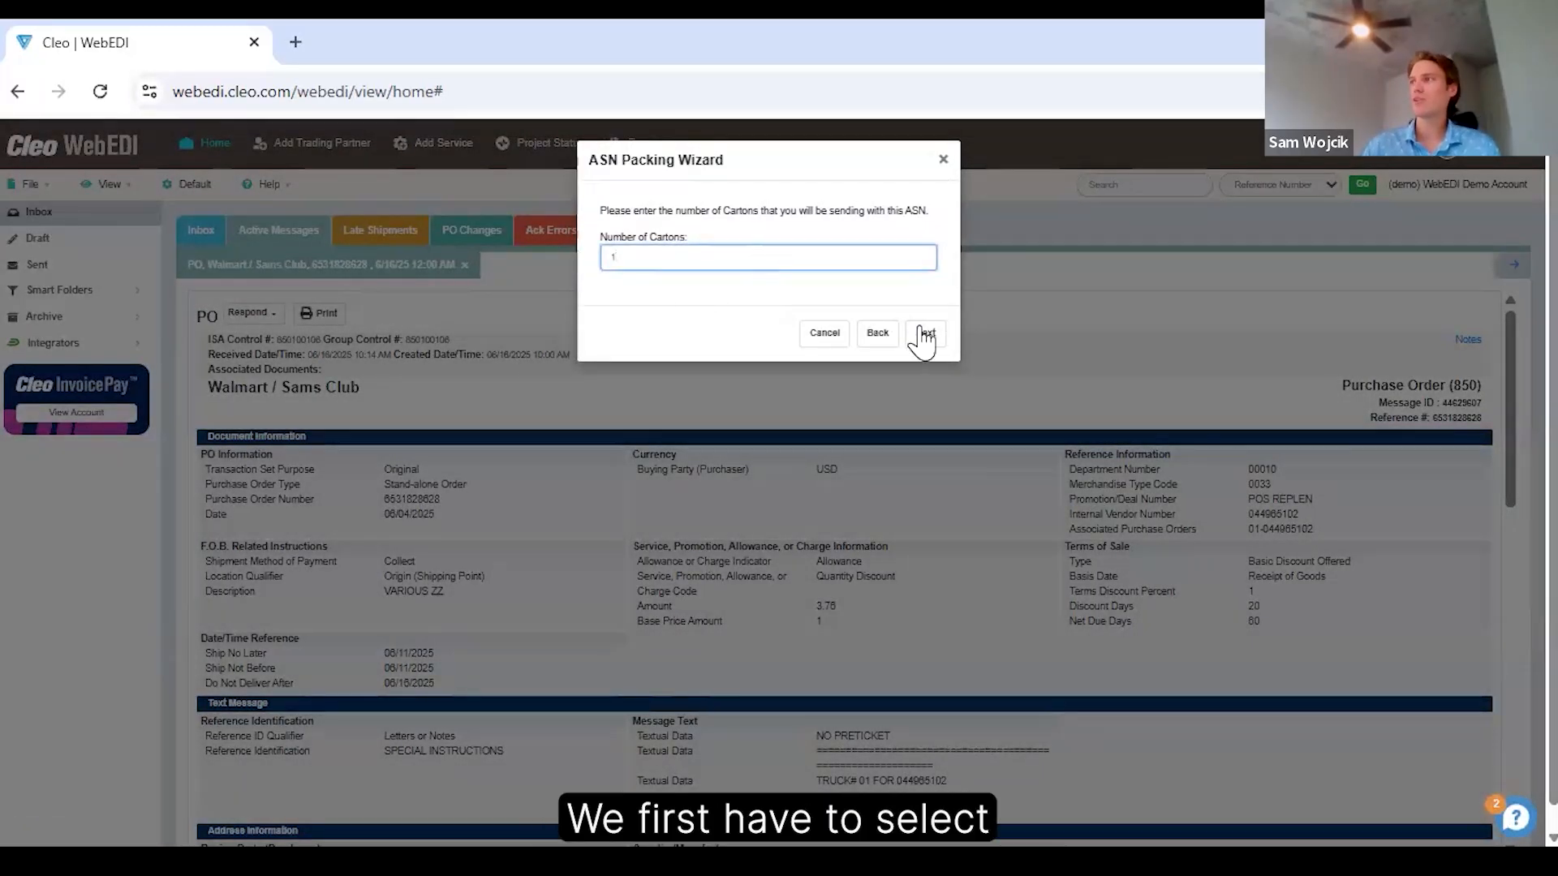
pyautogui.click(926, 336)
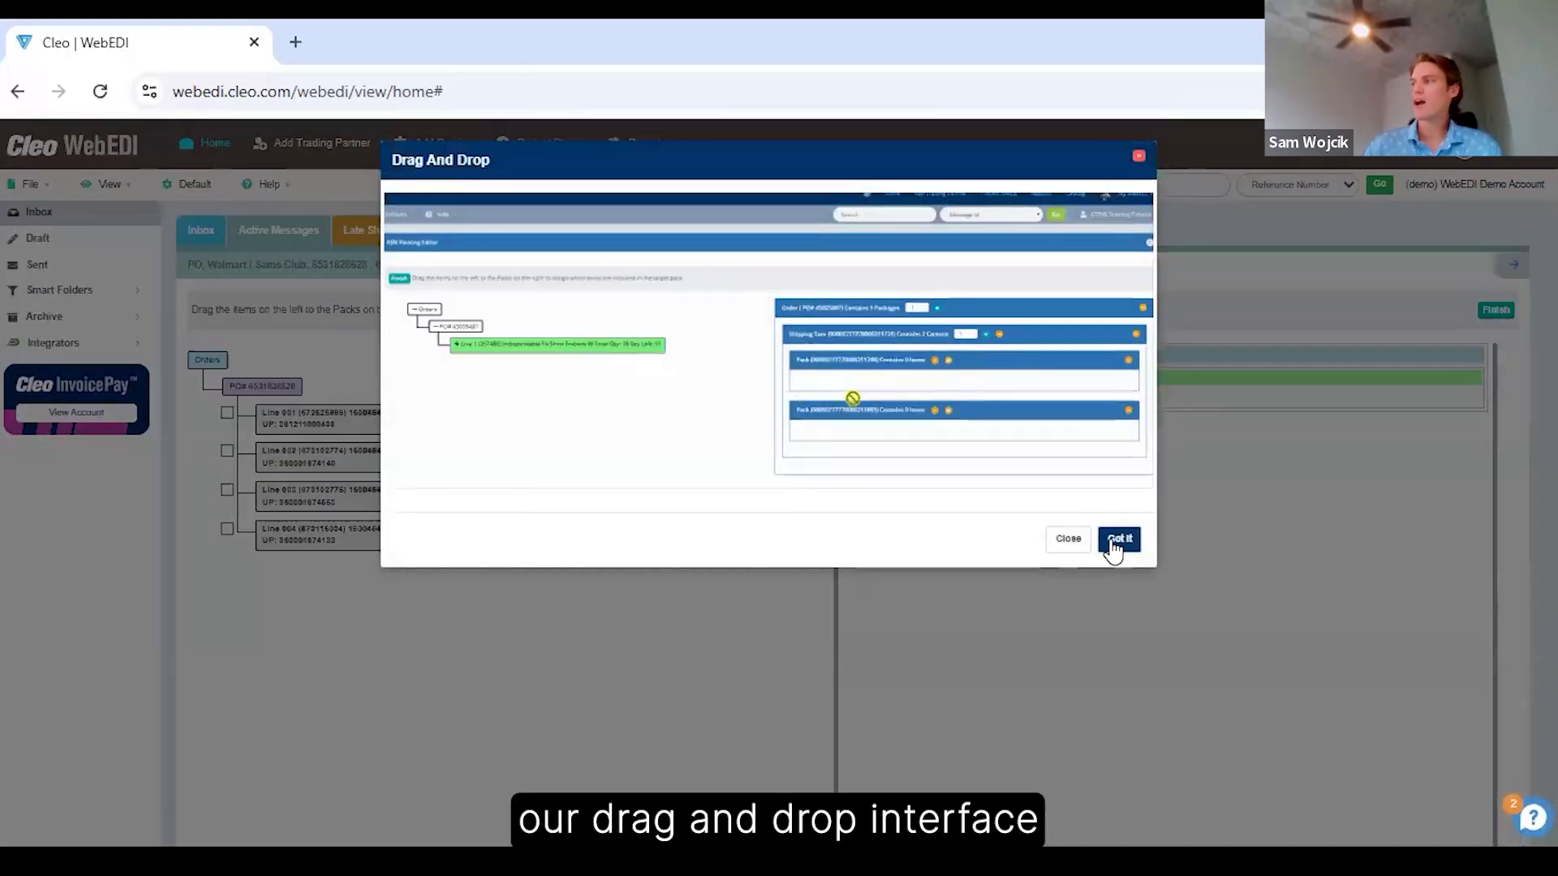
# Pack 2 of line 001 and 3 of line 002 into Pack 1 of the order and finish the packing.
pyautogui.click(1116, 539)
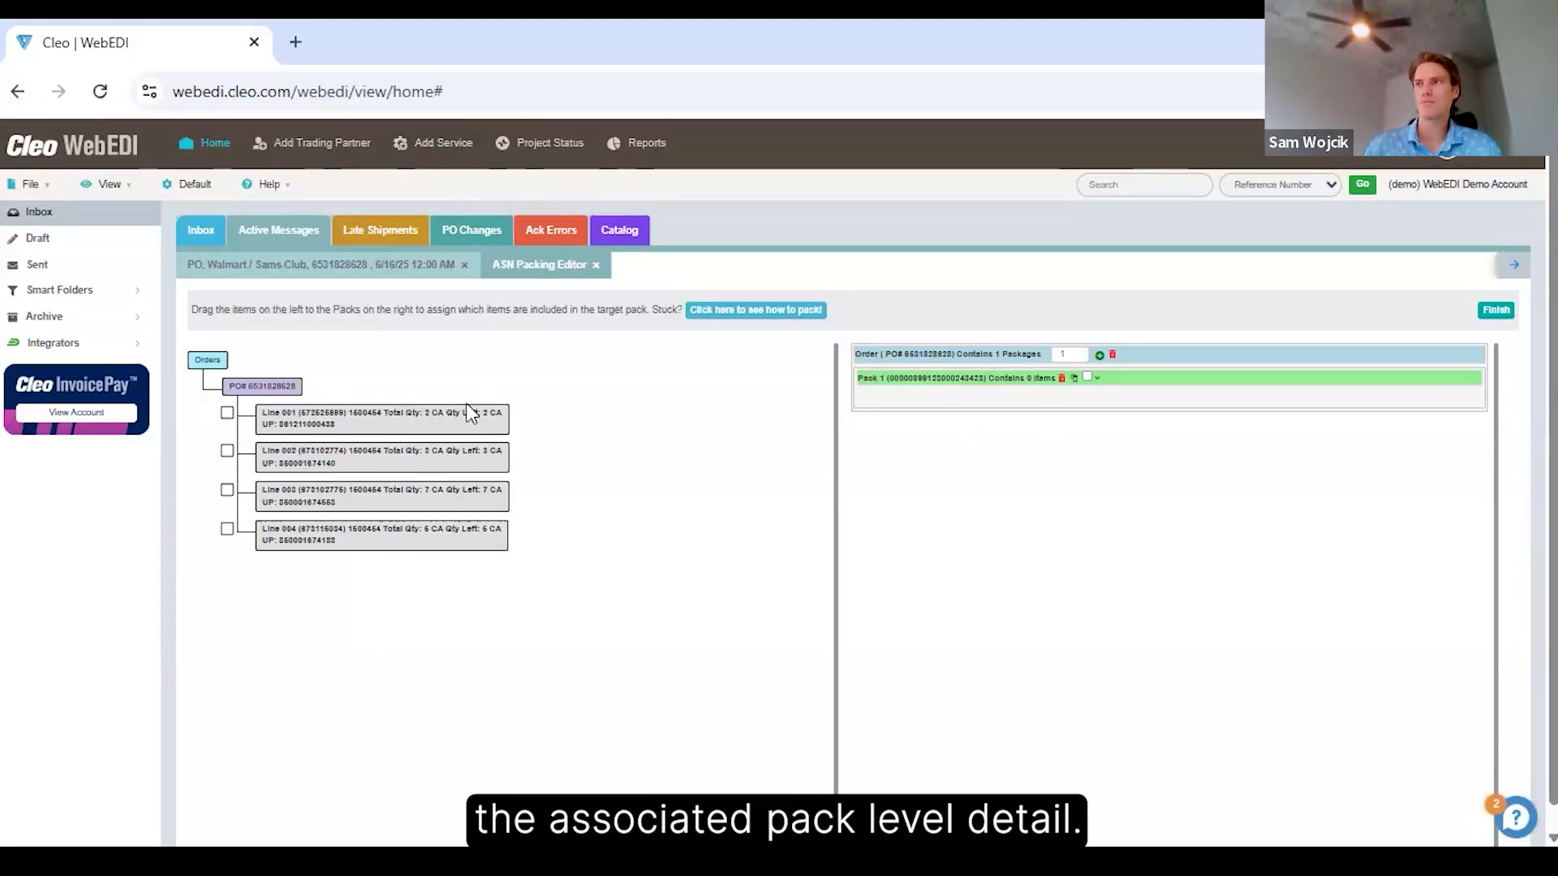
pyautogui.moveTo(373, 430); pyautogui.dragTo(904, 371)
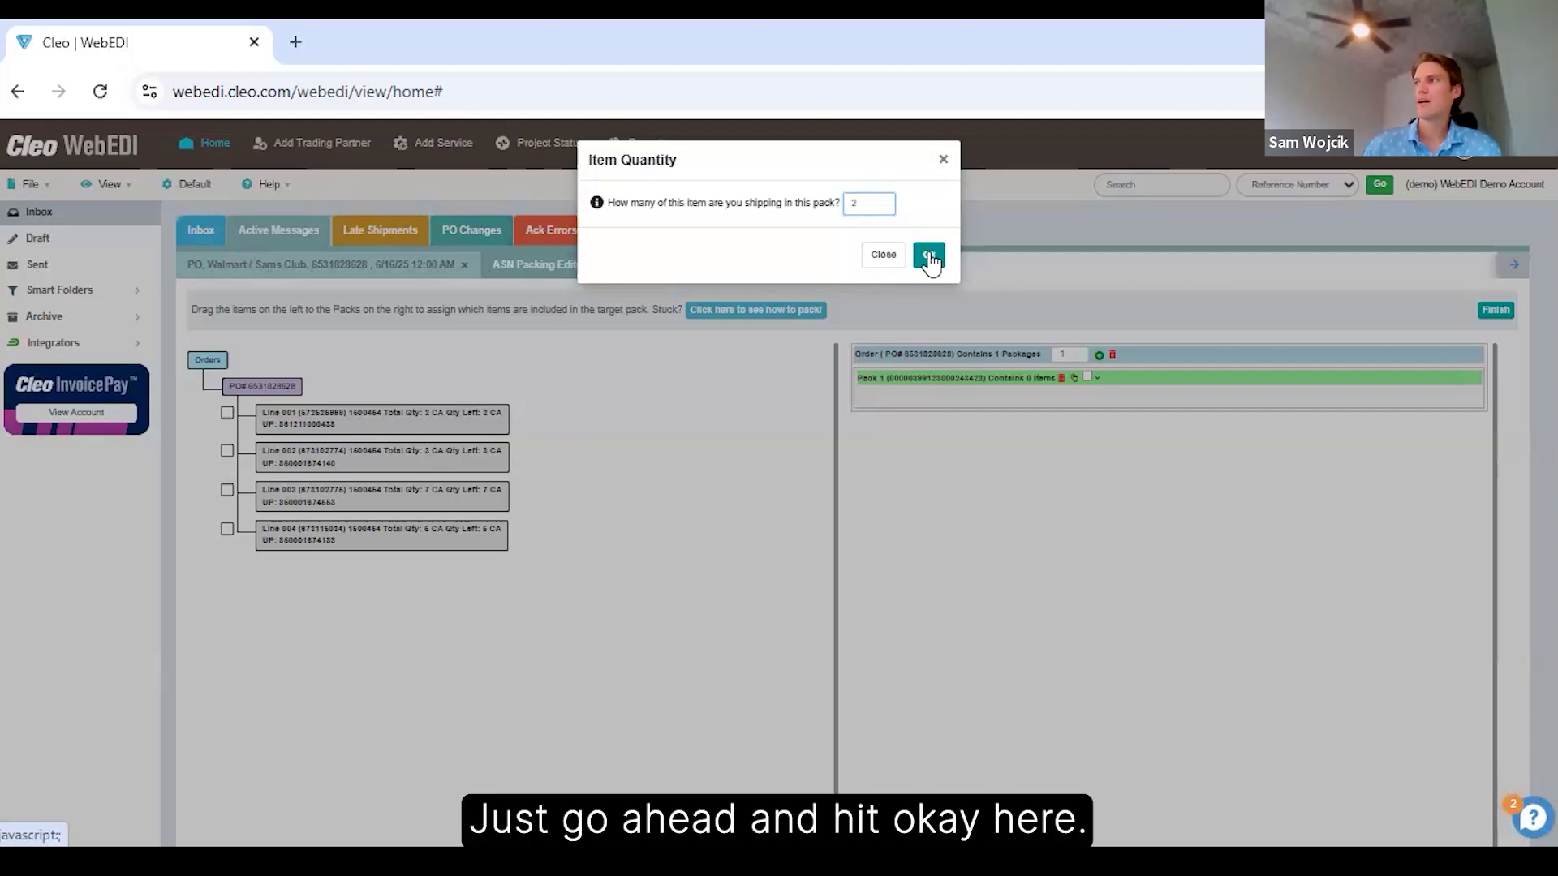
pyautogui.press('Return')
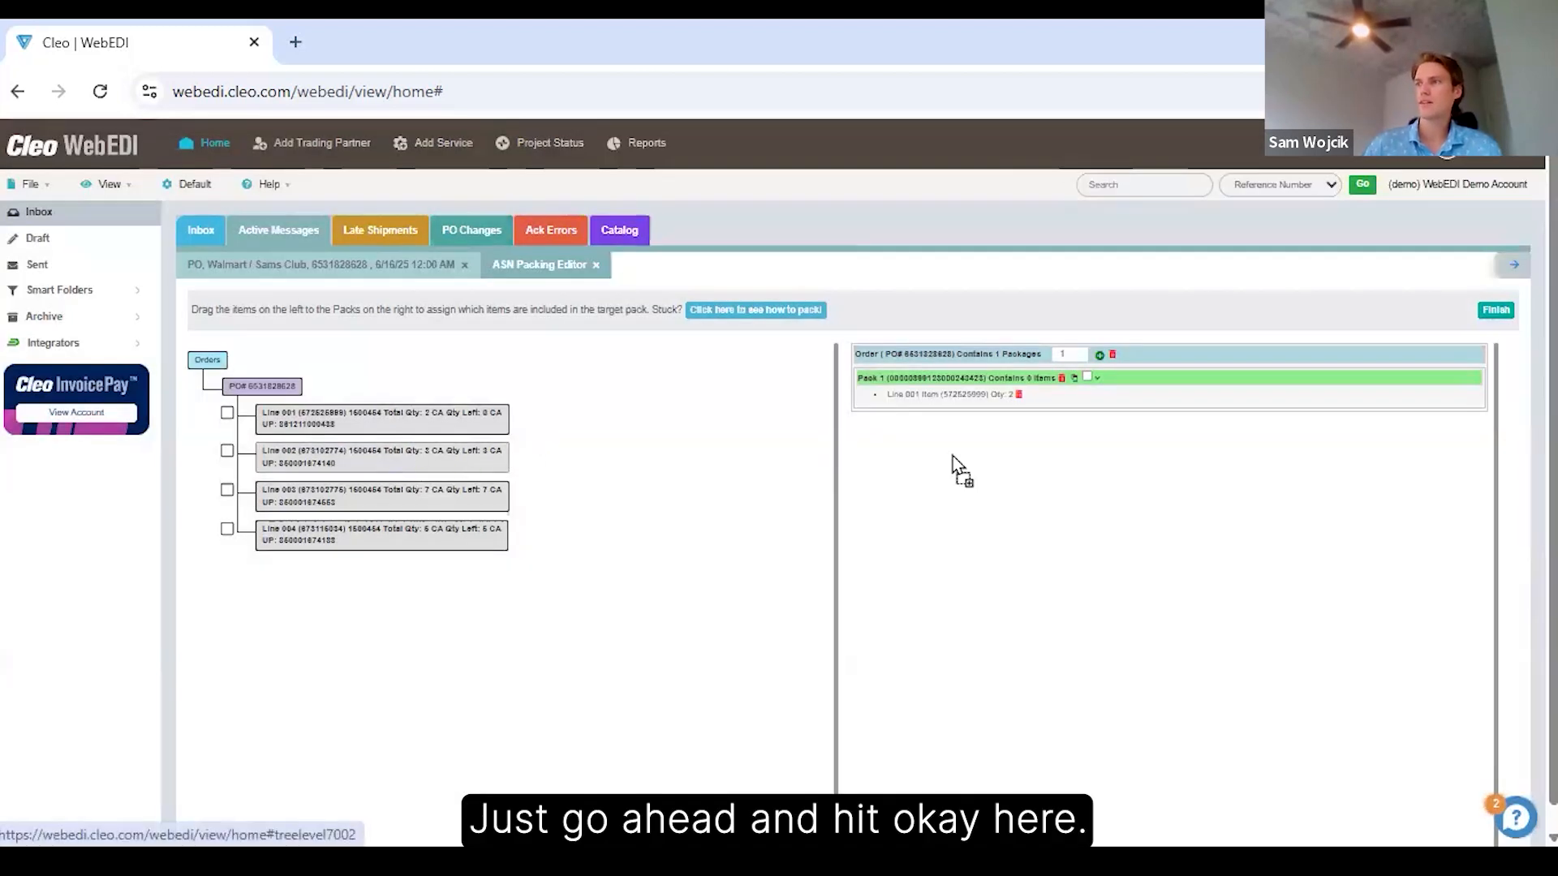
pyautogui.moveTo(1049, 406); pyautogui.dragTo(1049, 405)
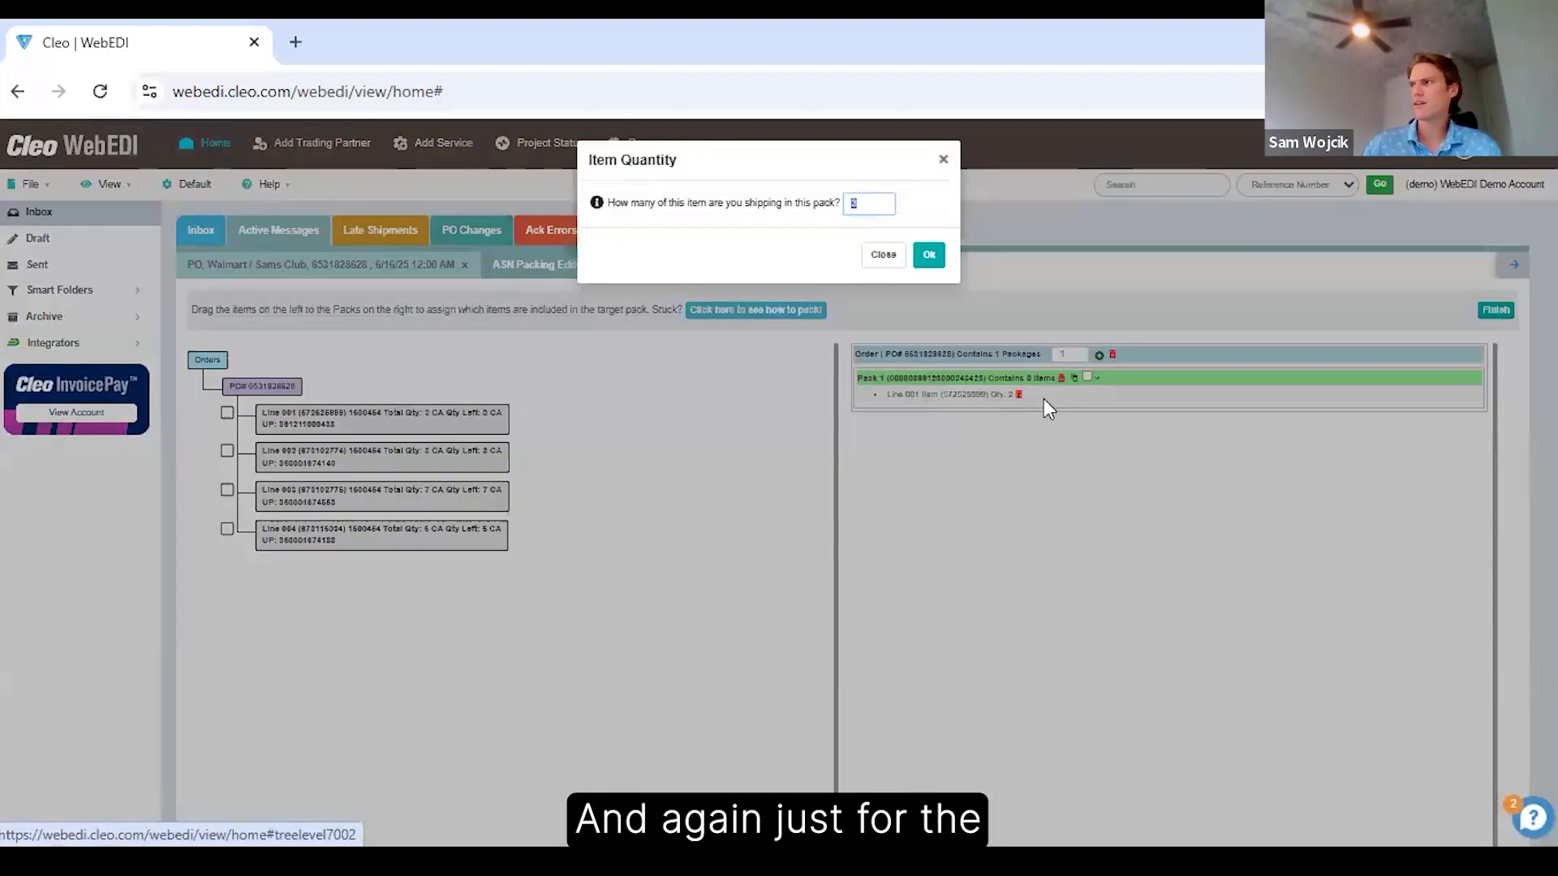
pyautogui.click(930, 258)
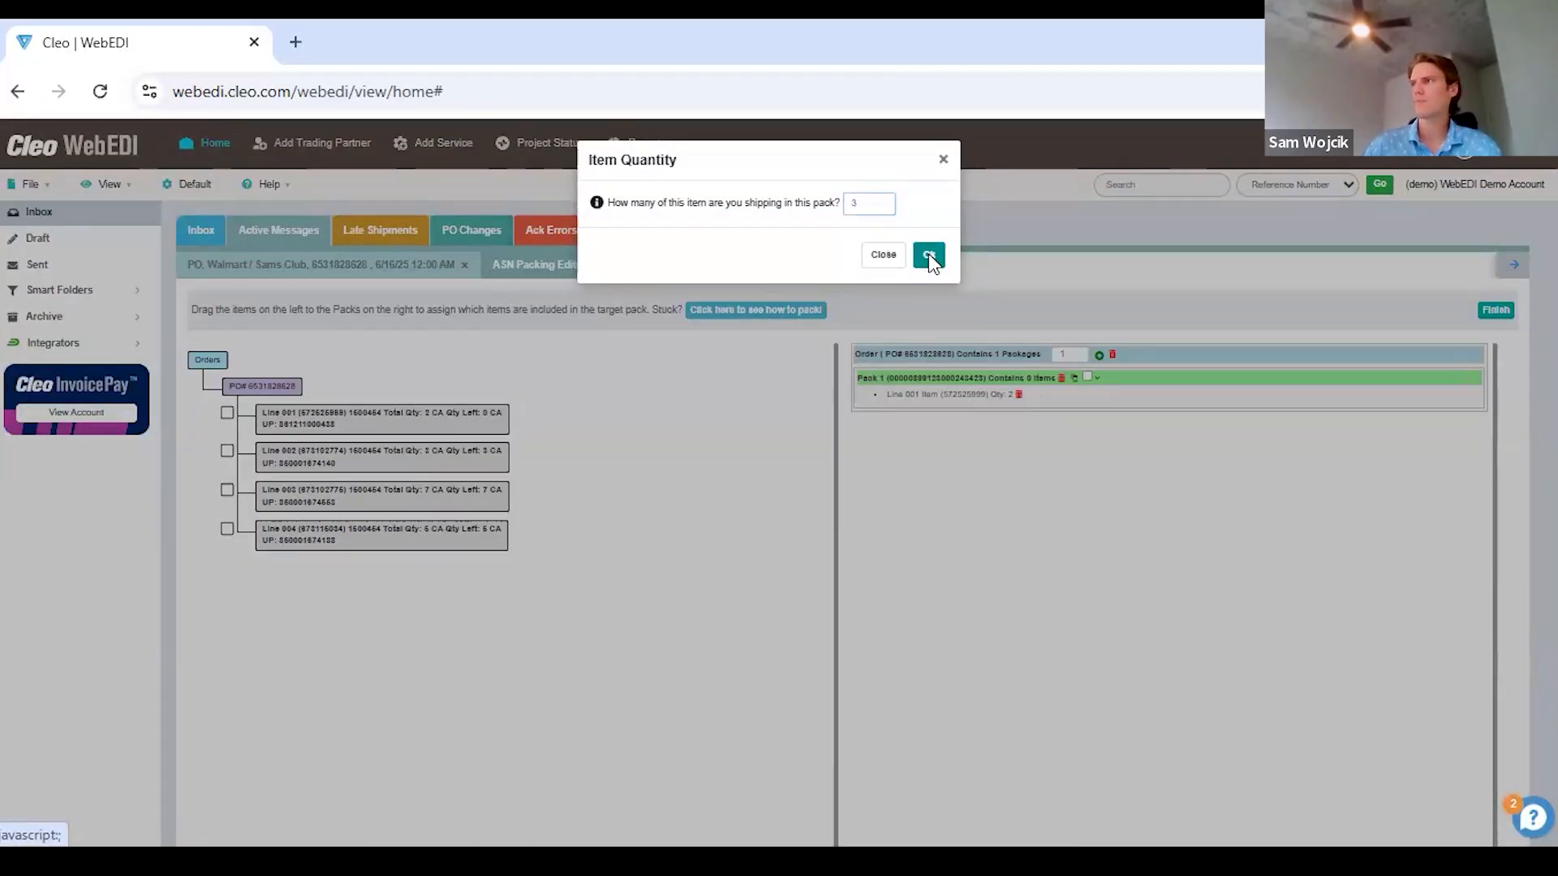
pyautogui.click(930, 258)
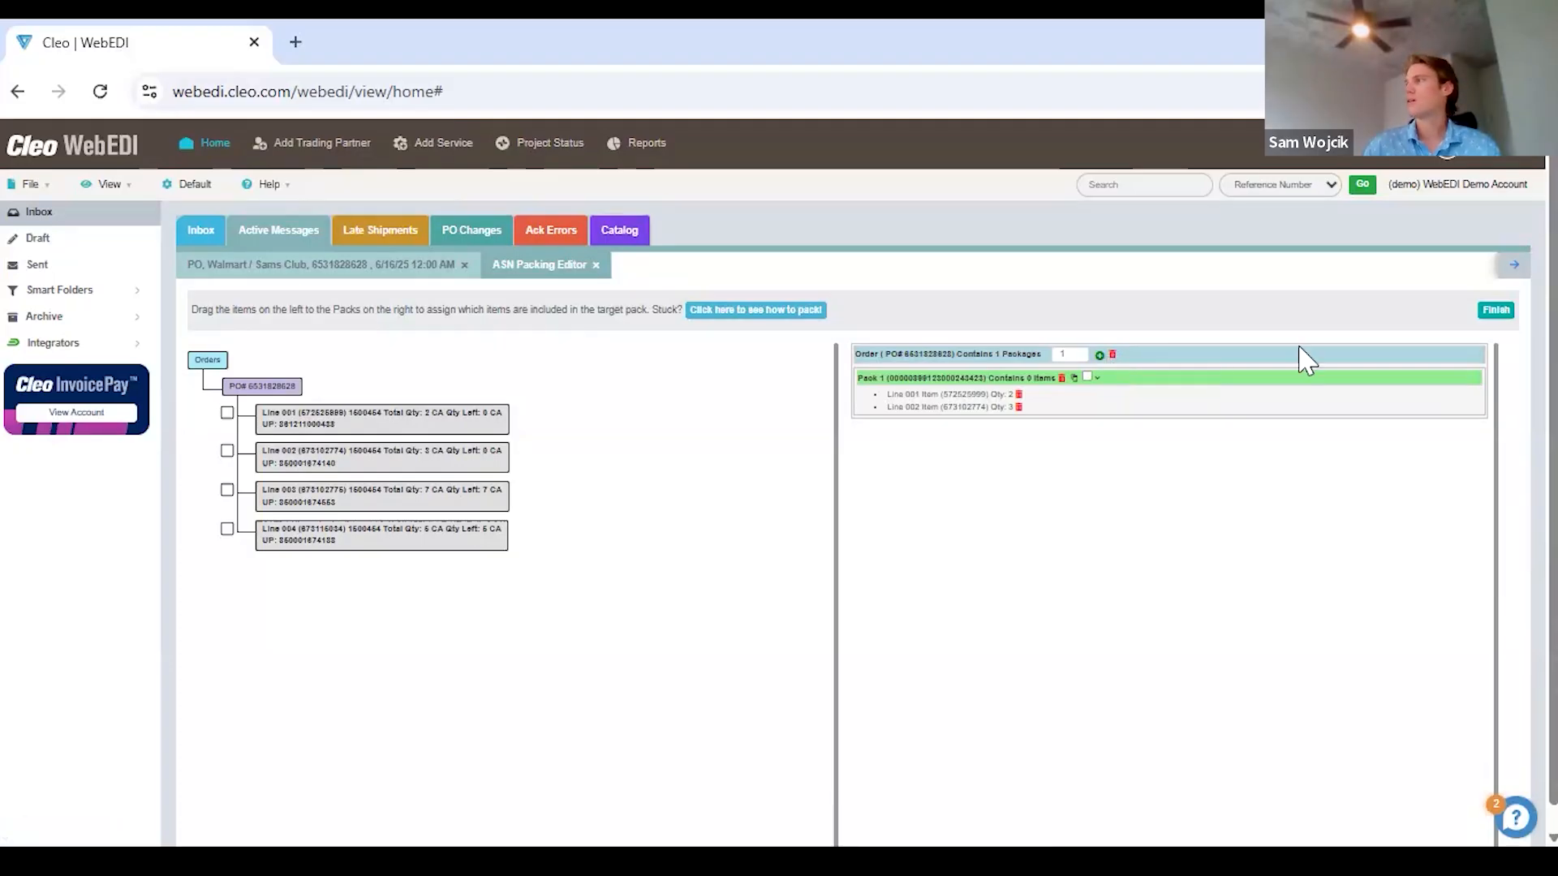
pyautogui.click(1487, 313)
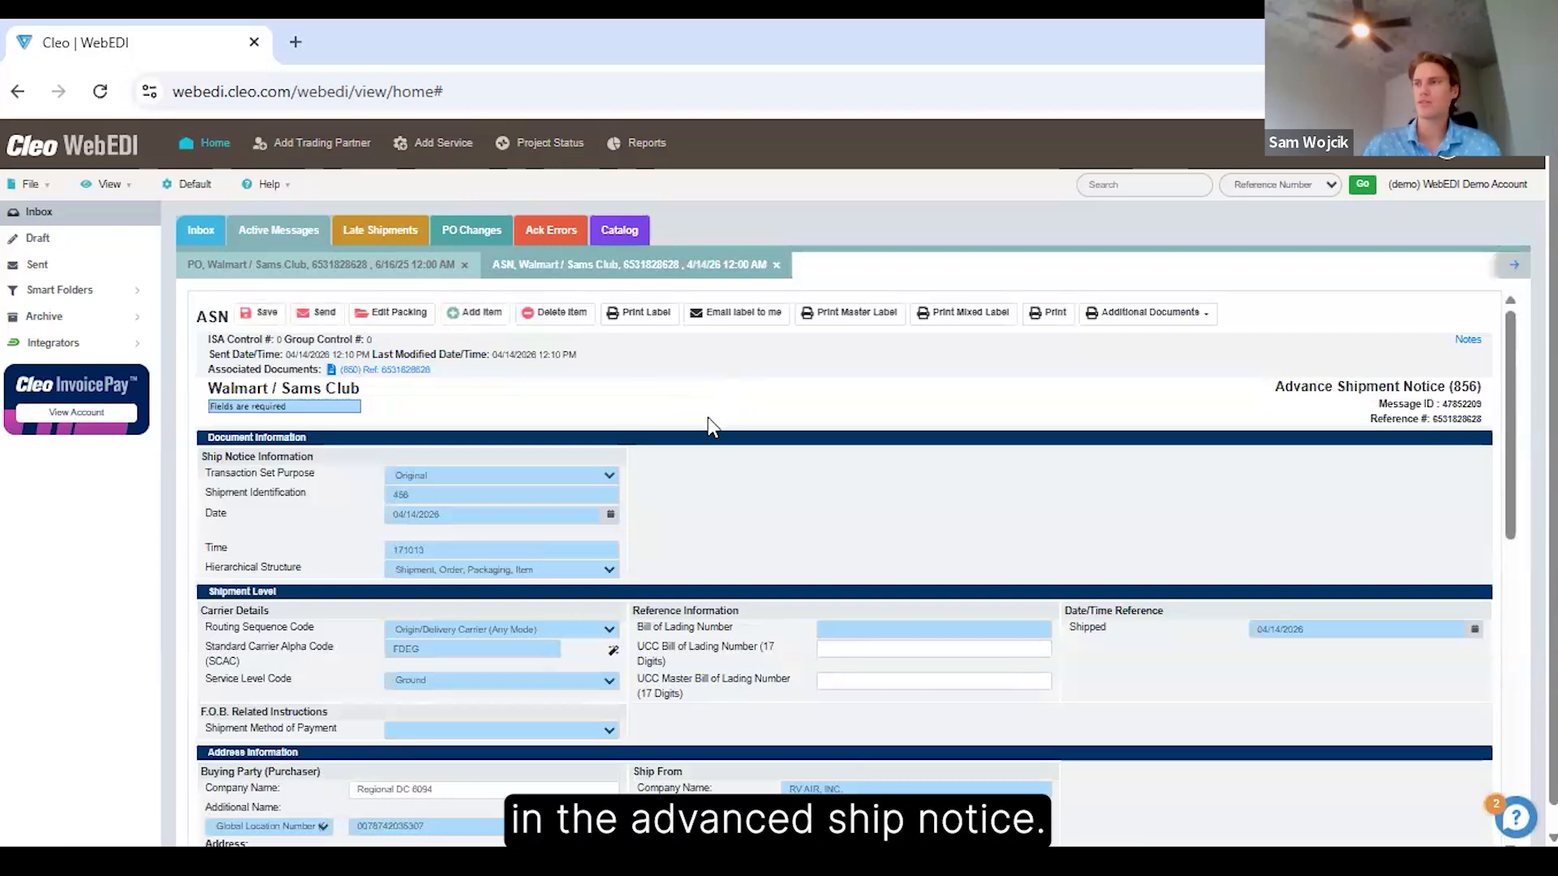
# Review the advance shipment notice's document, shipment, address, order and pack level fields, including the two packed items.
pyautogui.scroll(-2, 708, 422)
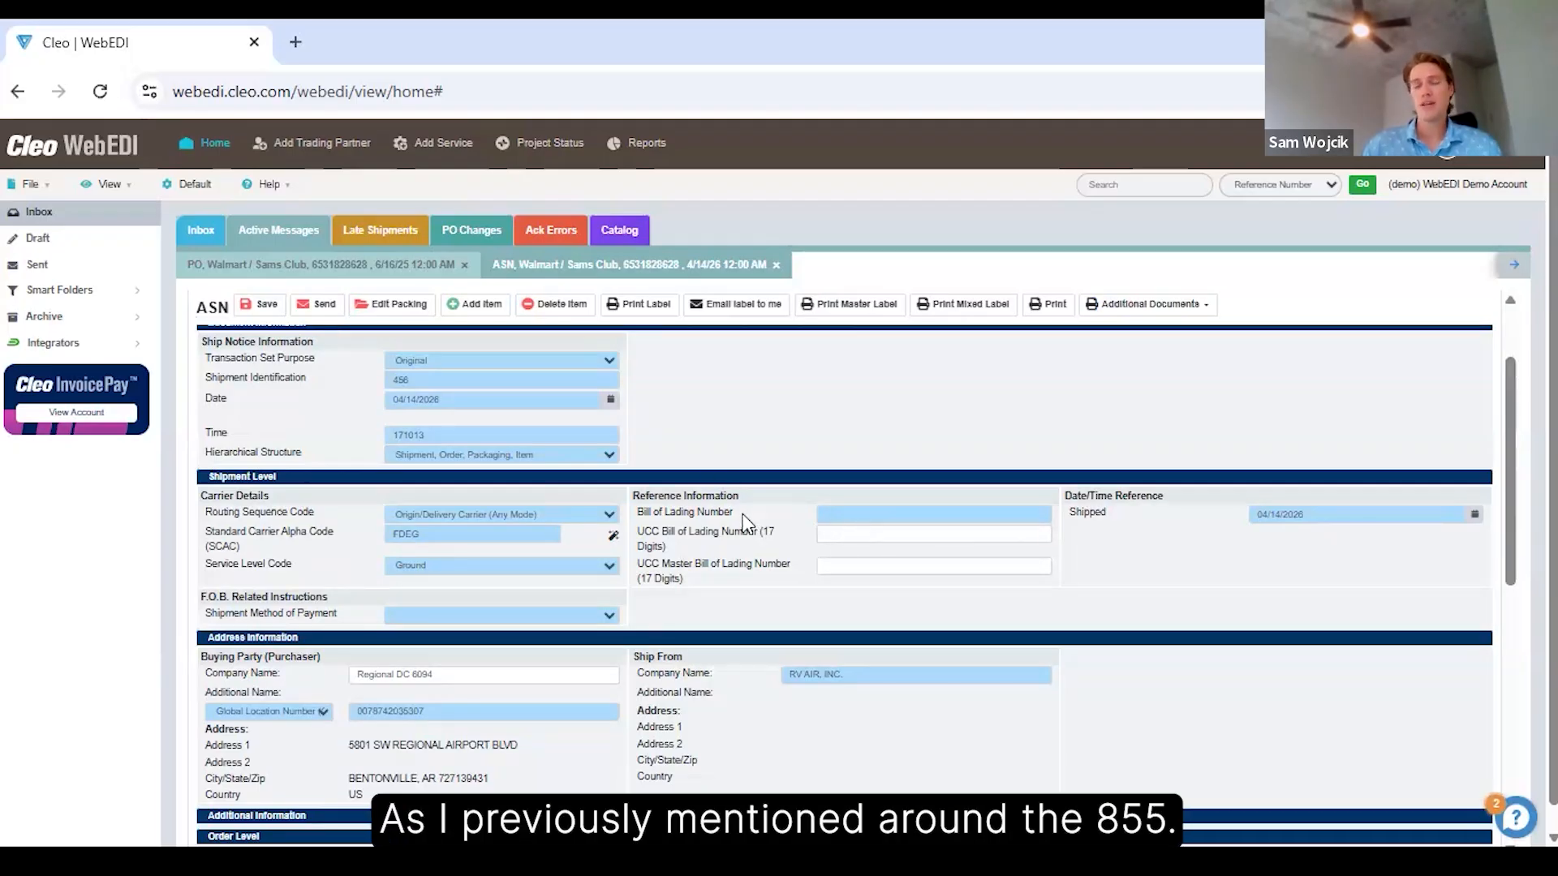
pyautogui.scroll(-3, 735, 516)
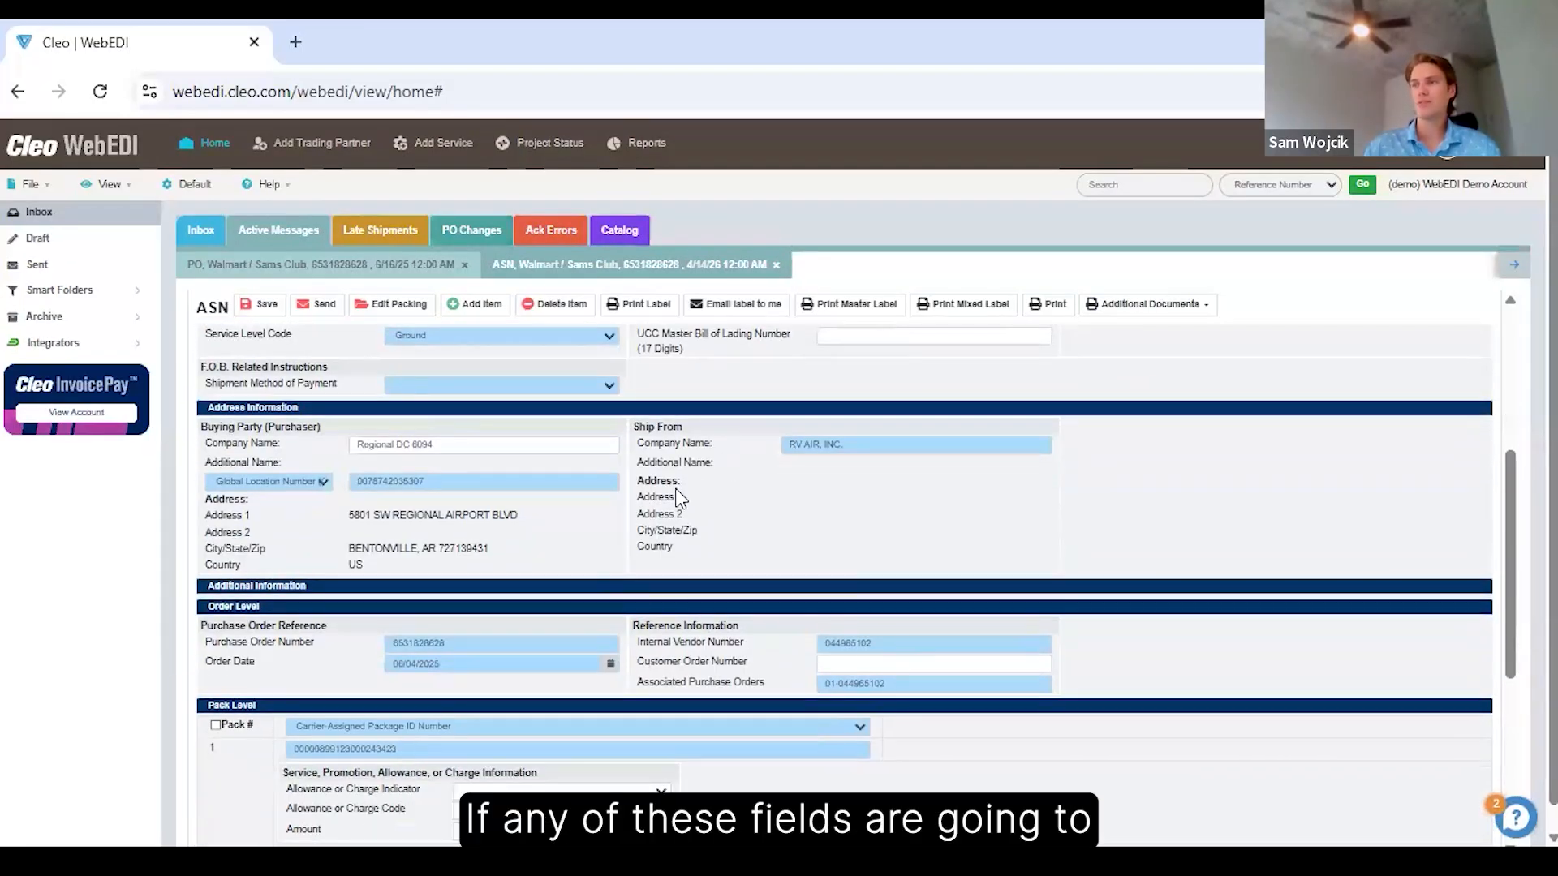
pyautogui.scroll(-3, 679, 498)
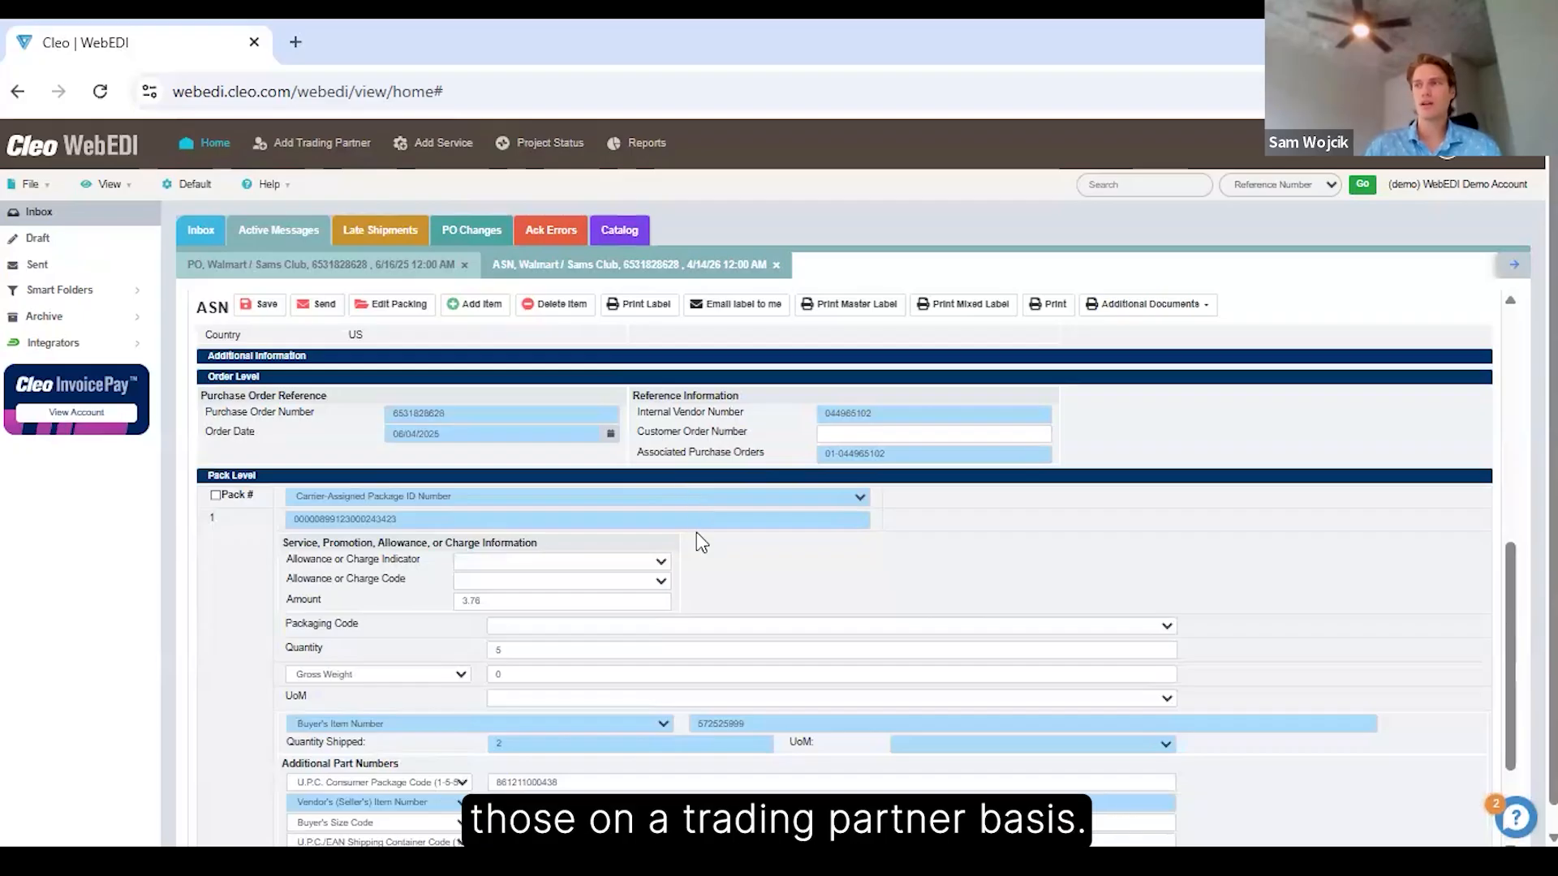
pyautogui.scroll(-1, 698, 536)
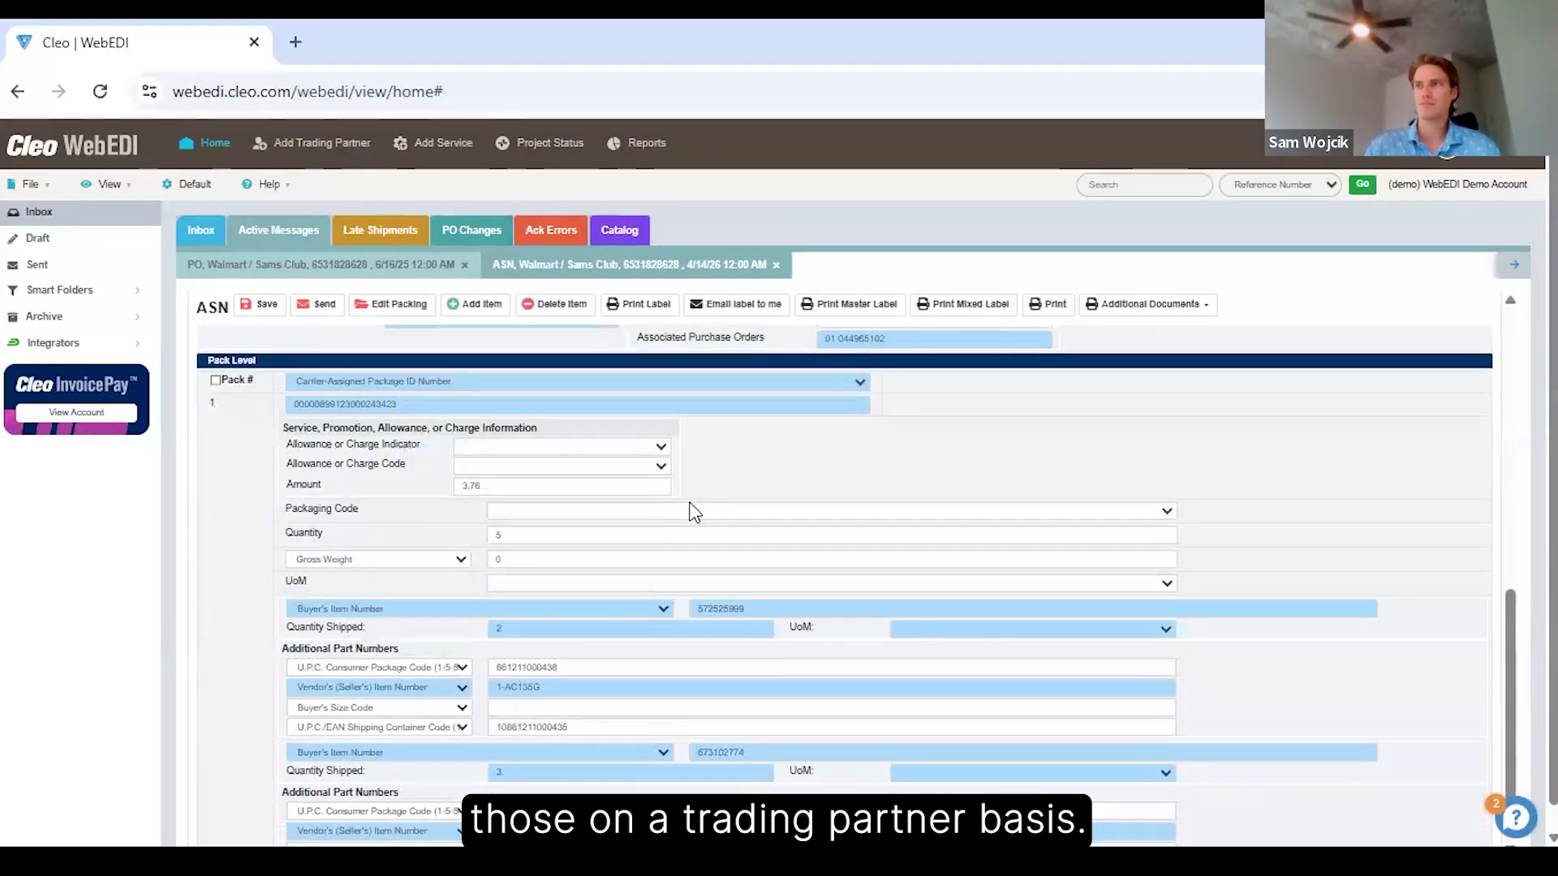
pyautogui.scroll(2, 690, 513)
pyautogui.scroll(-3, 687, 512)
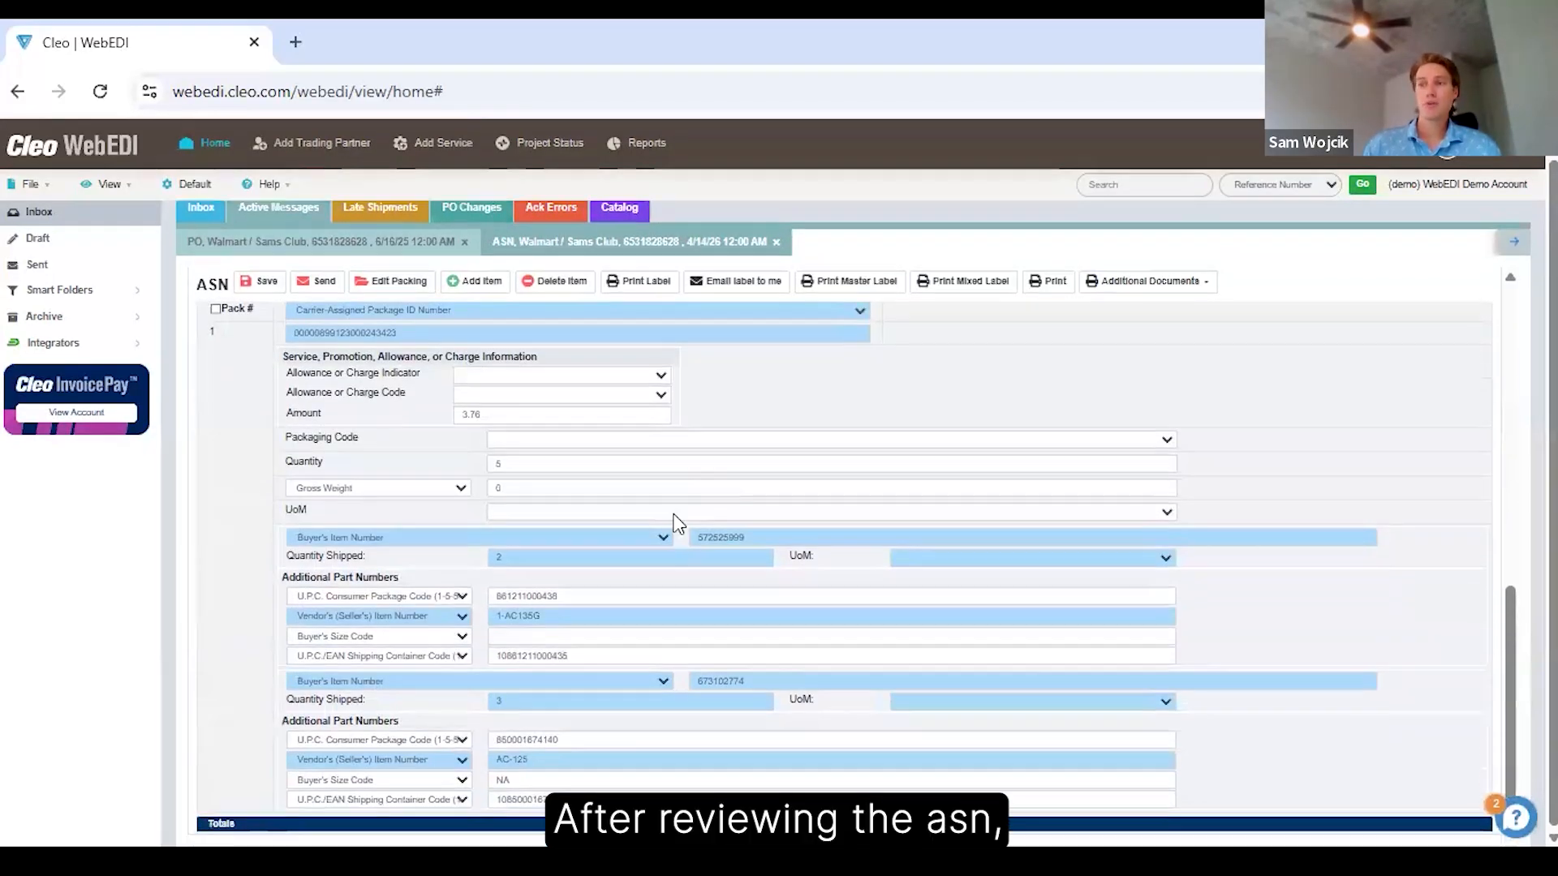
pyautogui.scroll(2, 675, 525)
pyautogui.scroll(1, 669, 524)
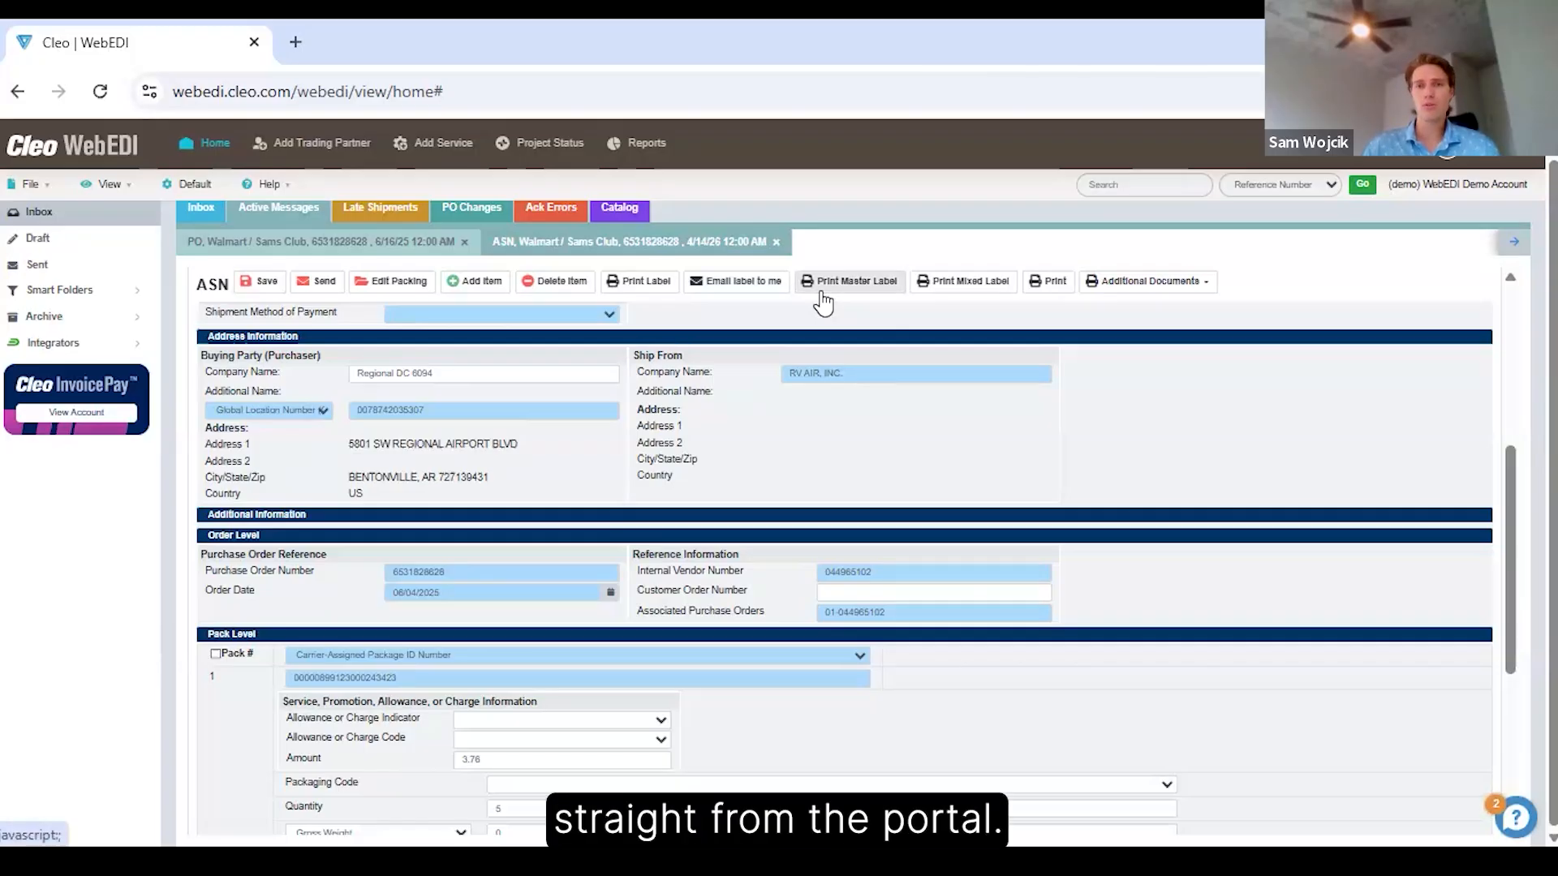
# Examine the additional document types printable from the shipment notice, and close the notice and the purchase order.
pyautogui.click(1123, 289)
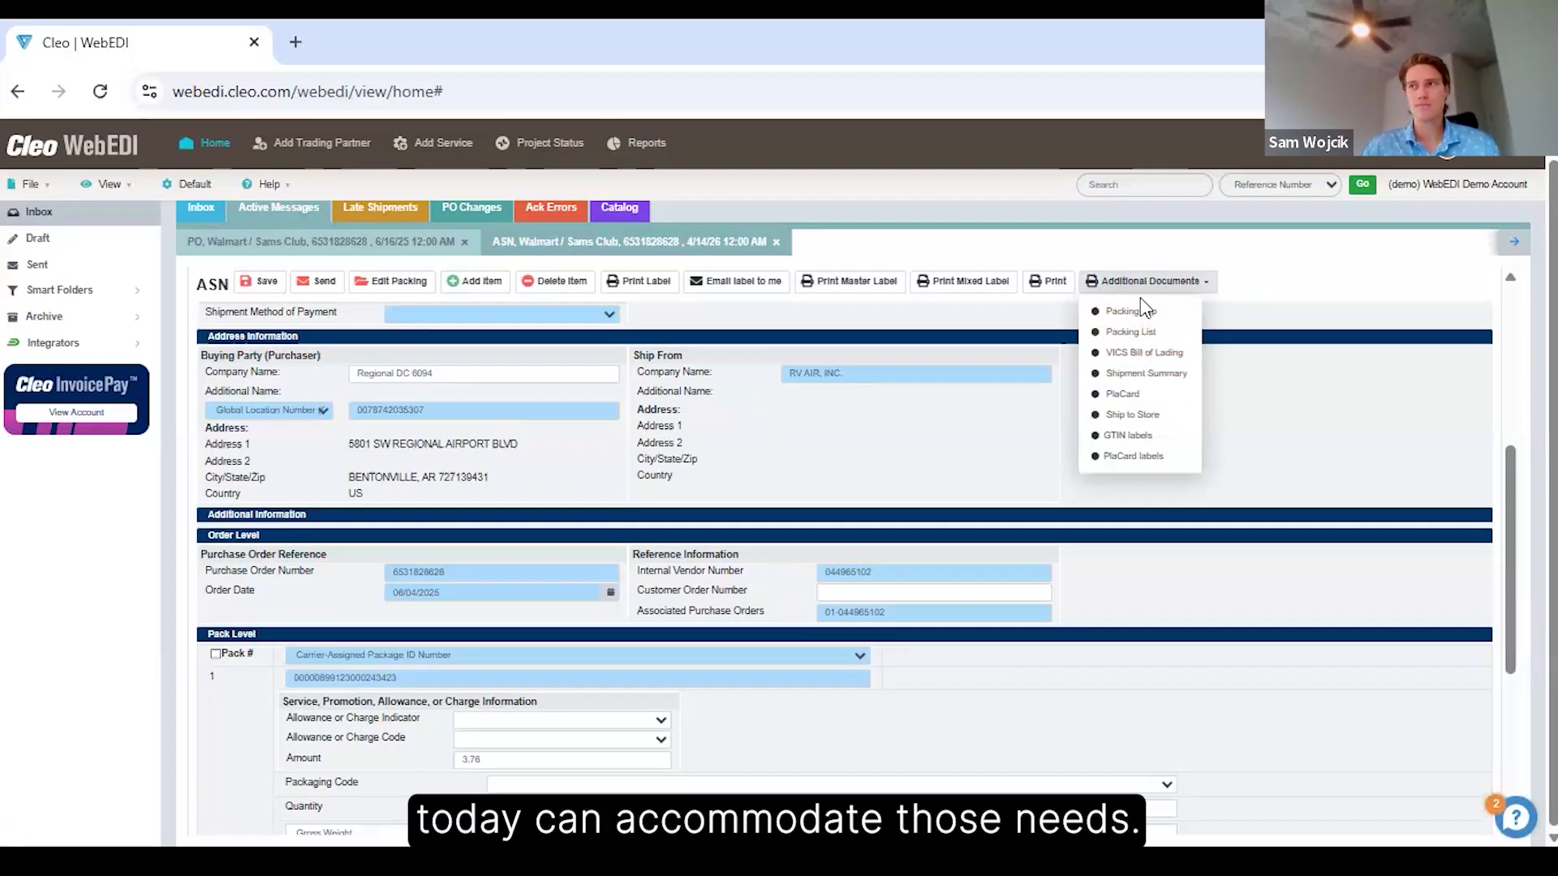
pyautogui.click(939, 338)
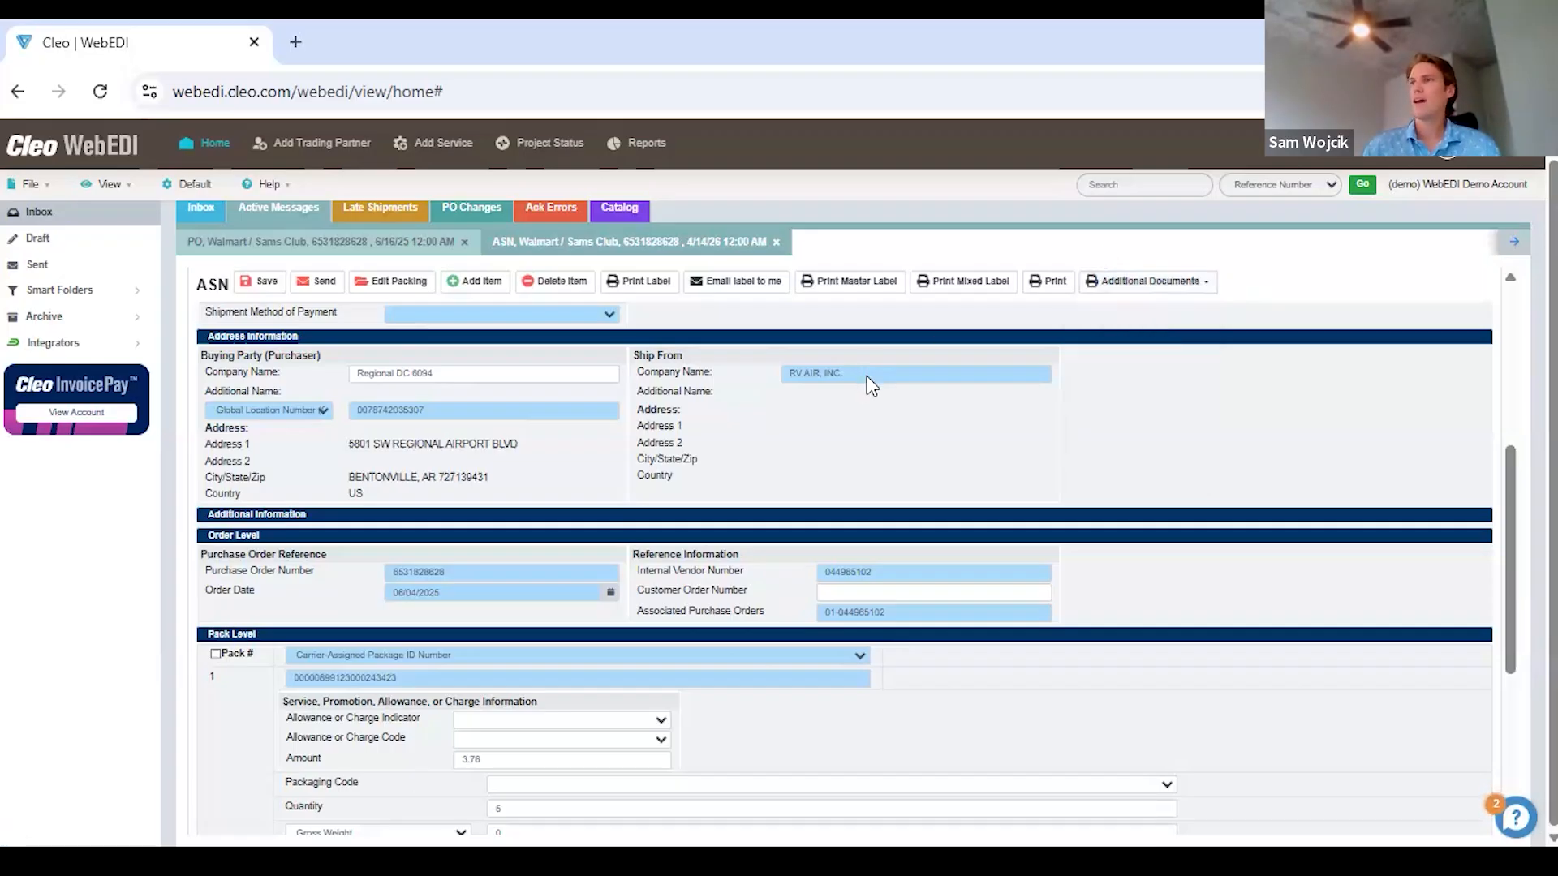
pyautogui.scroll(5, 872, 382)
pyautogui.scroll(1, 882, 354)
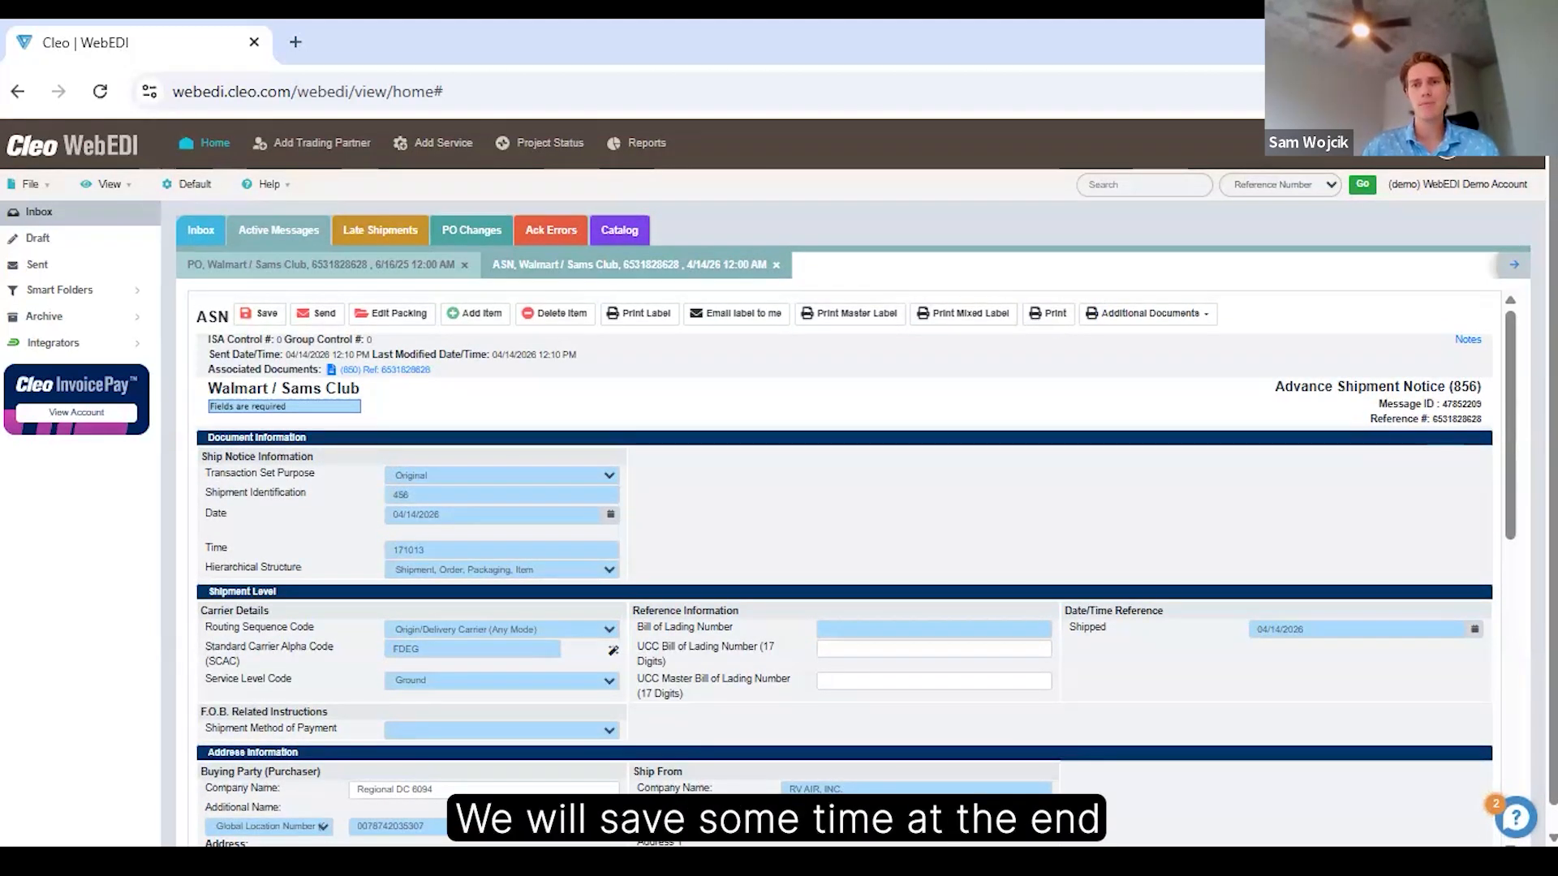
pyautogui.click(775, 267)
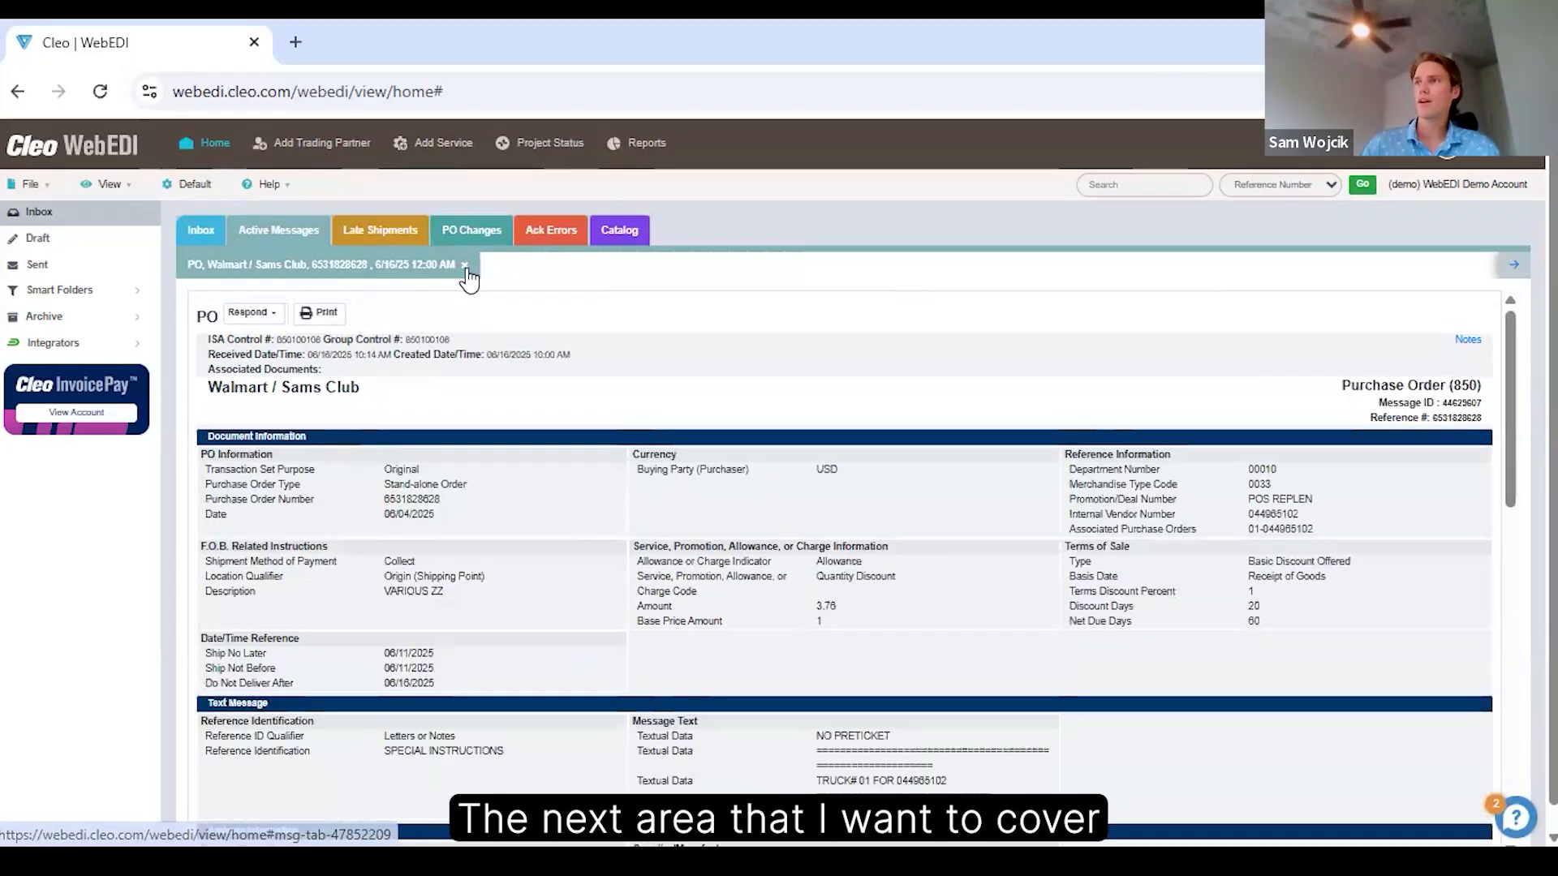
pyautogui.click(466, 266)
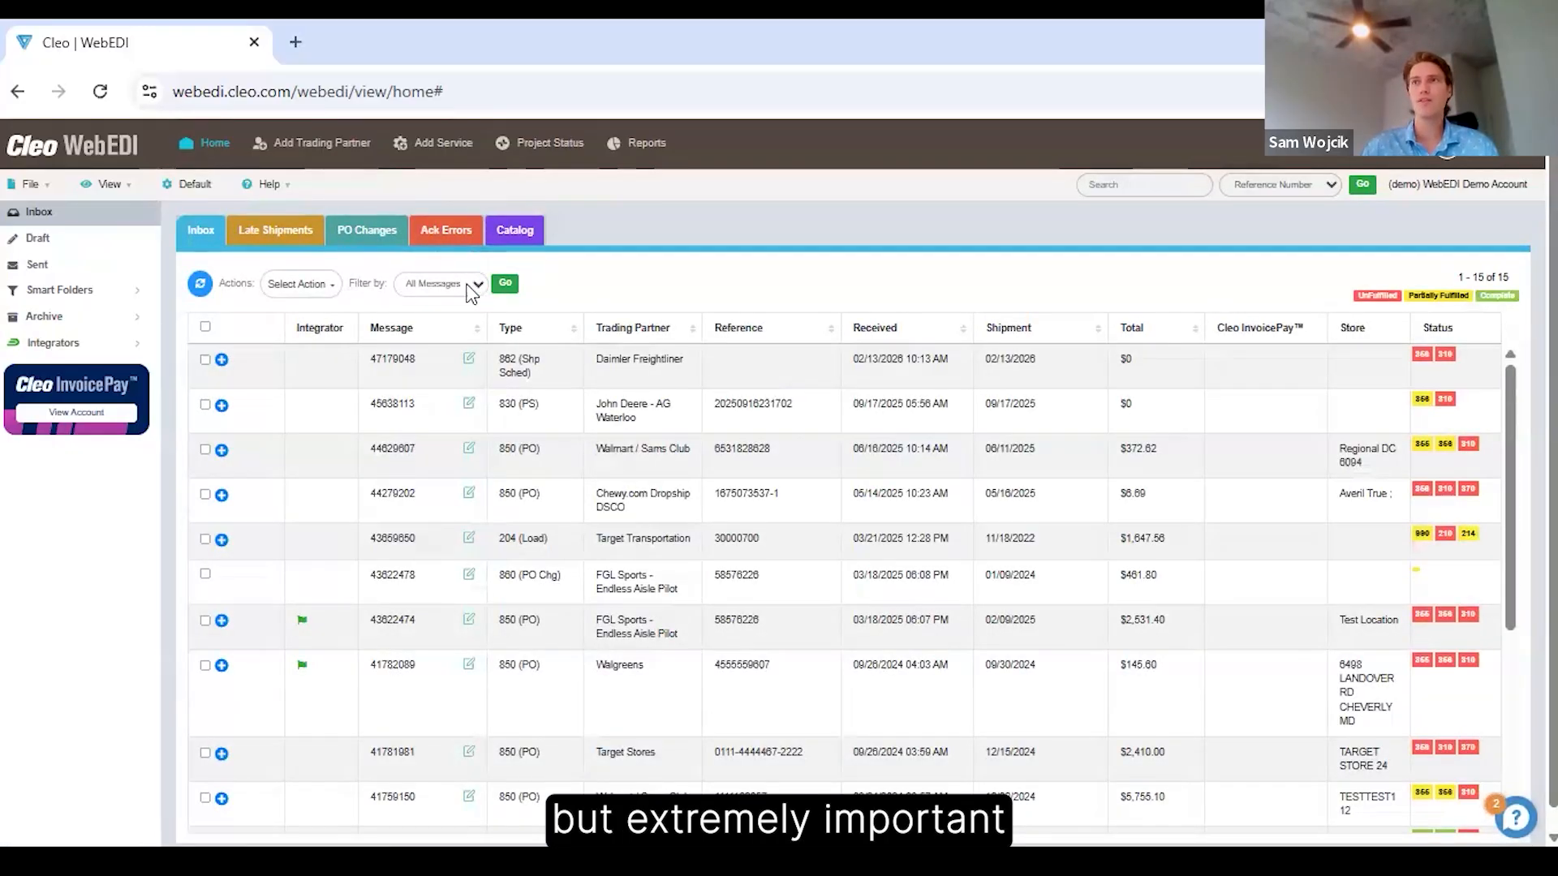
# Review the sent documents and their acknowledgment statuses in the Sent folder.
pyautogui.click(57, 275)
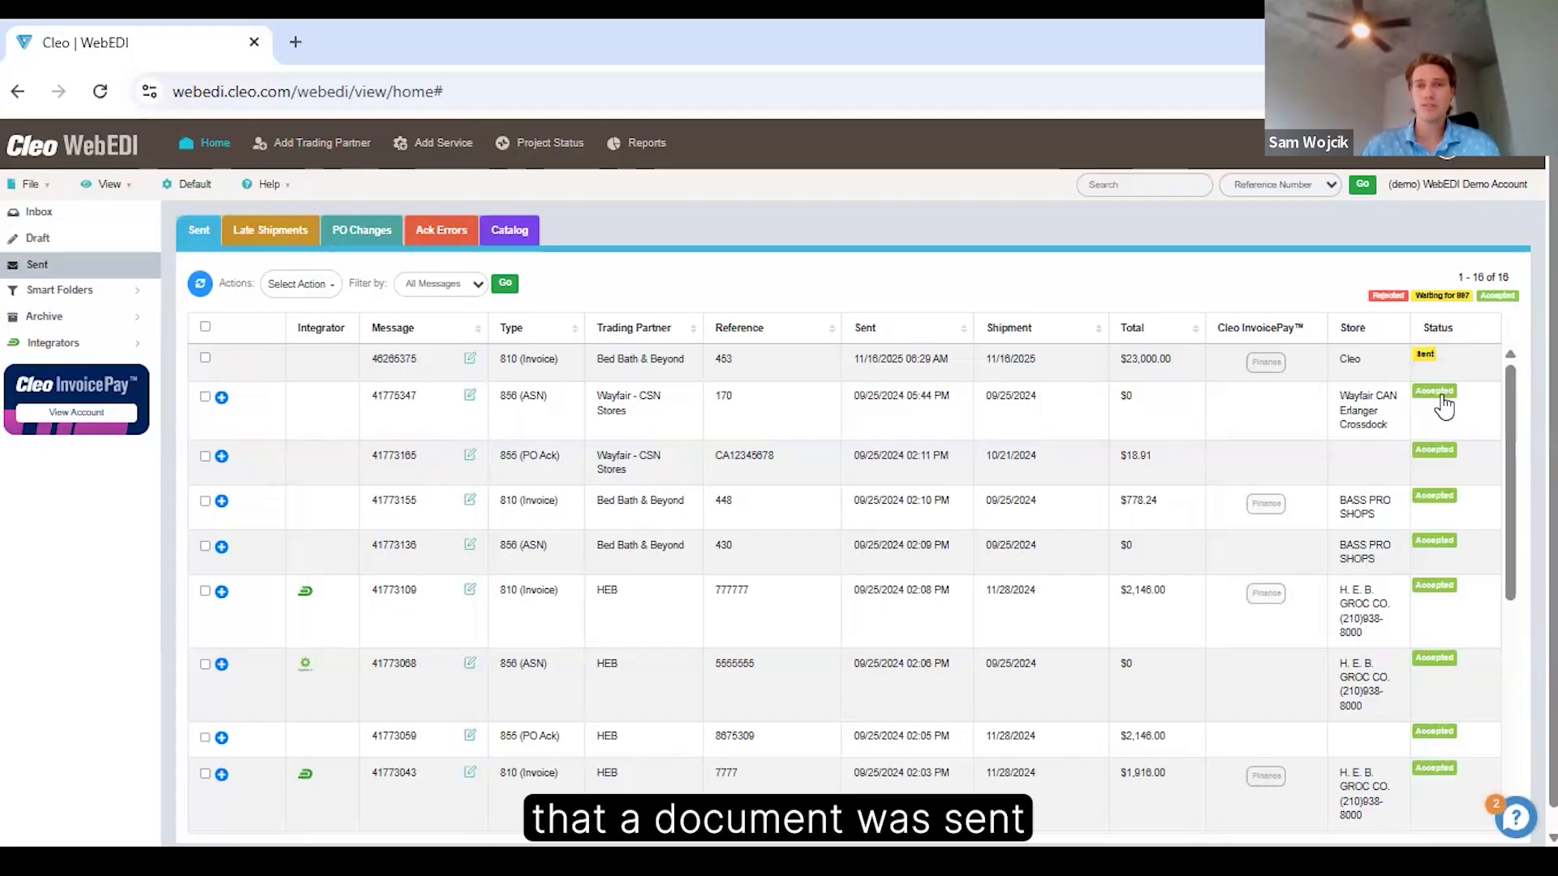
pyautogui.moveTo(1444, 405)
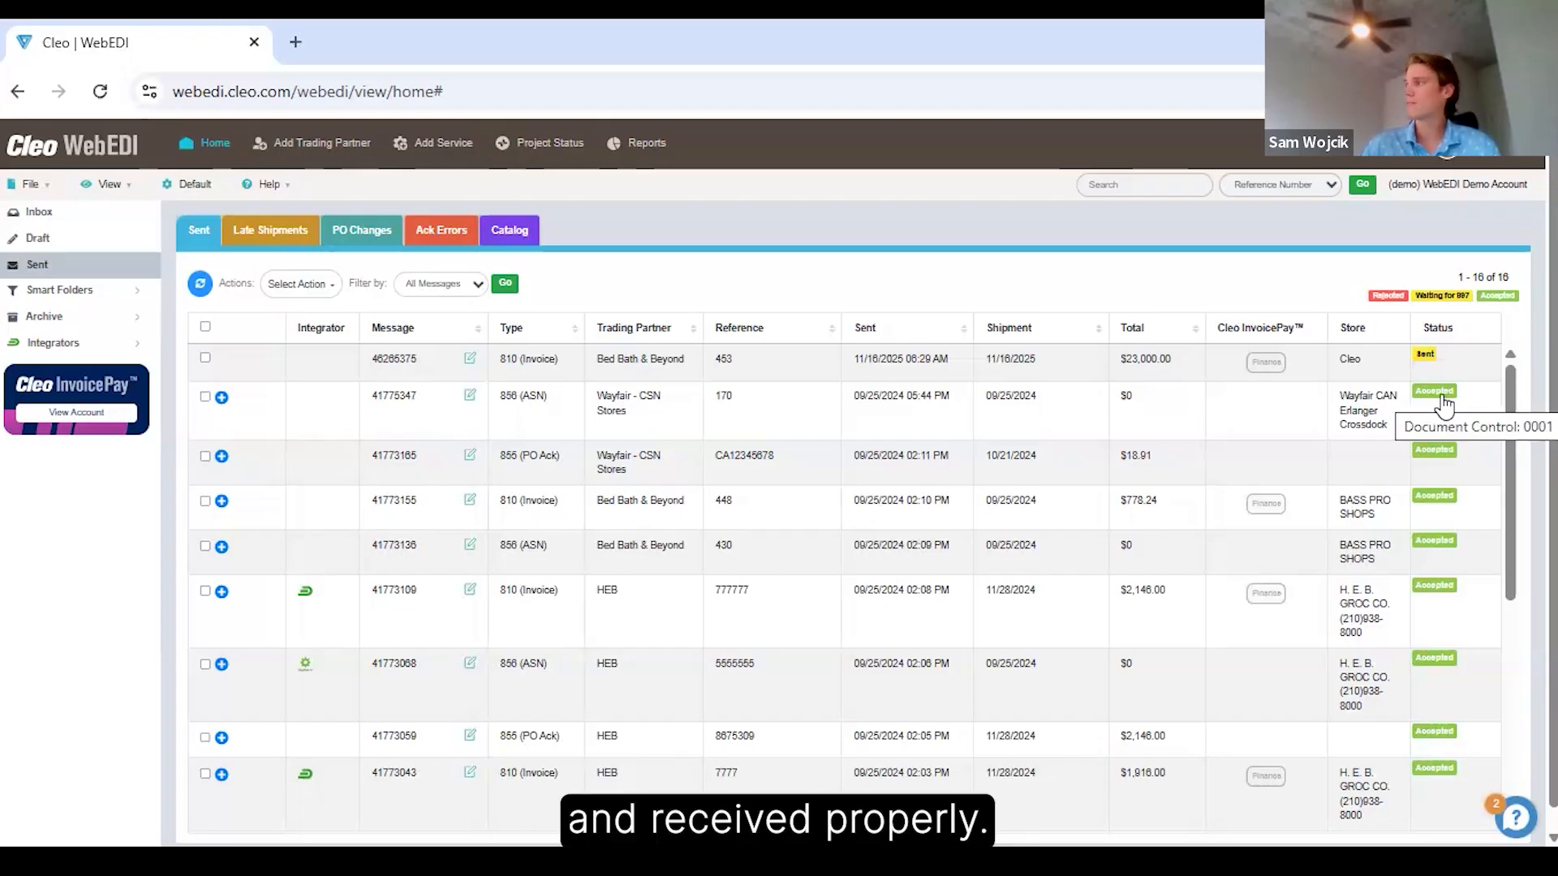
pyautogui.scroll(-5, 1444, 406)
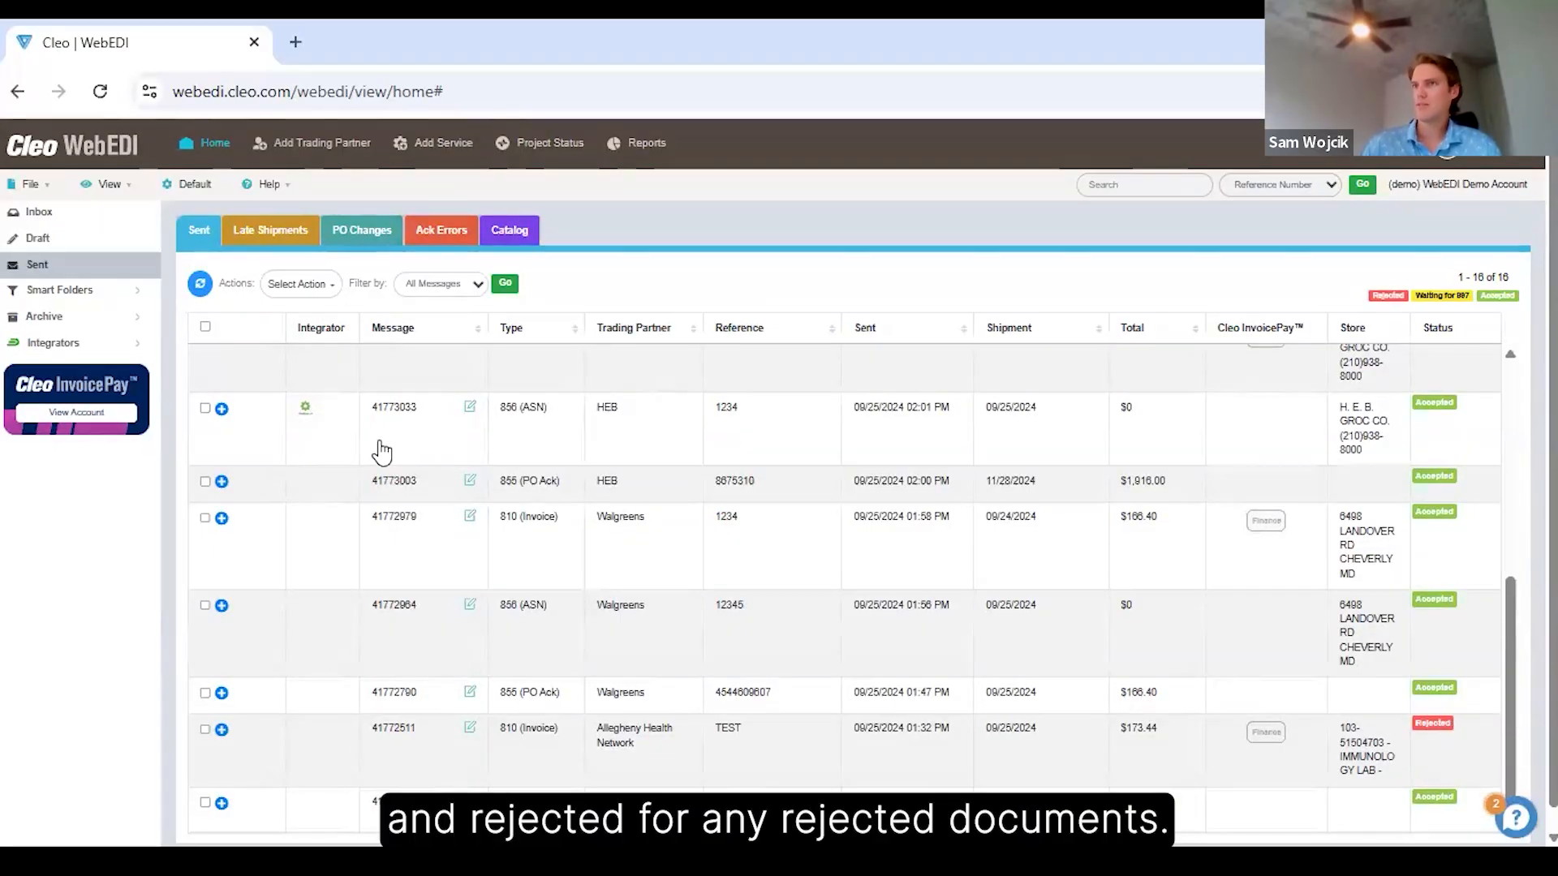
pyautogui.scroll(8, 406, 527)
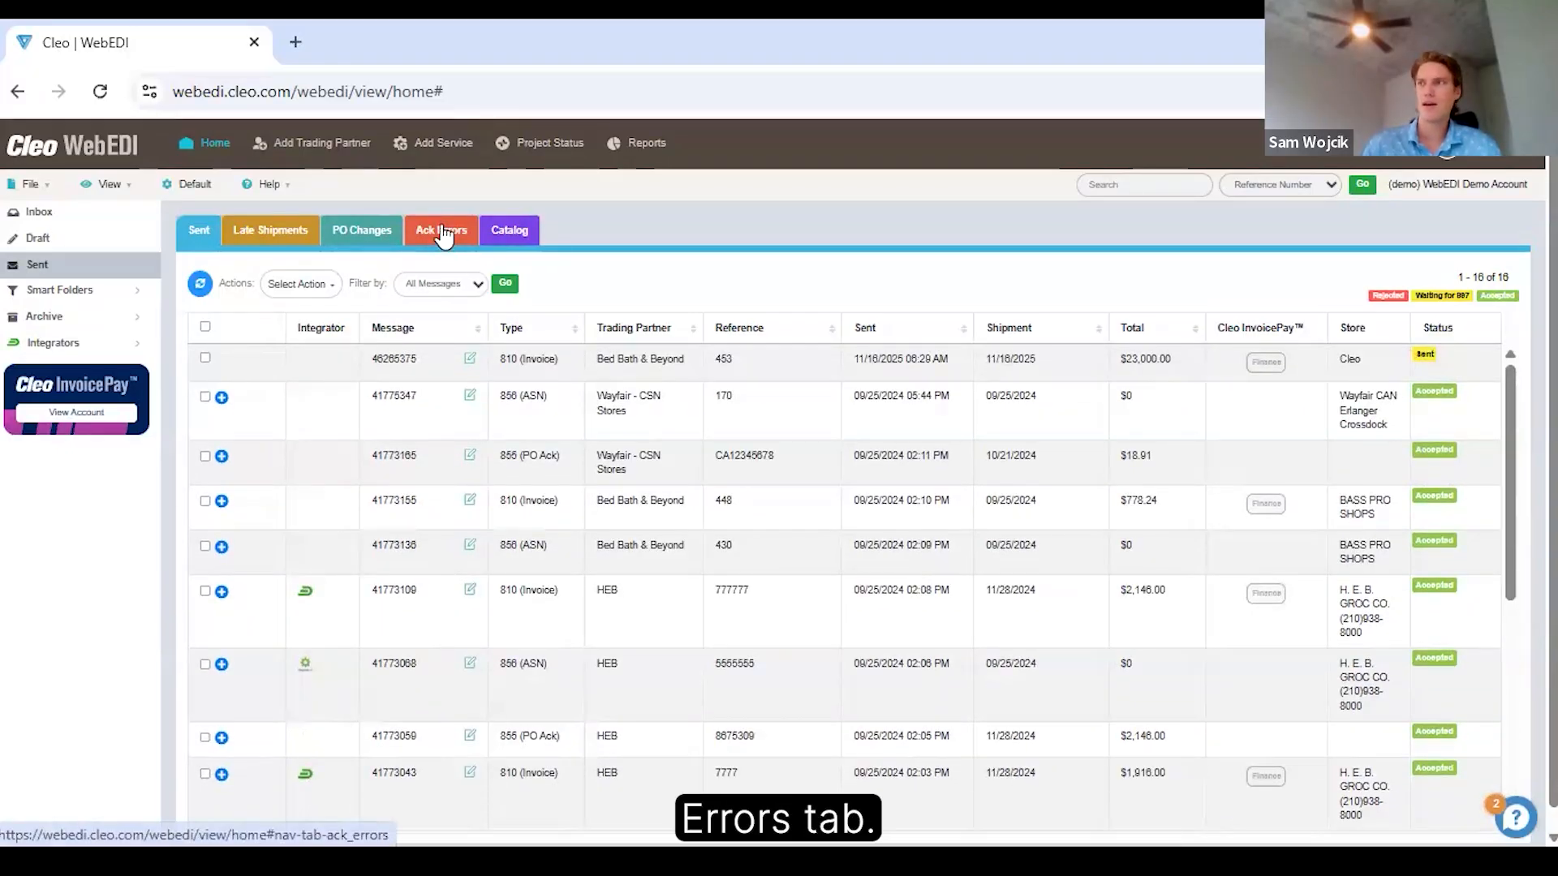
# Open the Allegheny Health Network invoice (810) listed under acknowledgment errors and review its acknowledgment status and details.
pyautogui.click(442, 232)
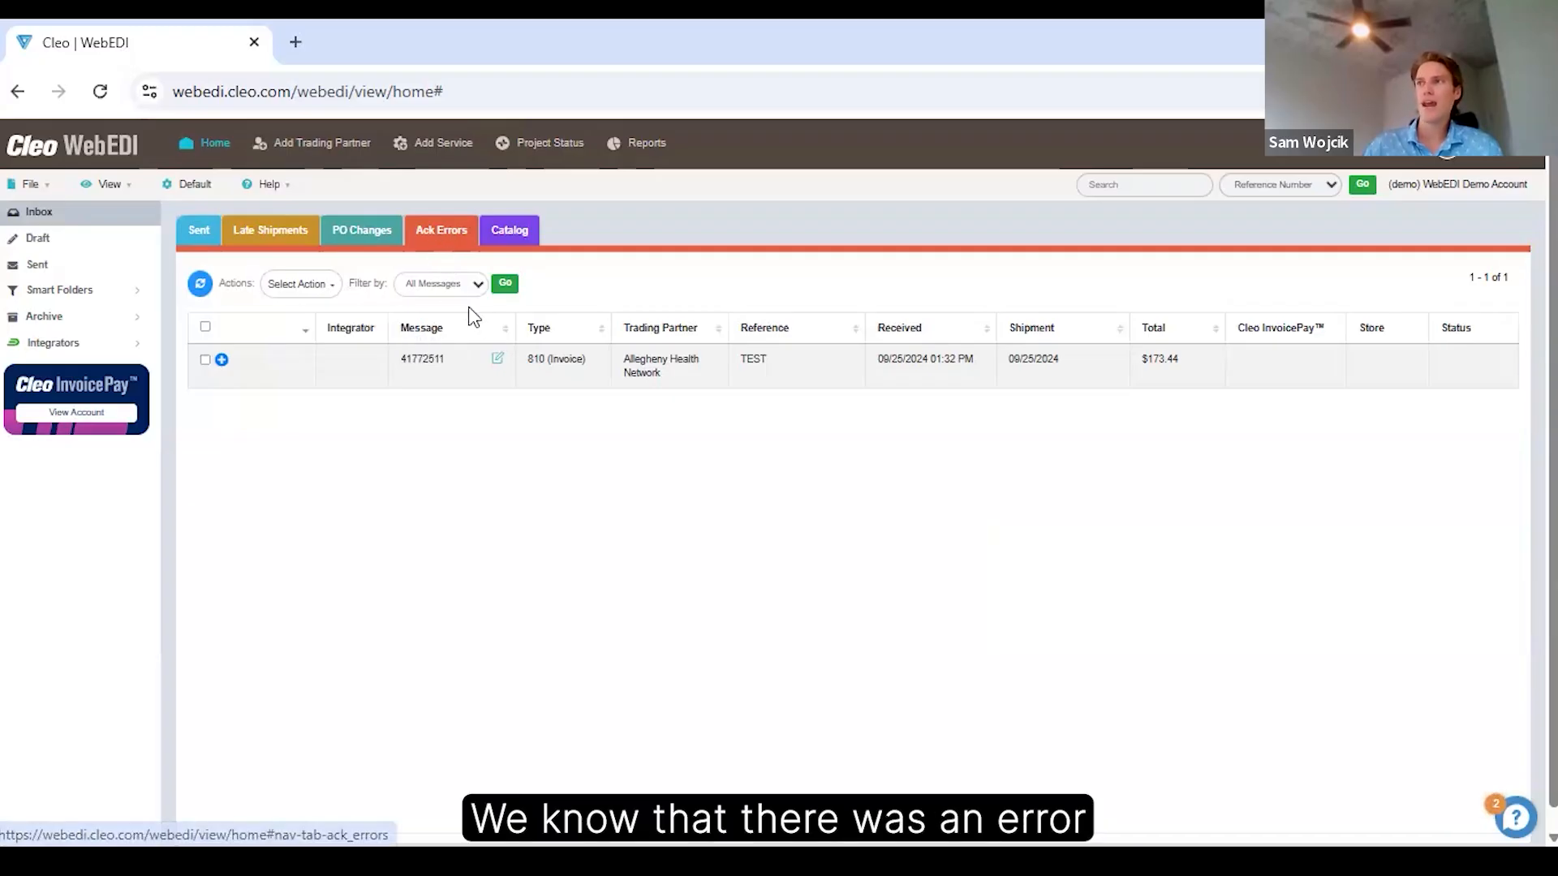
pyautogui.click(438, 367)
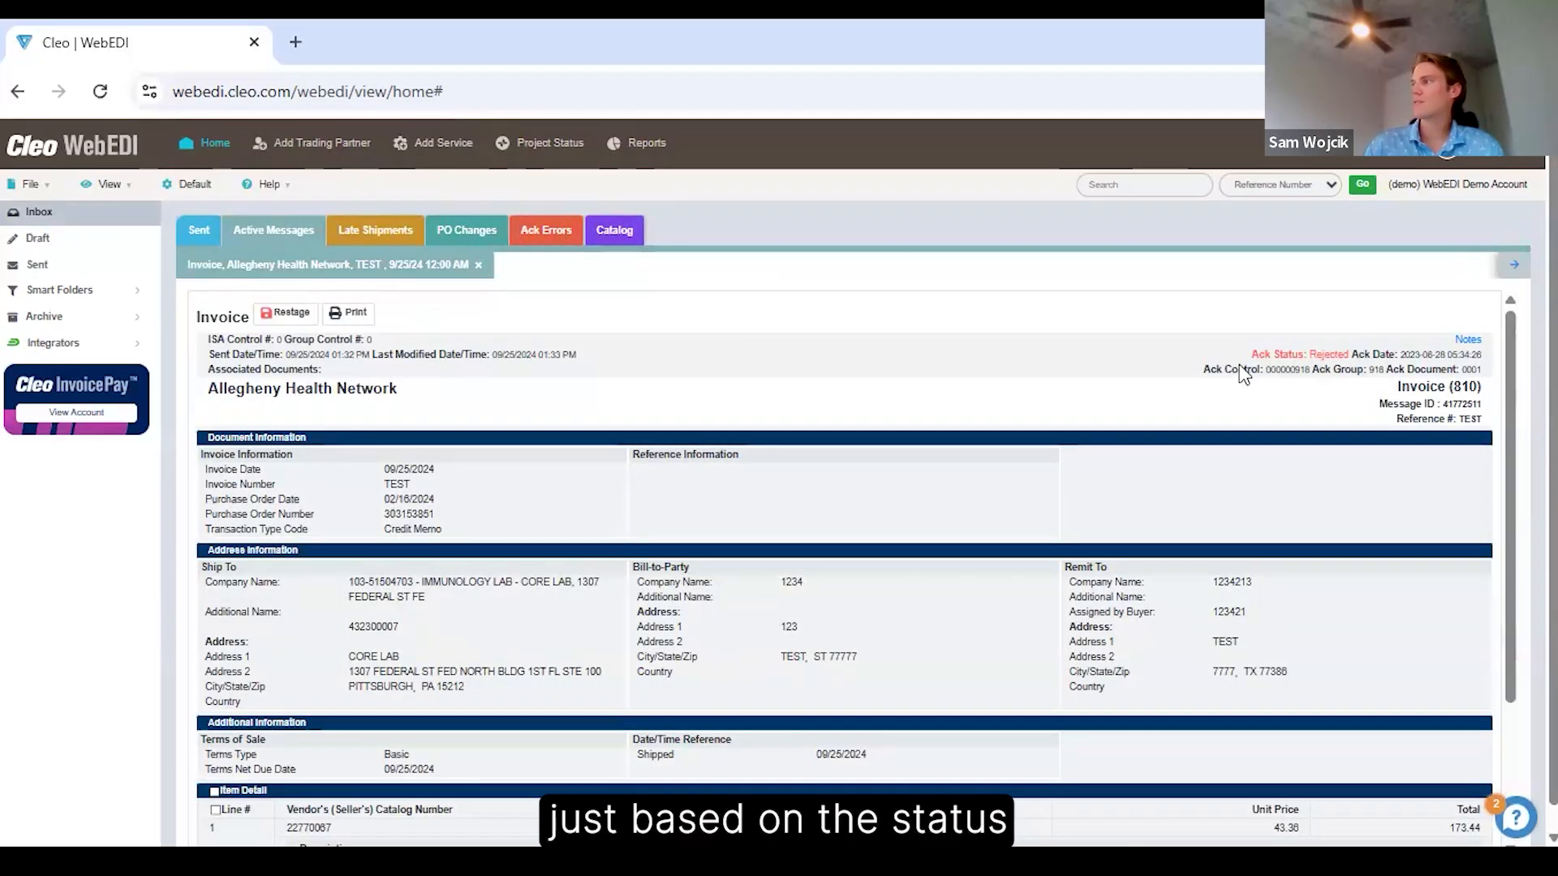
pyautogui.scroll(-3, 870, 397)
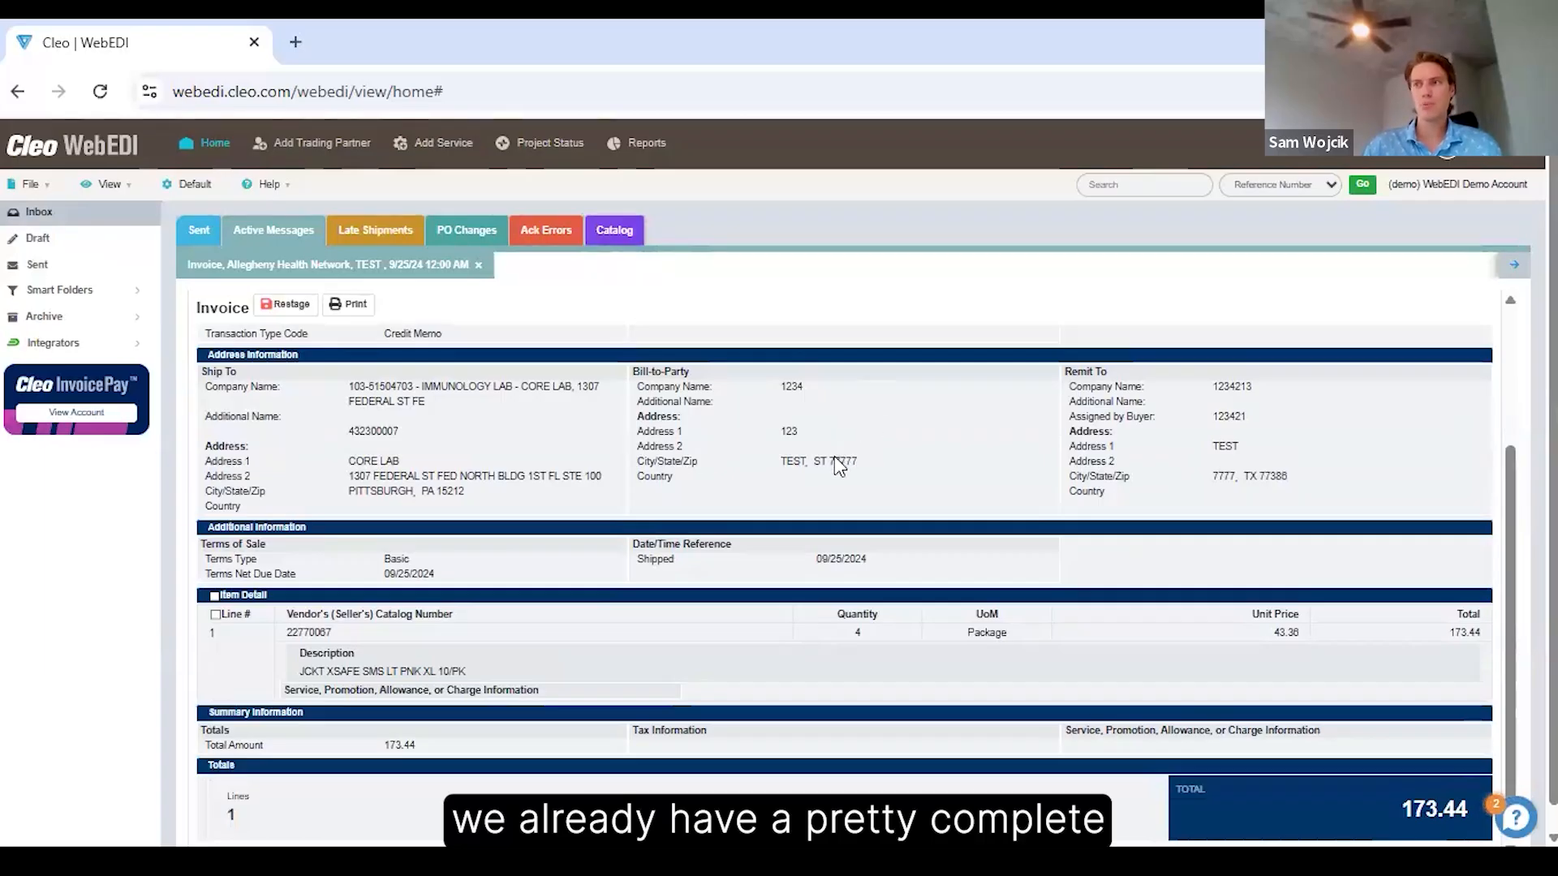
pyautogui.scroll(3, 834, 457)
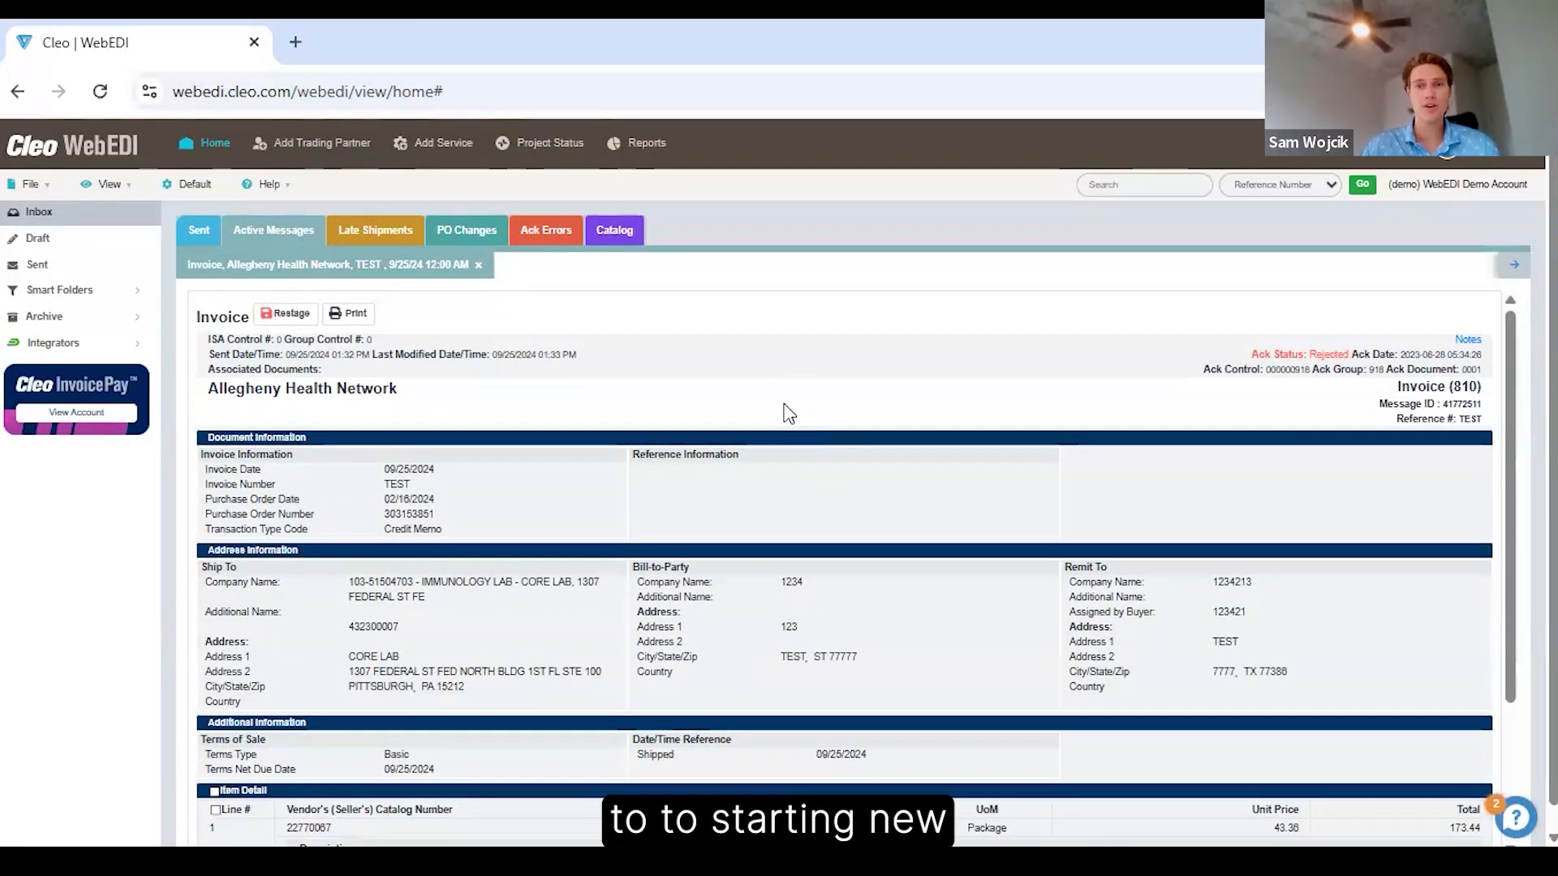
pyautogui.scroll(-3, 787, 406)
pyautogui.scroll(3, 785, 406)
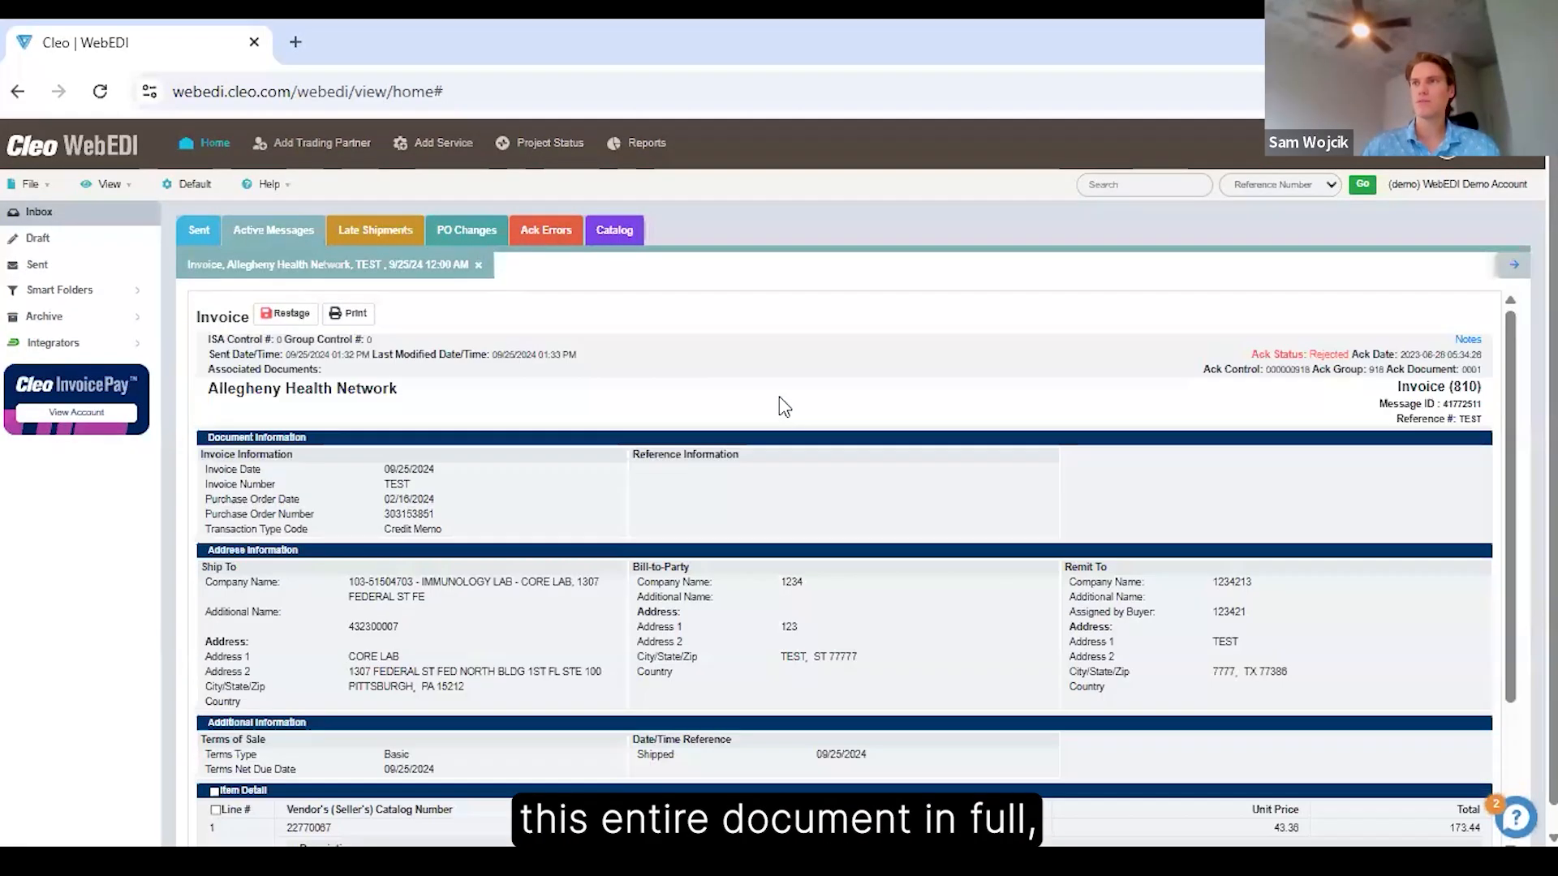
# Restage the rejected Allegheny Health Network invoice and locate it in the Draft folder.
pyautogui.click(294, 315)
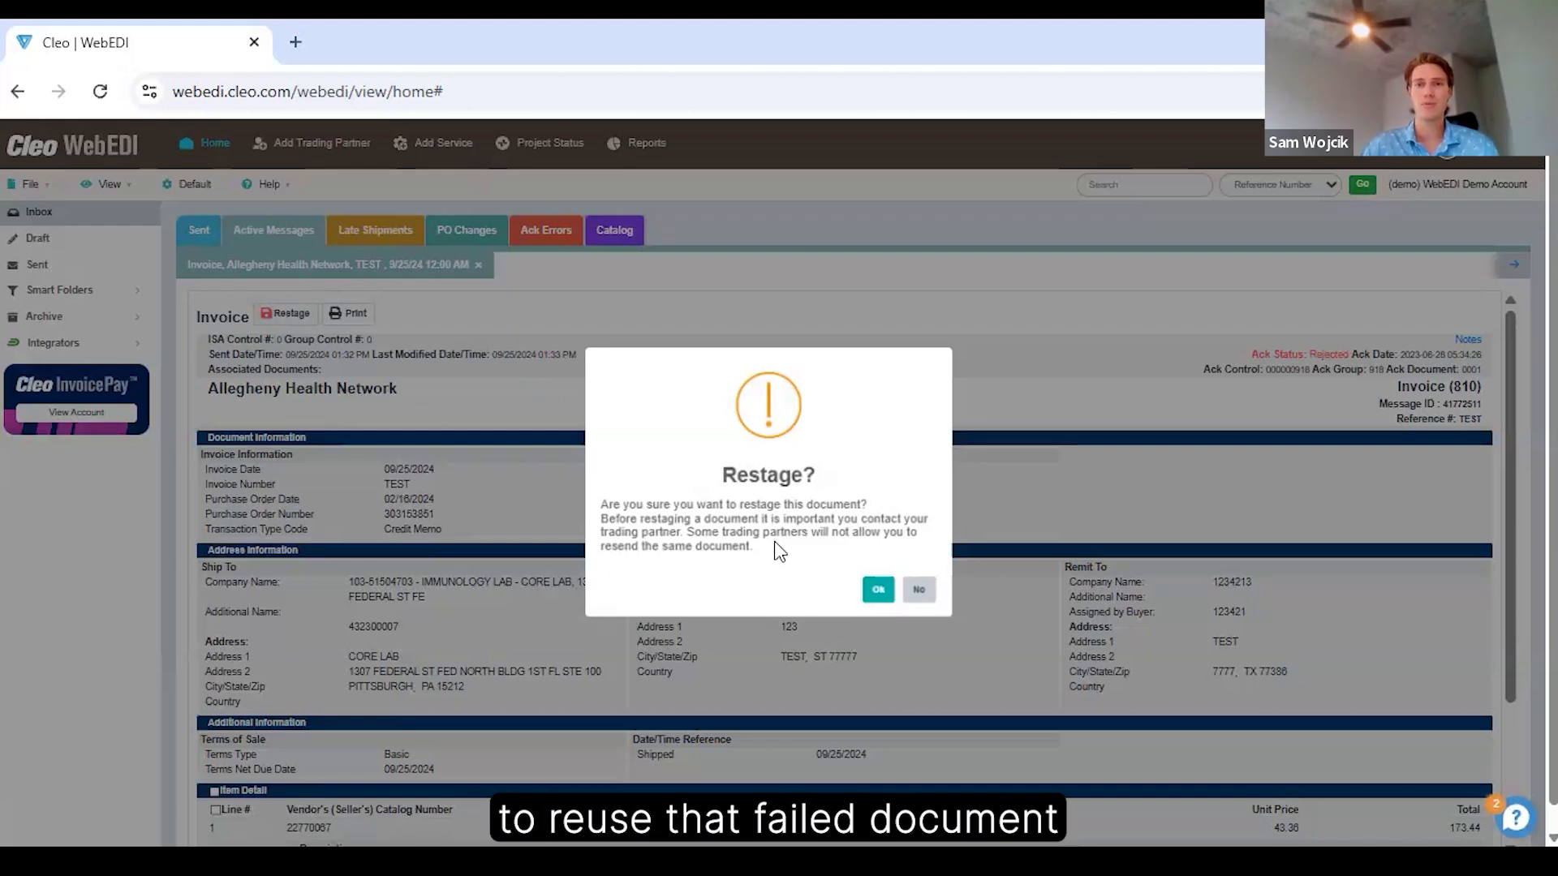
pyautogui.click(880, 591)
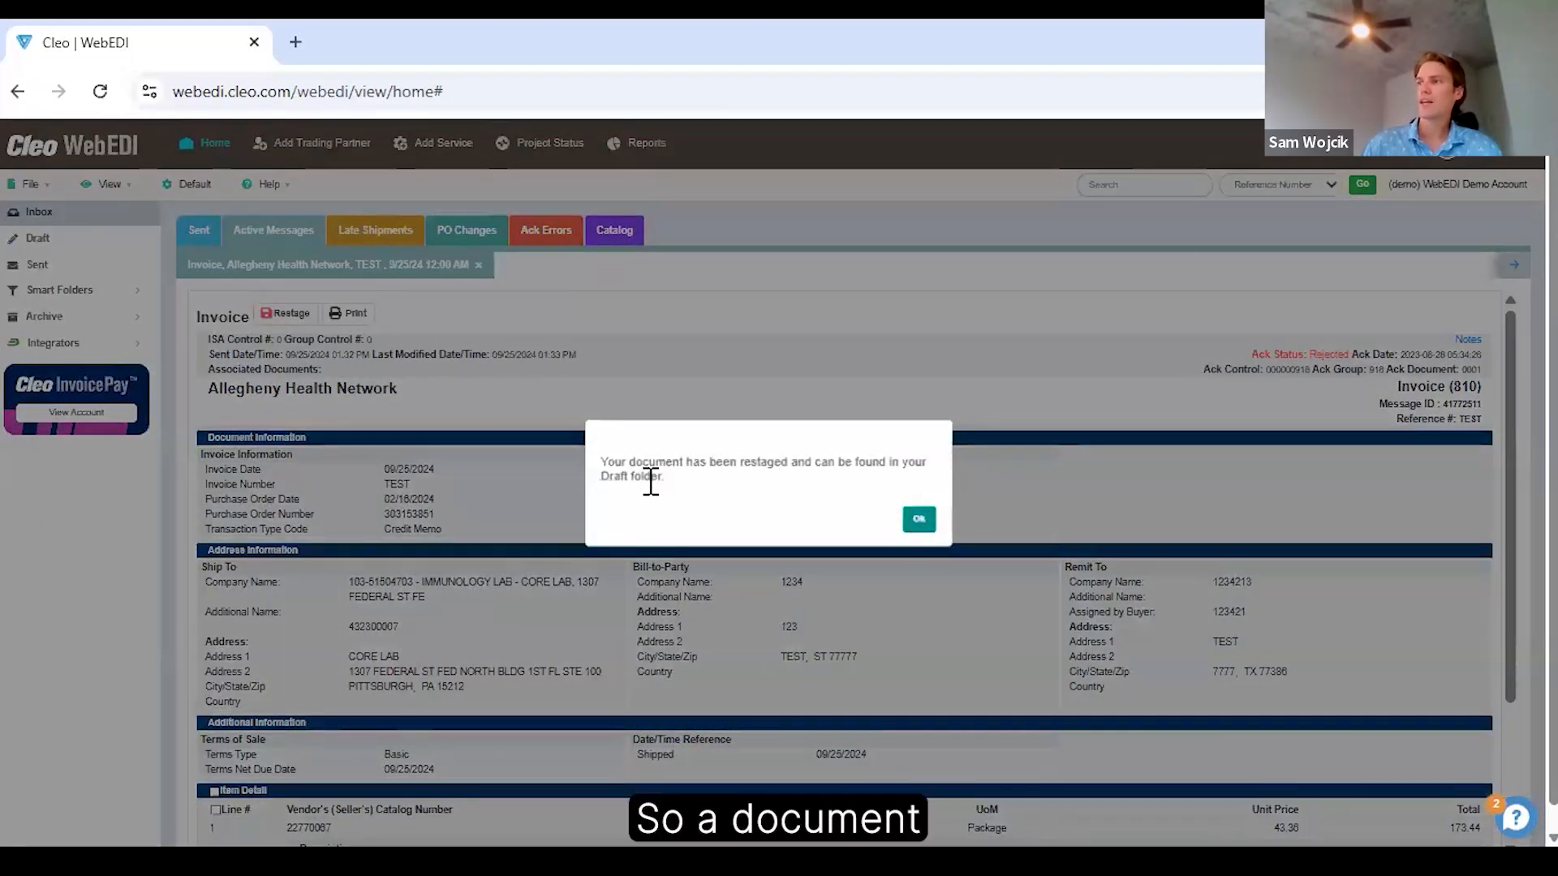
pyautogui.click(919, 519)
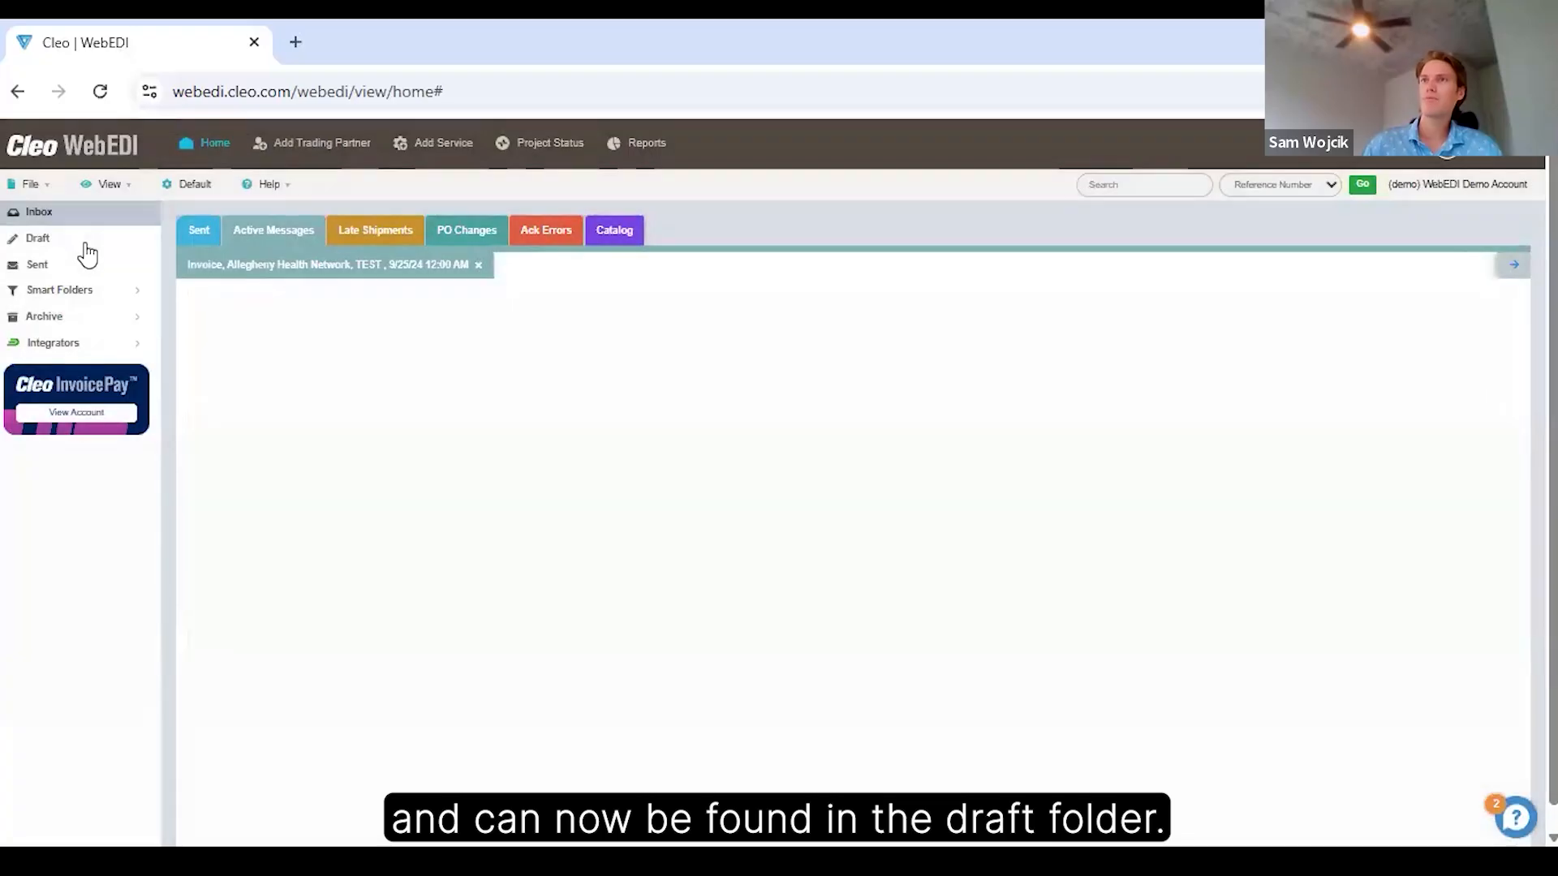
pyautogui.click(80, 246)
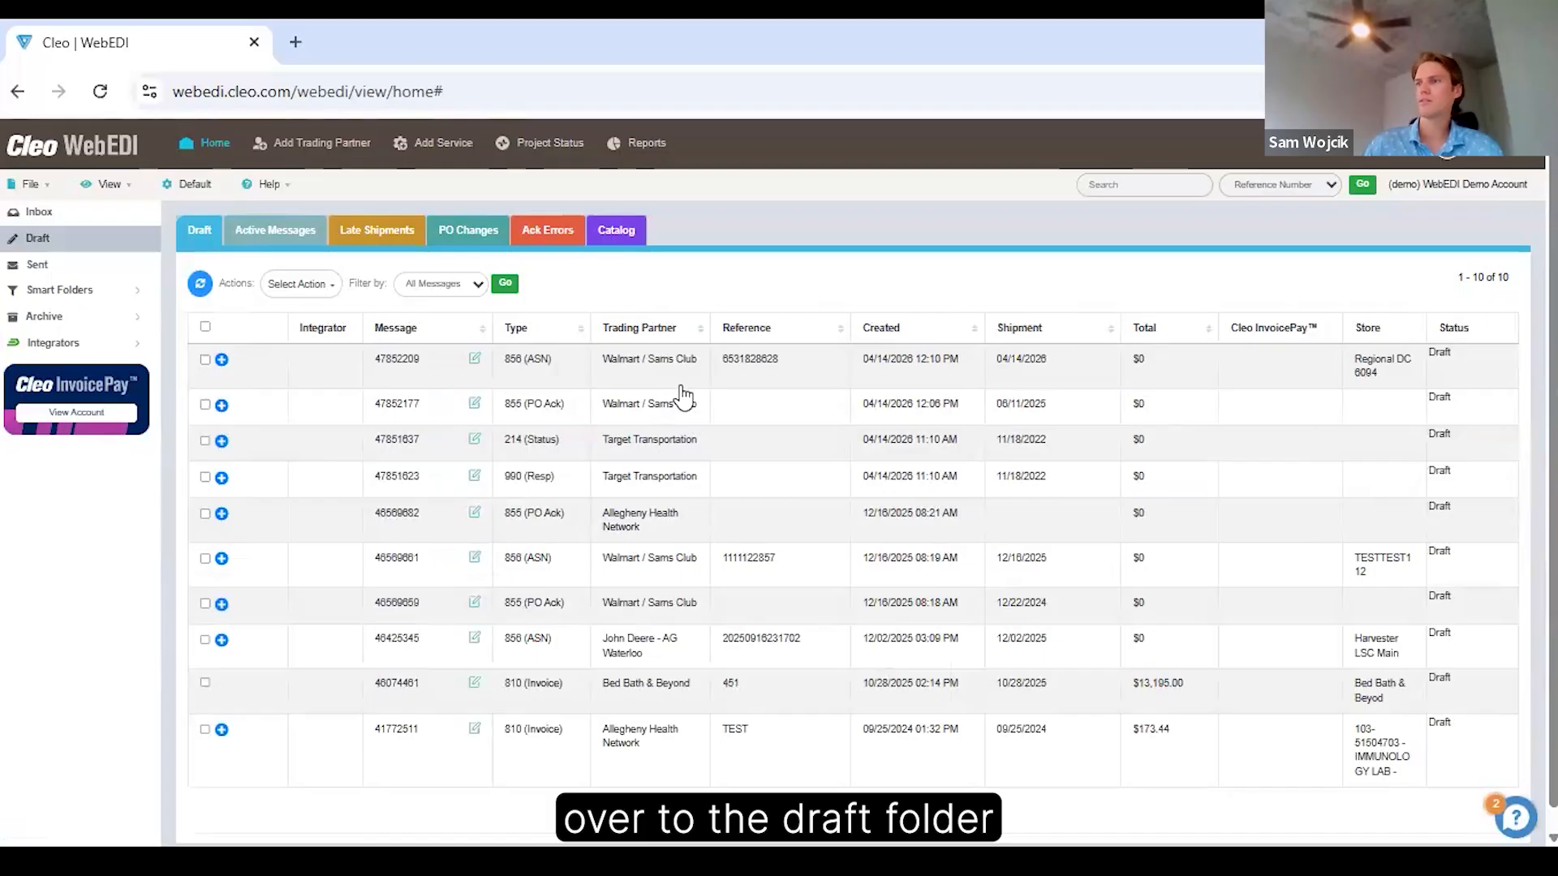
pyautogui.scroll(-1, 677, 398)
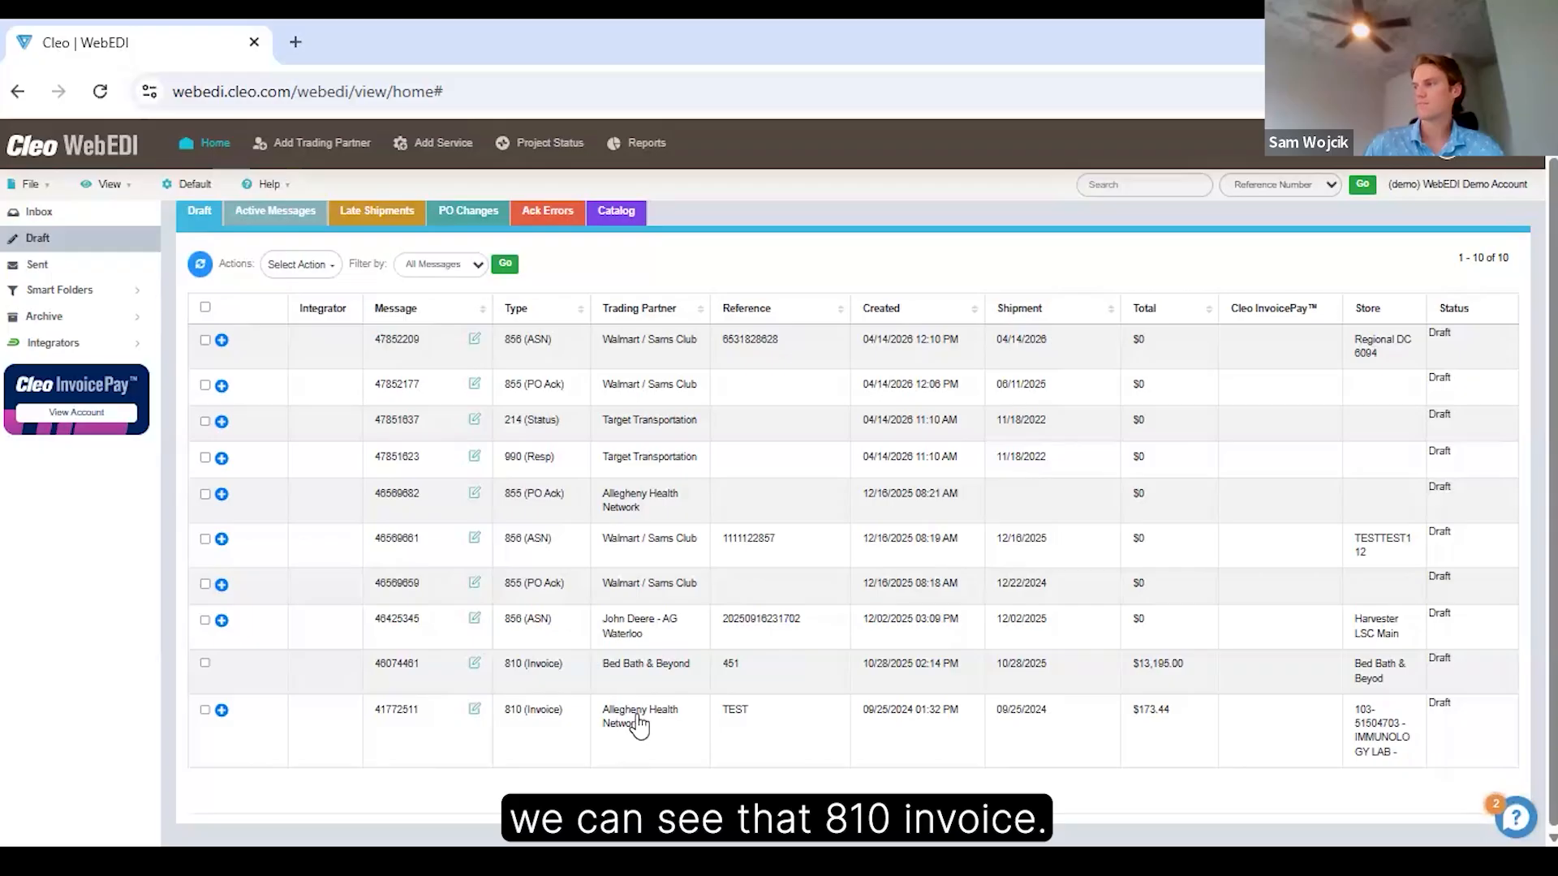
pyautogui.scroll(1, 581, 487)
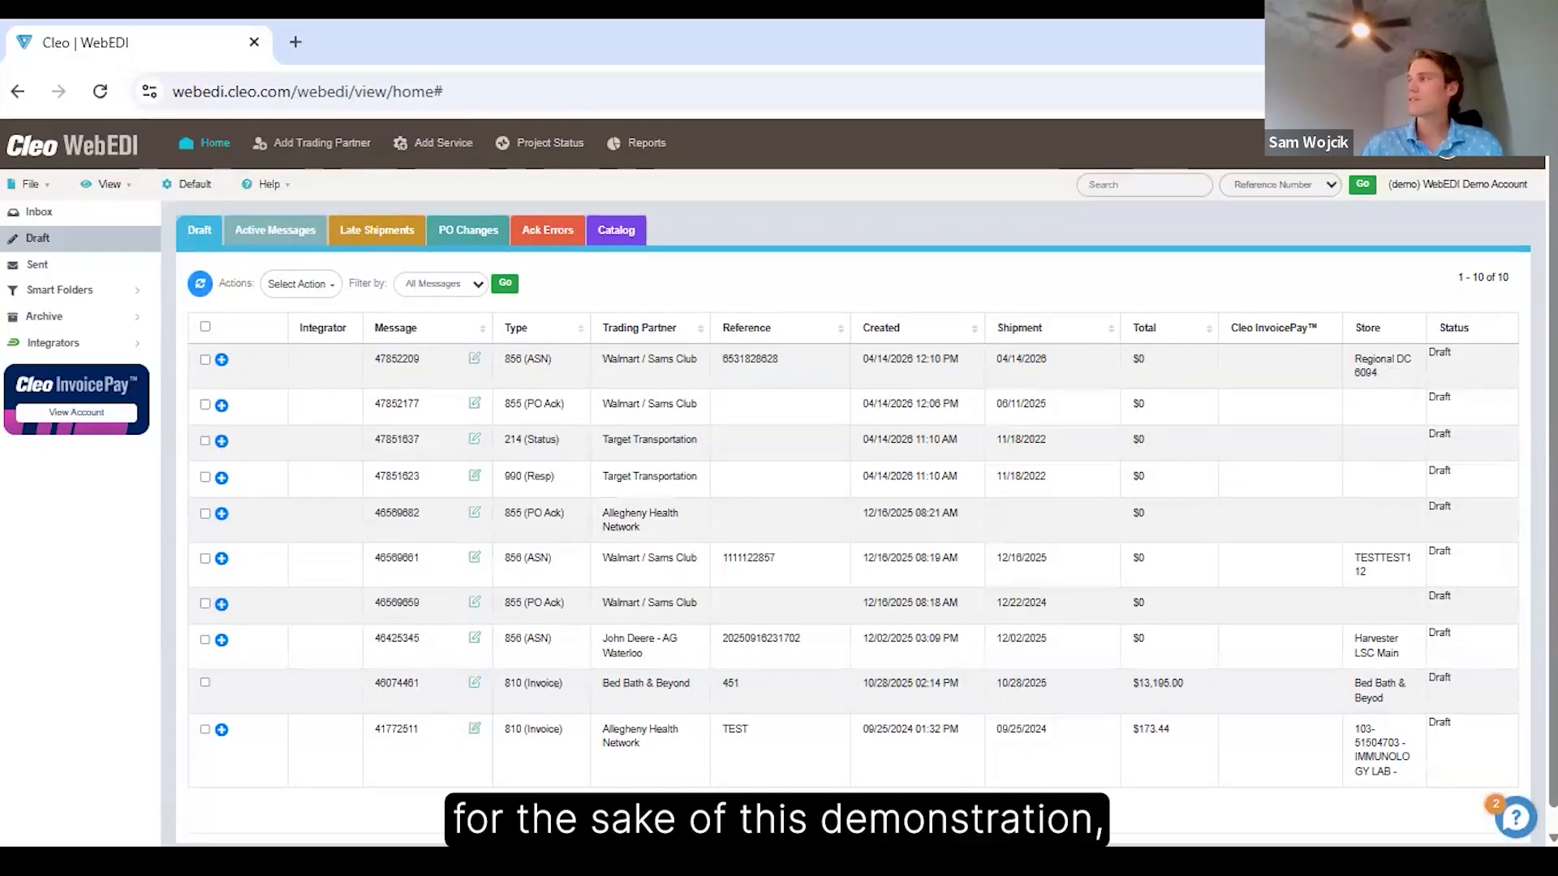
# Open the notification settings of the demo account.
pyautogui.click(1507, 144)
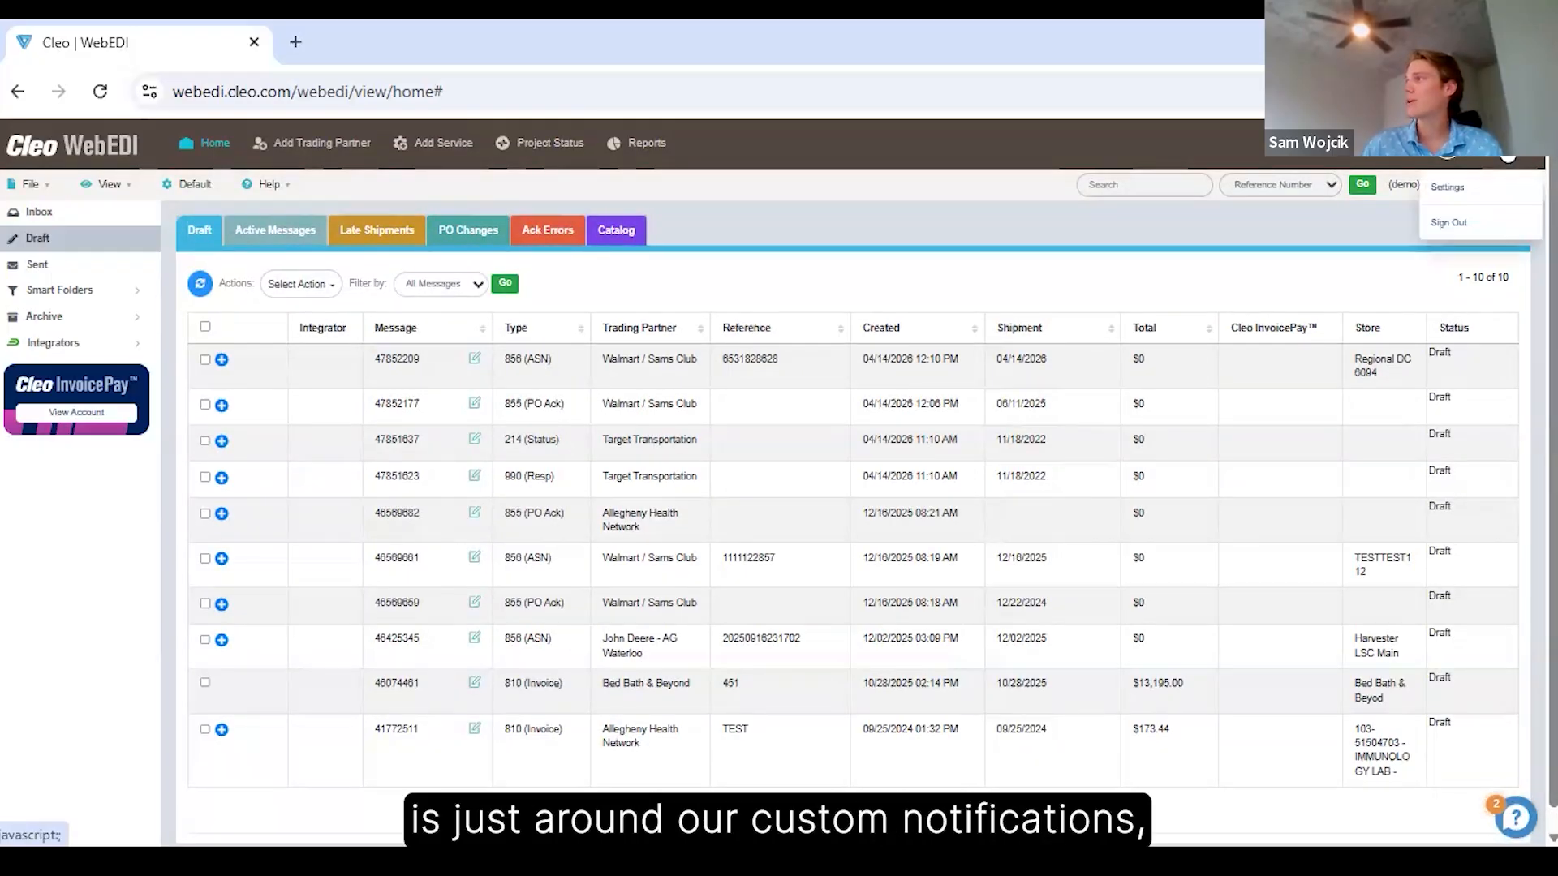
pyautogui.click(1456, 193)
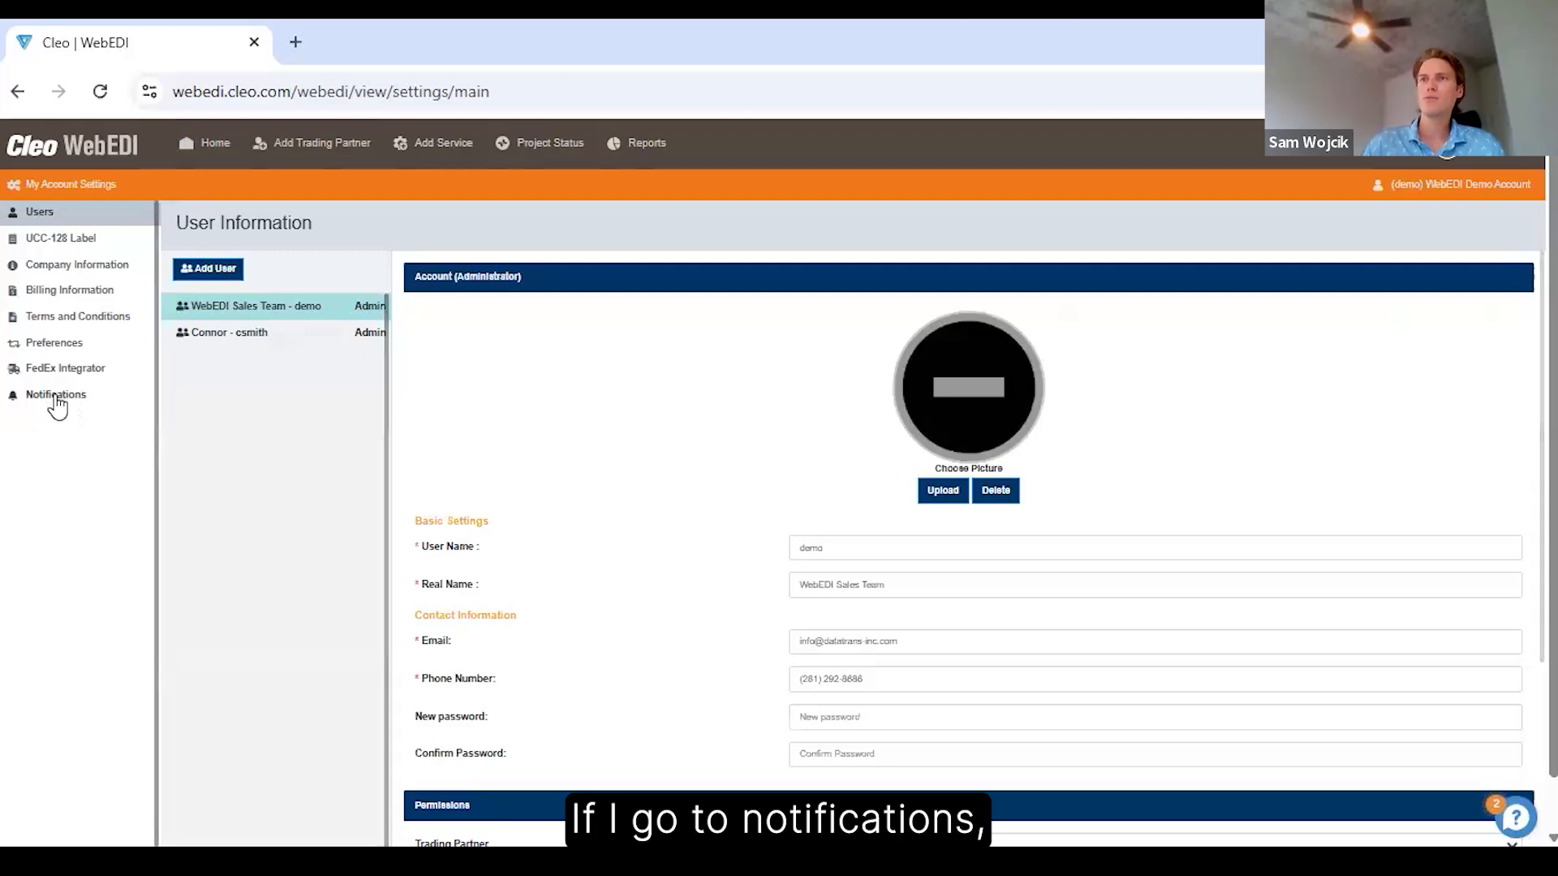
pyautogui.click(55, 397)
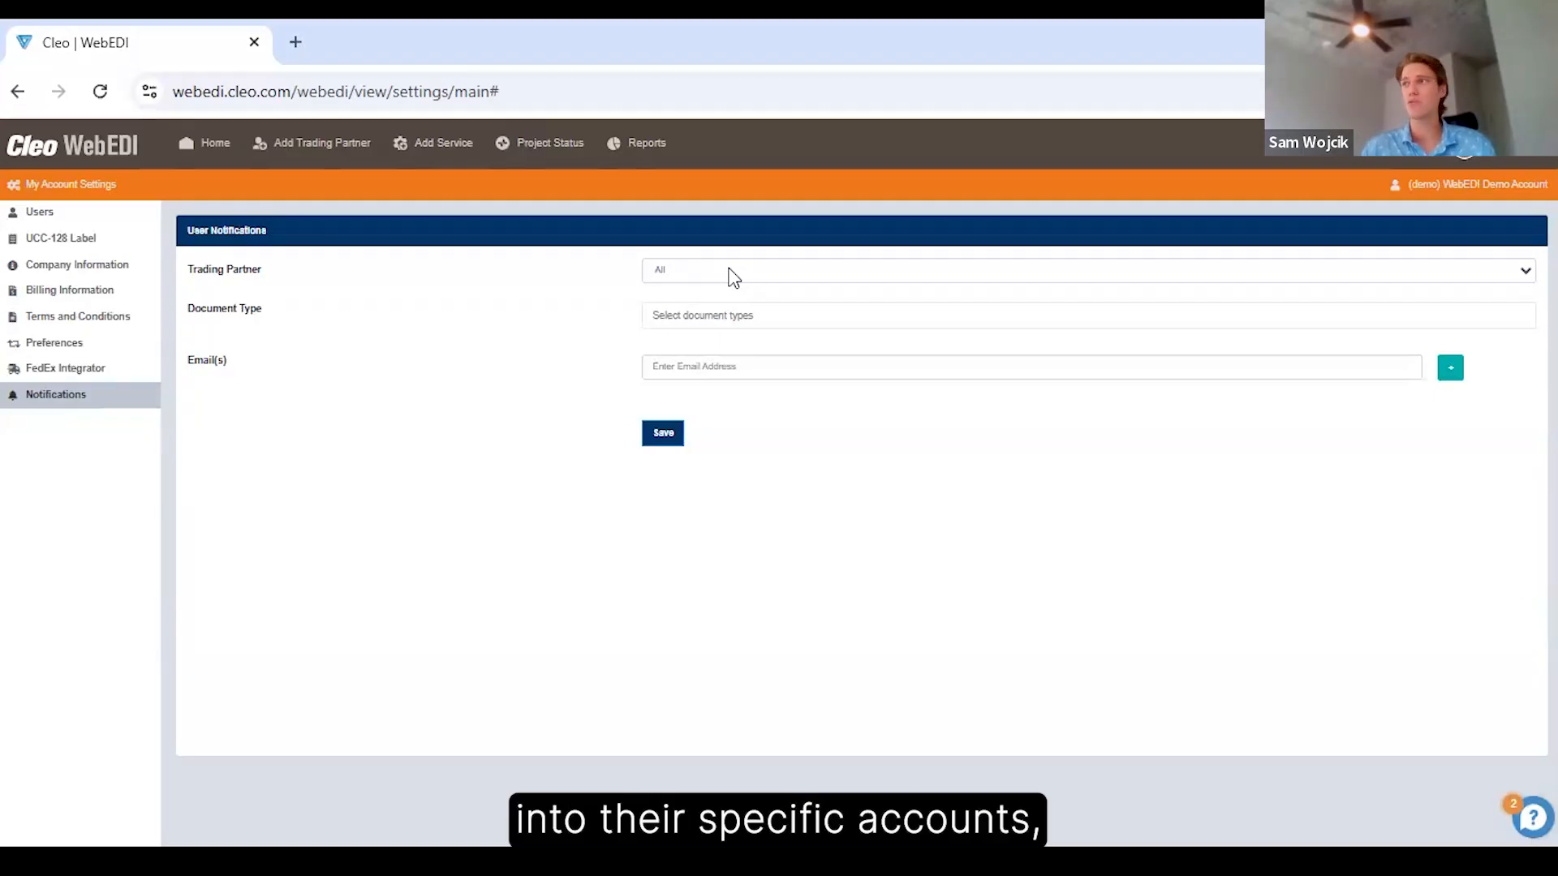
# Set the user notification's trading partner to Amazon.com and its document type to 850 - PO.
pyautogui.click(730, 273)
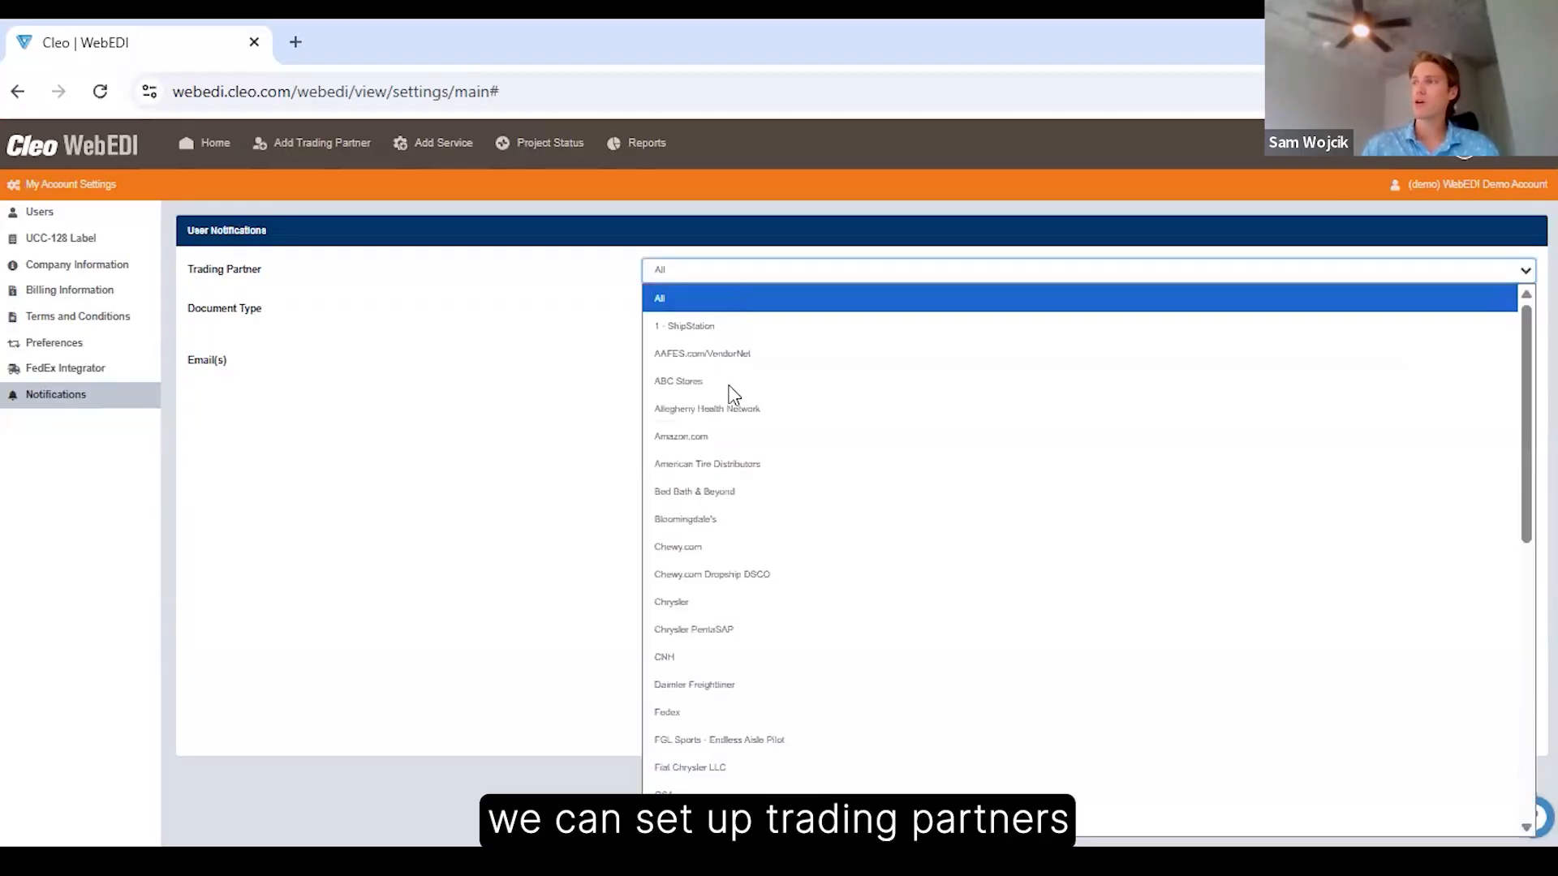
pyautogui.click(727, 439)
pyautogui.click(735, 317)
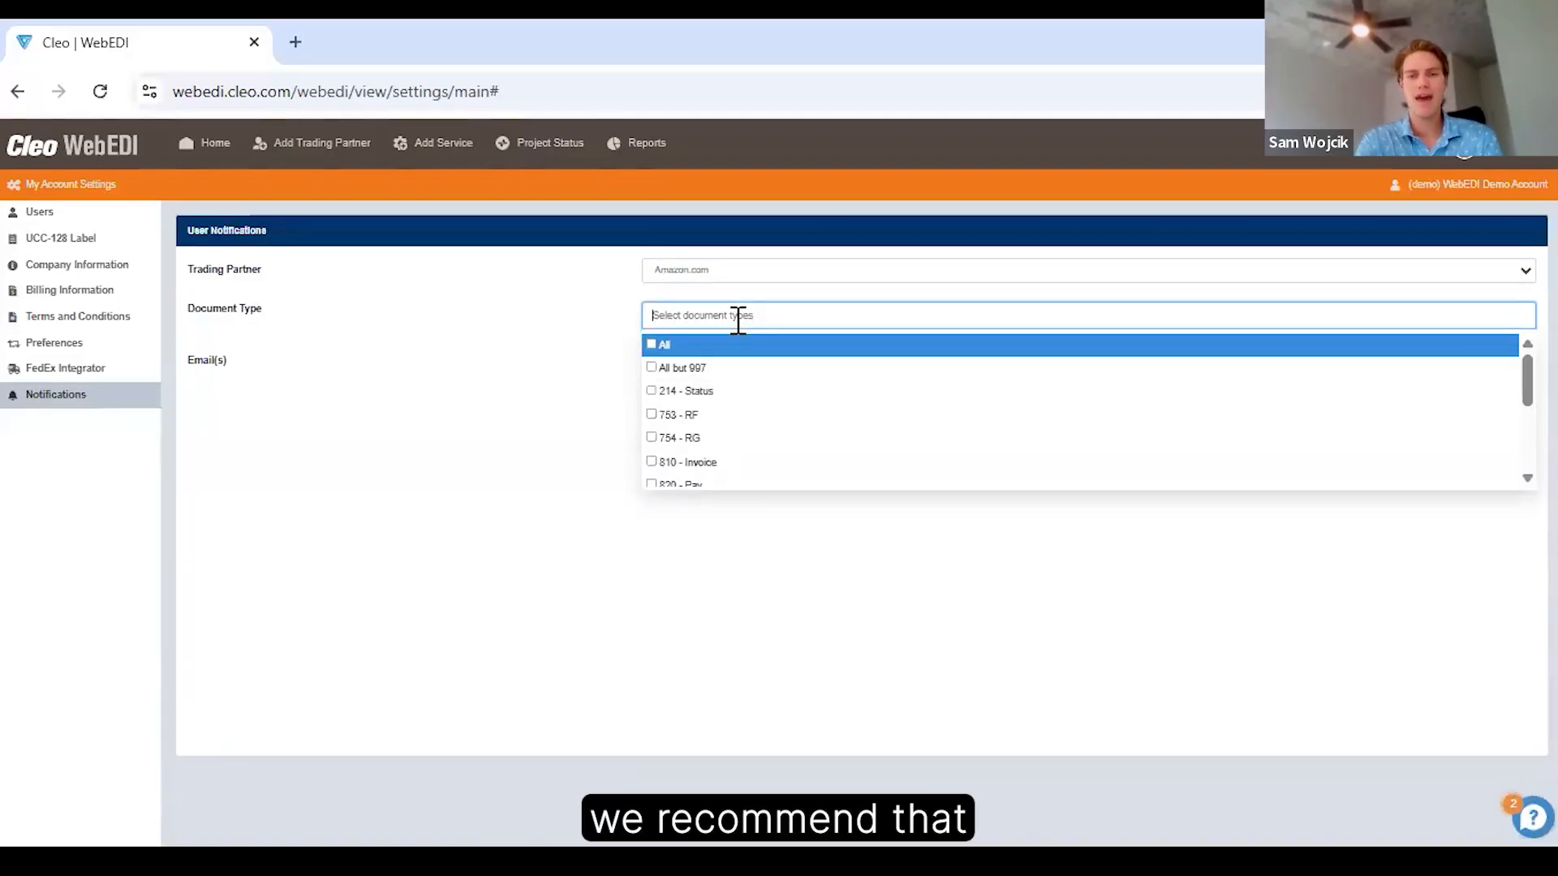
pyautogui.write('850')
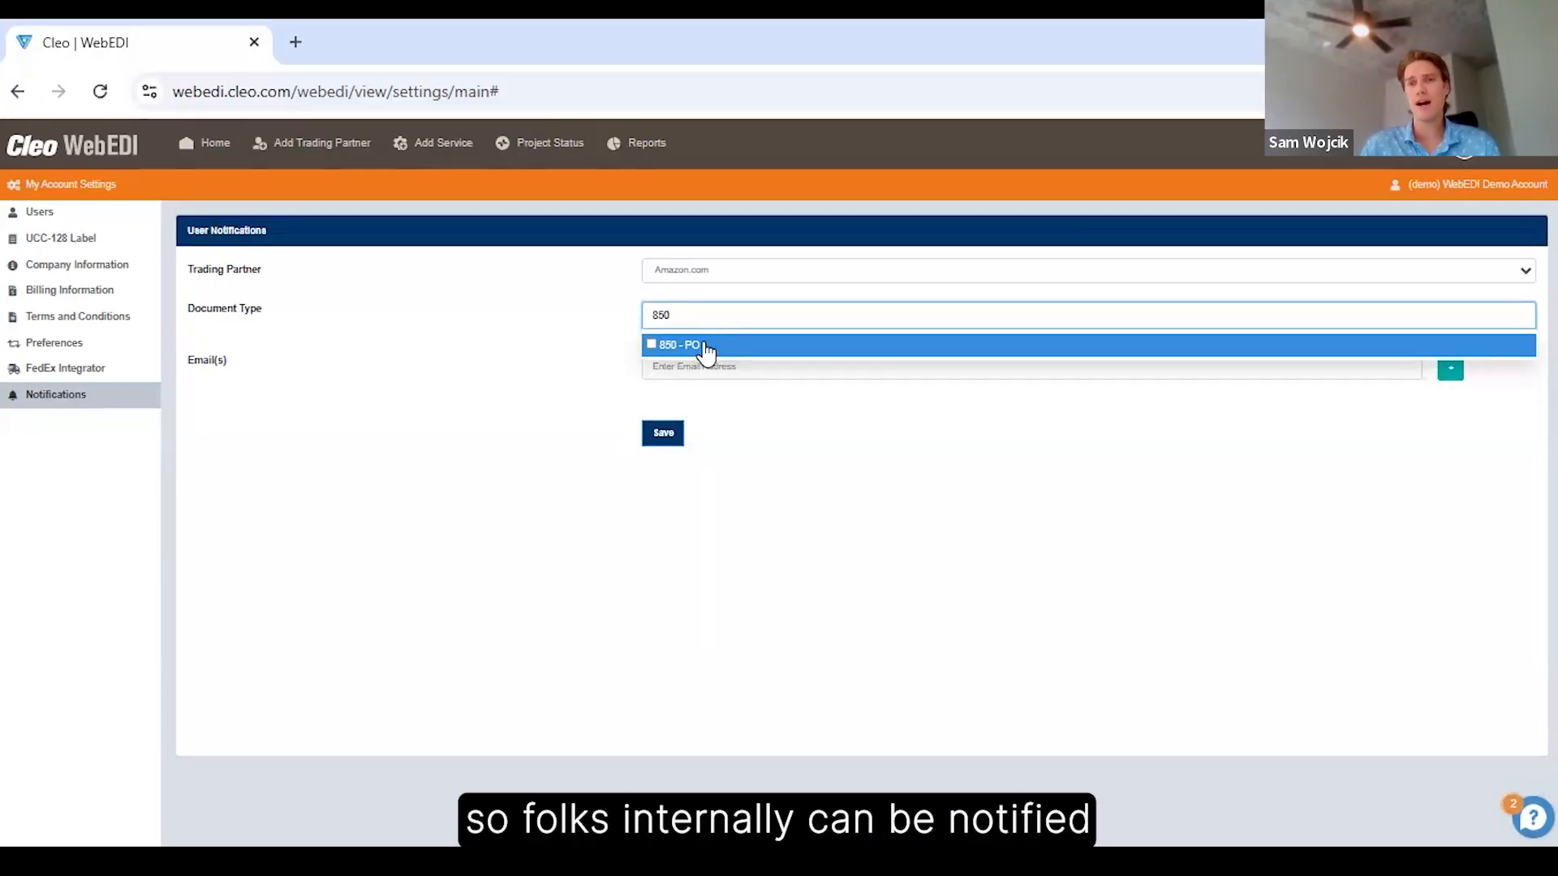
pyautogui.click(706, 347)
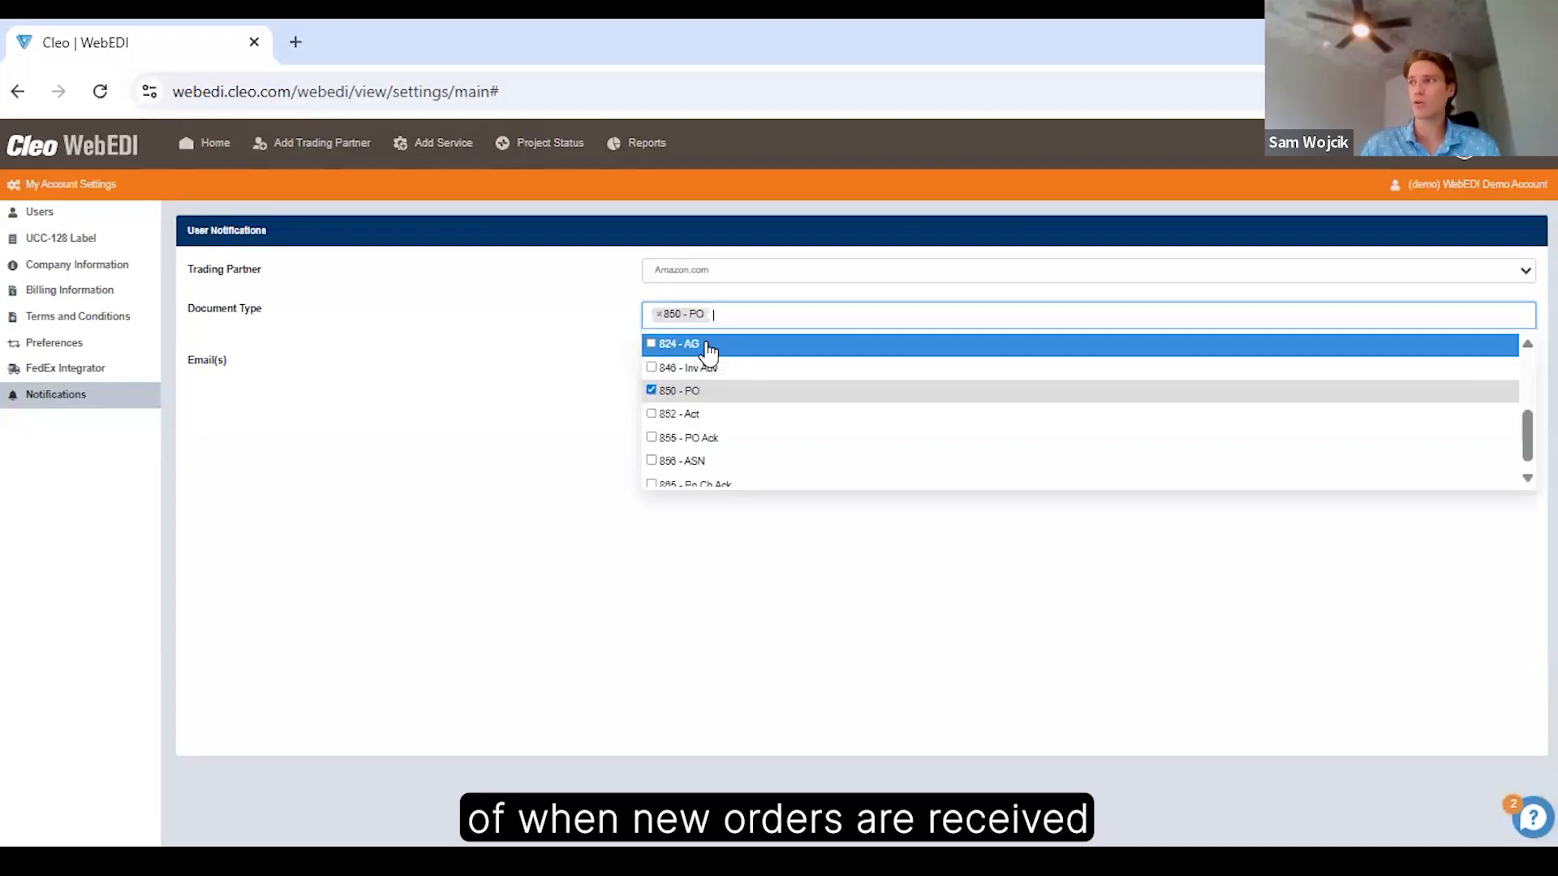
pyautogui.click(578, 377)
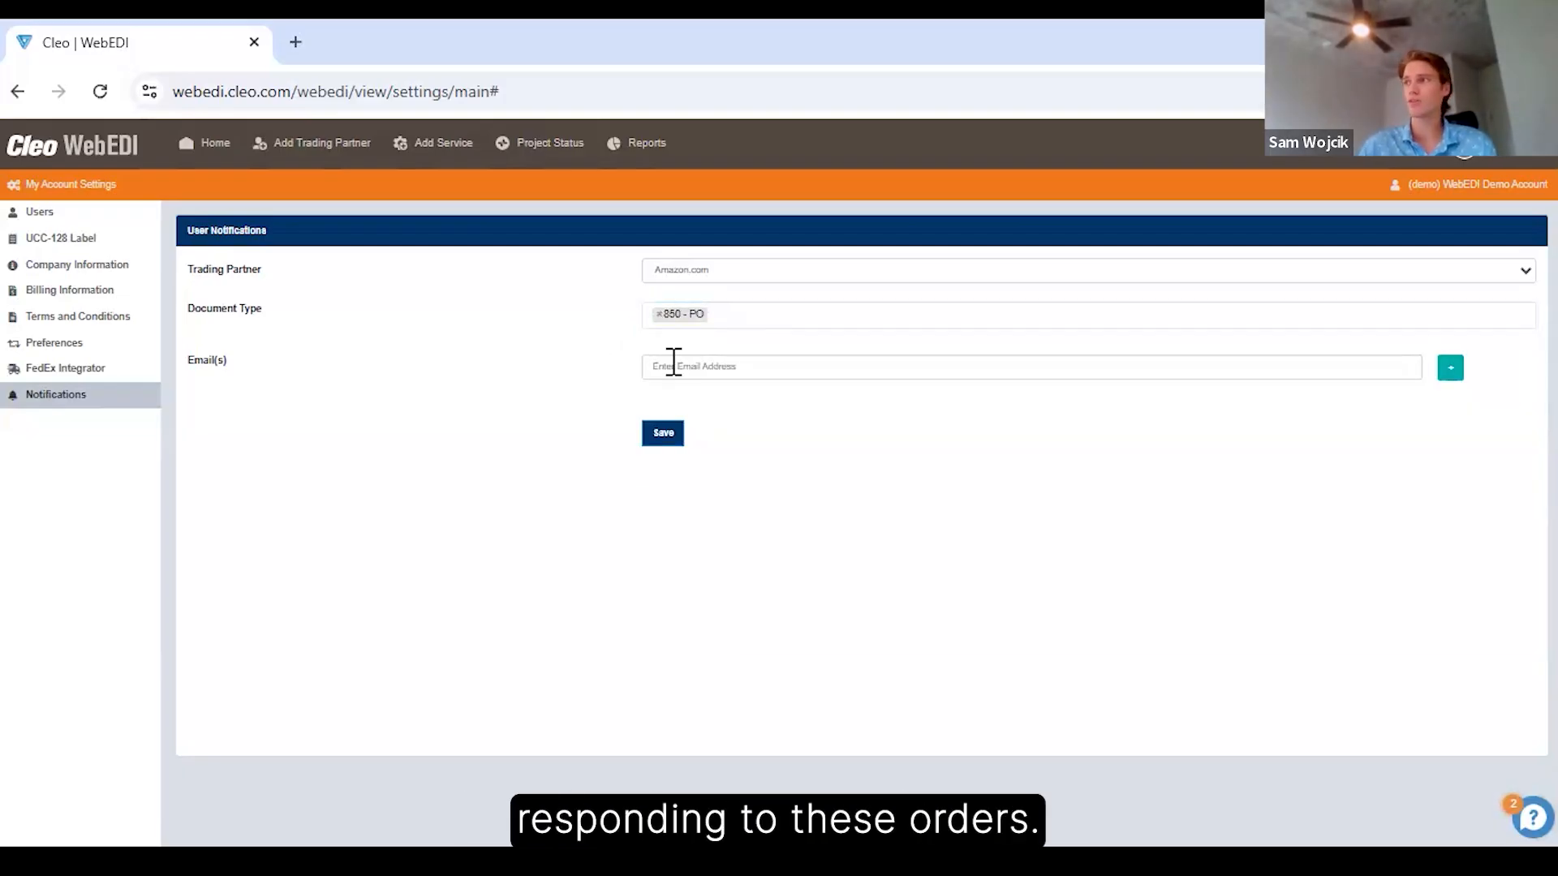
# Add a recipient email address to the Amazon.com notification's email list, and return to the home page without saving.
pyautogui.click(709, 367)
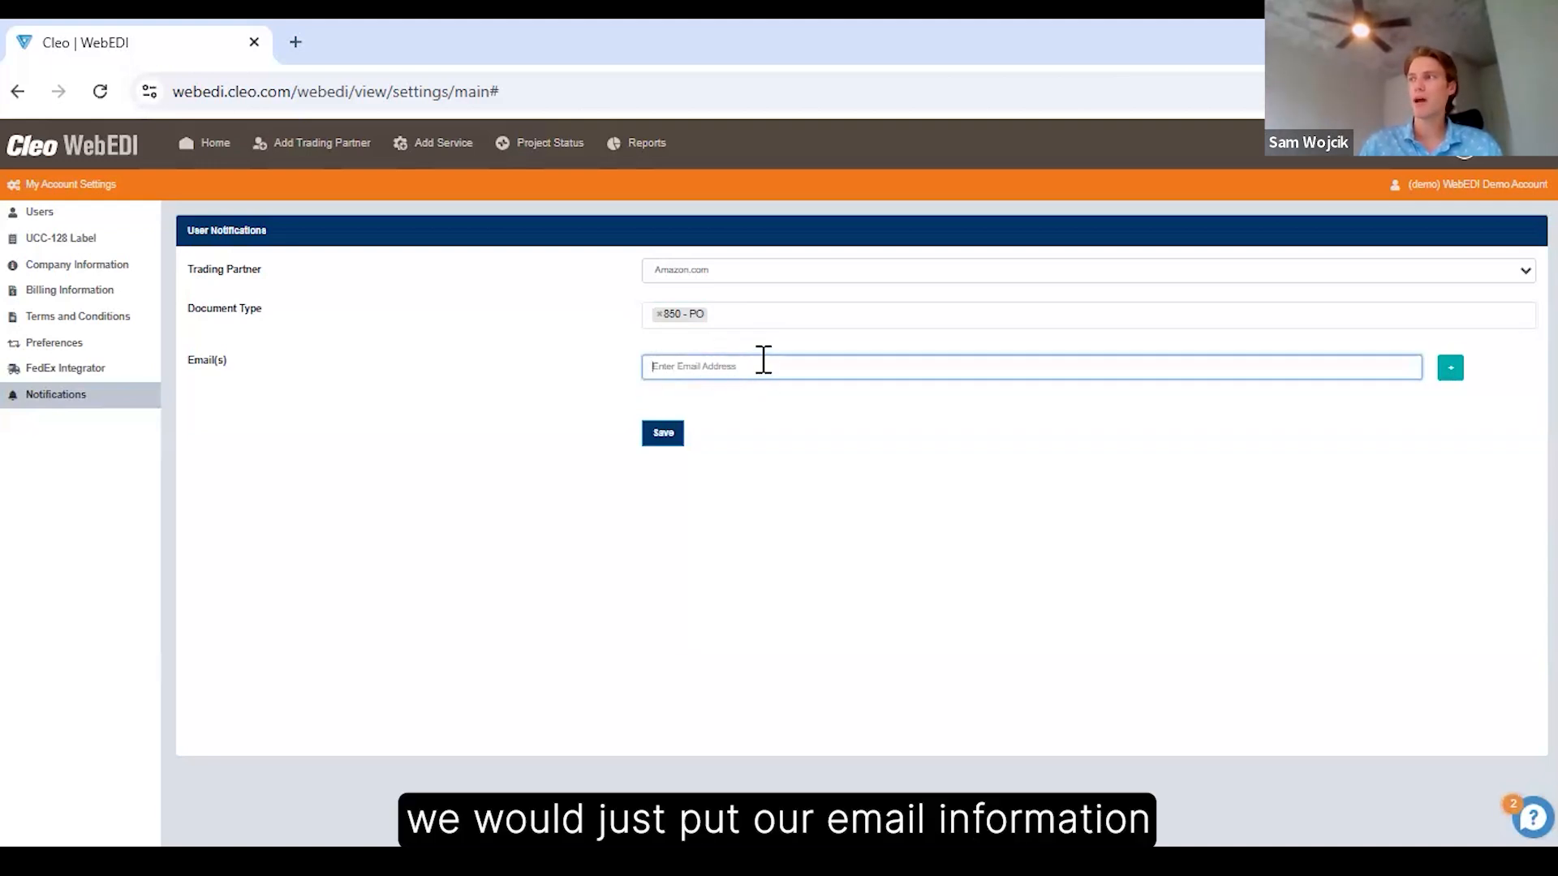
pyautogui.click(1454, 369)
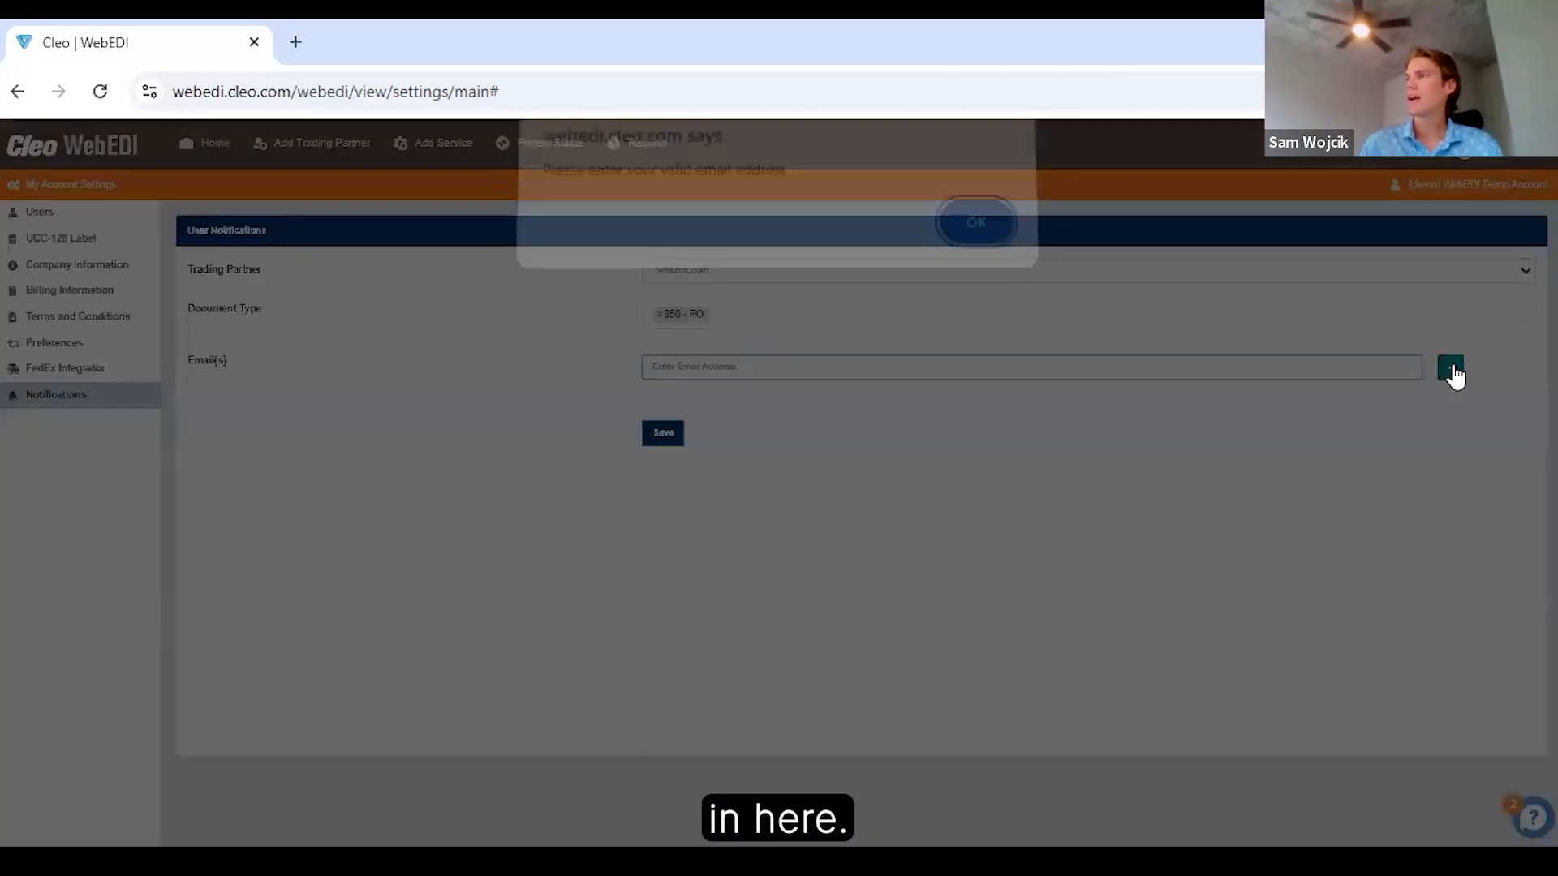
pyautogui.click(970, 236)
pyautogui.click(761, 363)
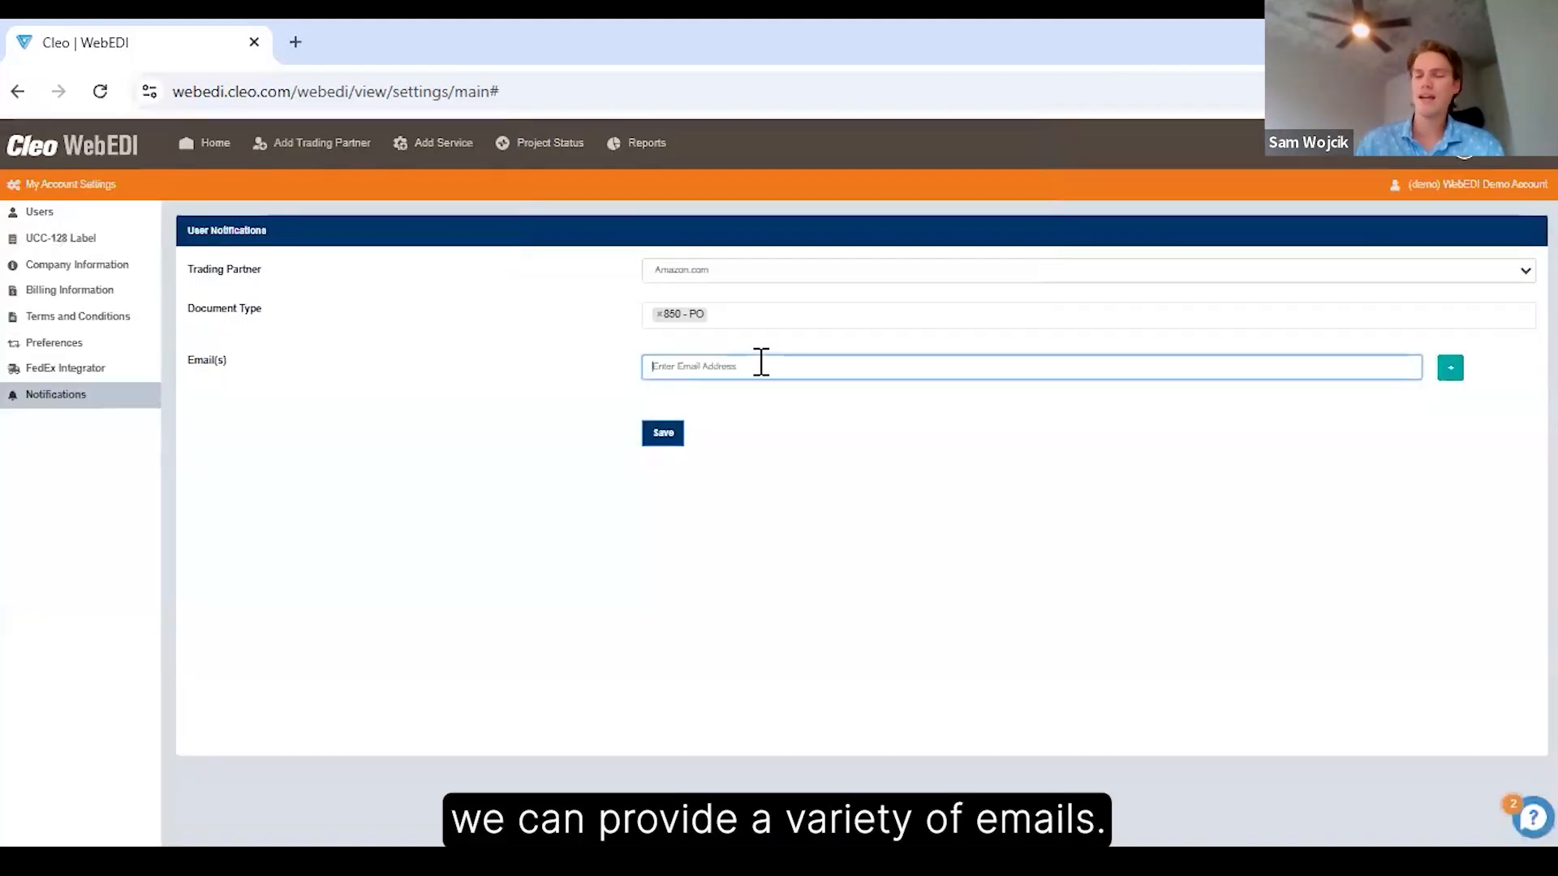
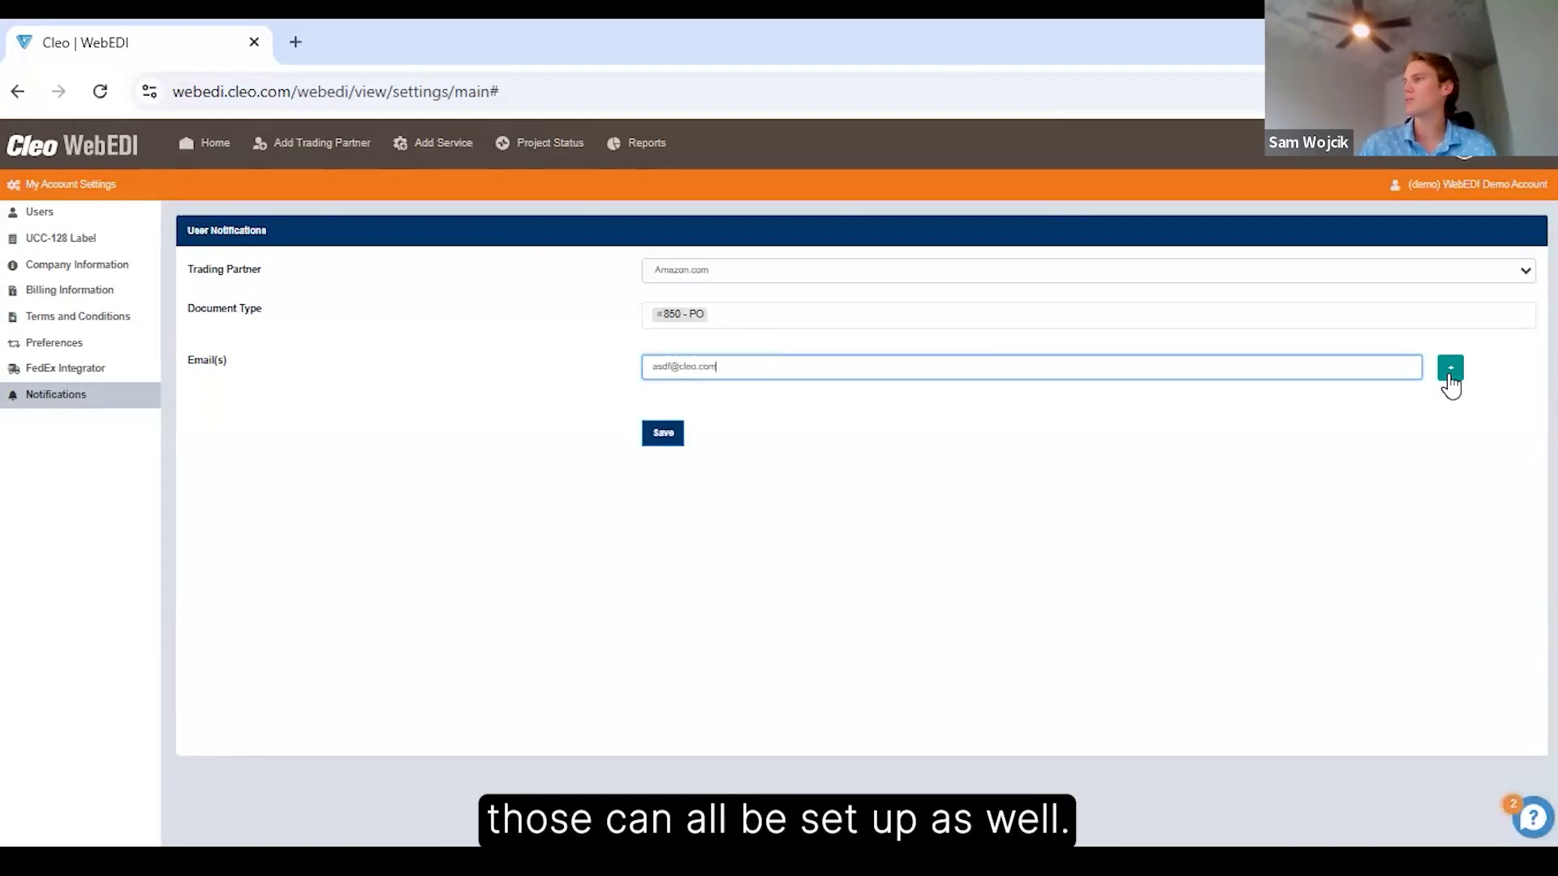
pyautogui.click(1450, 370)
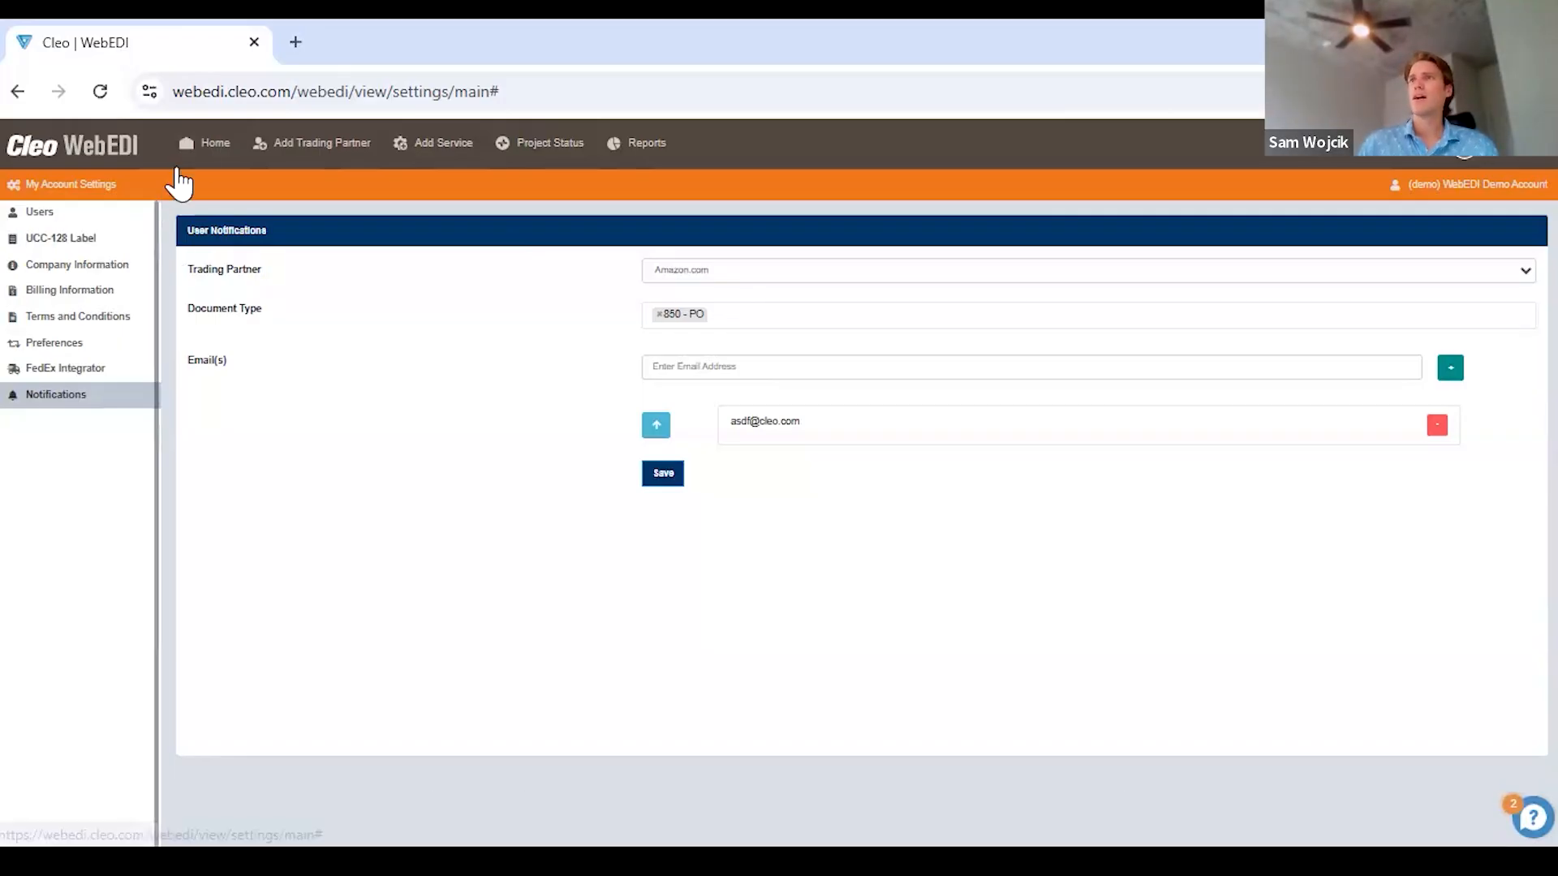
pyautogui.click(201, 146)
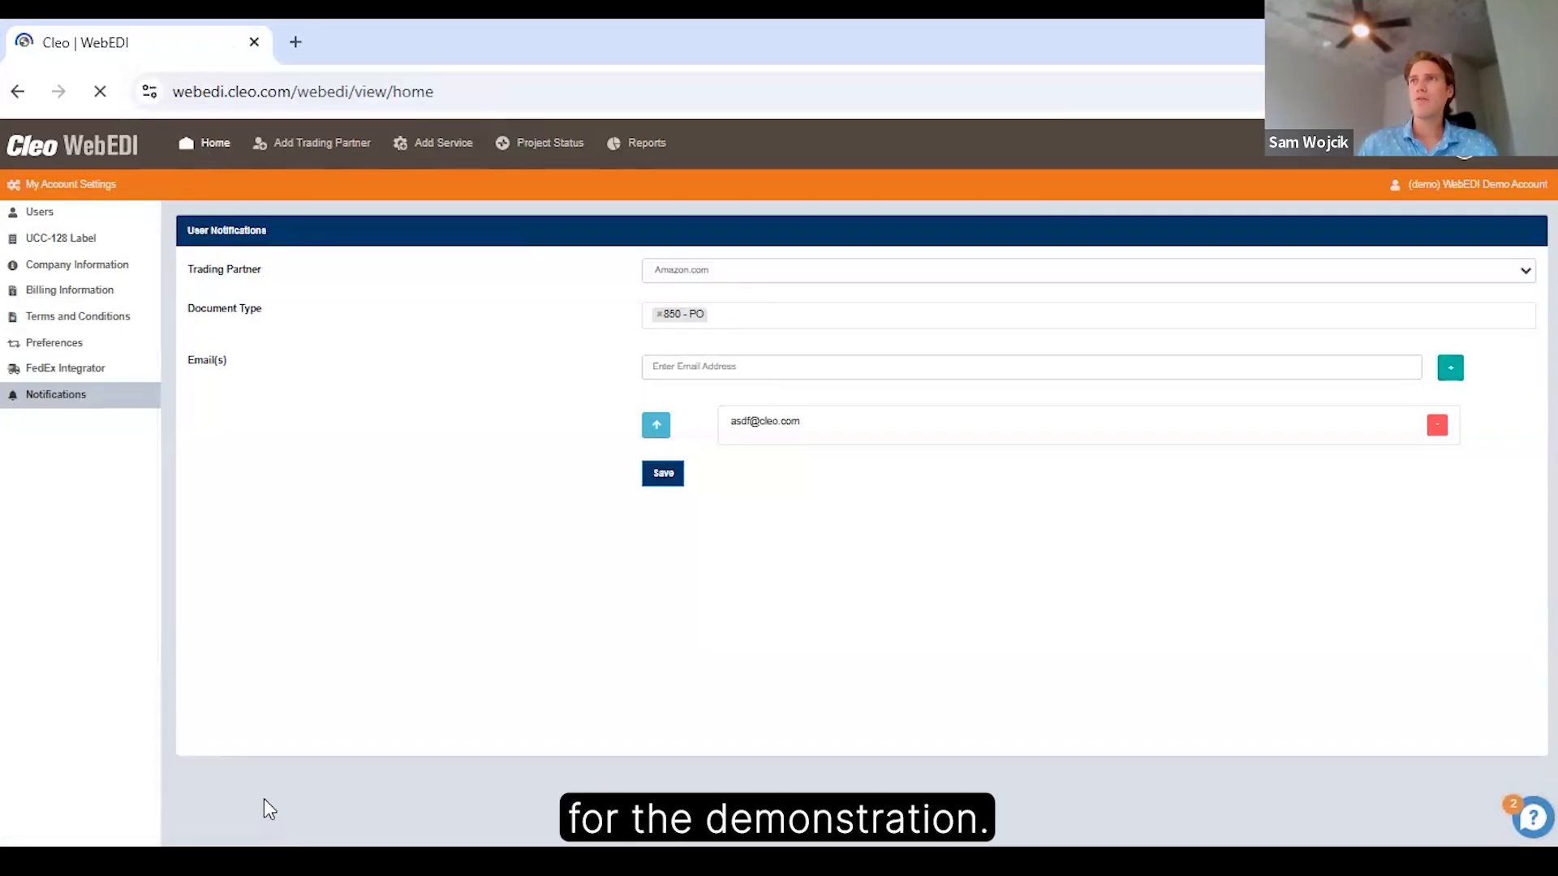